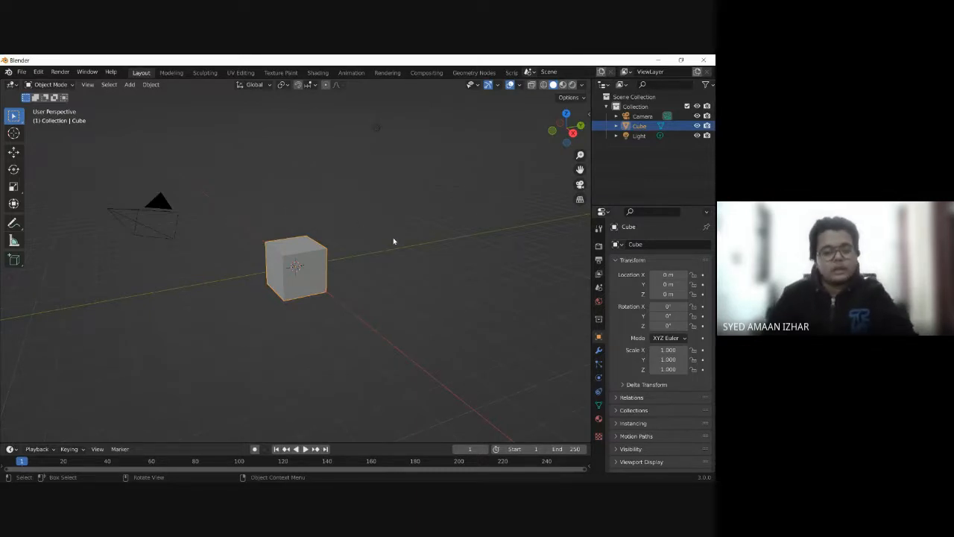
pyautogui.moveTo(444, 223)
pyautogui.mouseDown(button='middle')
pyautogui.moveTo(320, 226)
pyautogui.moveTo(336, 217)
pyautogui.moveTo(449, 224)
pyautogui.moveTo(433, 228)
pyautogui.mouseUp(button='middle')
pyautogui.press('shift')
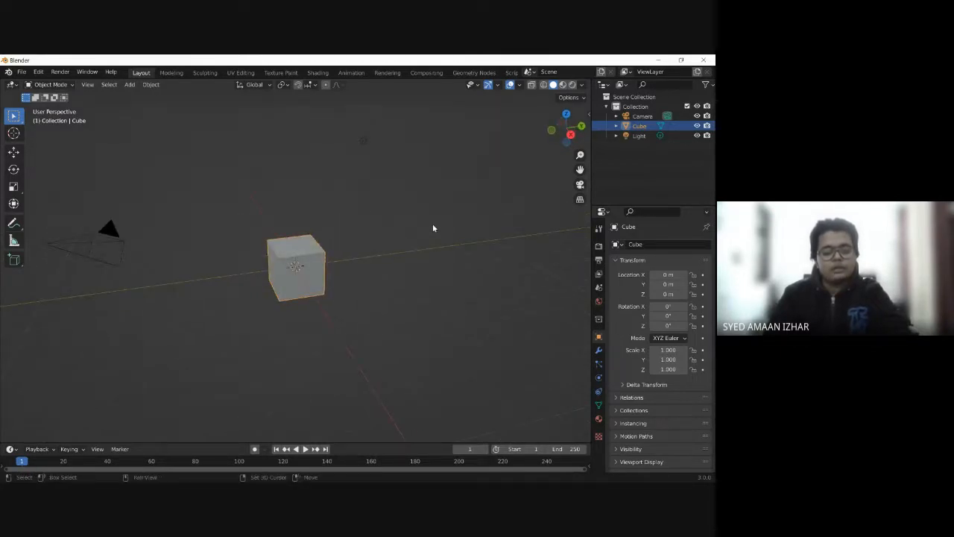
pyautogui.keyDown('shift'); pyautogui.moveTo(399, 226); pyautogui.dragTo(420, 227, button='middle'); pyautogui.keyUp('shift')
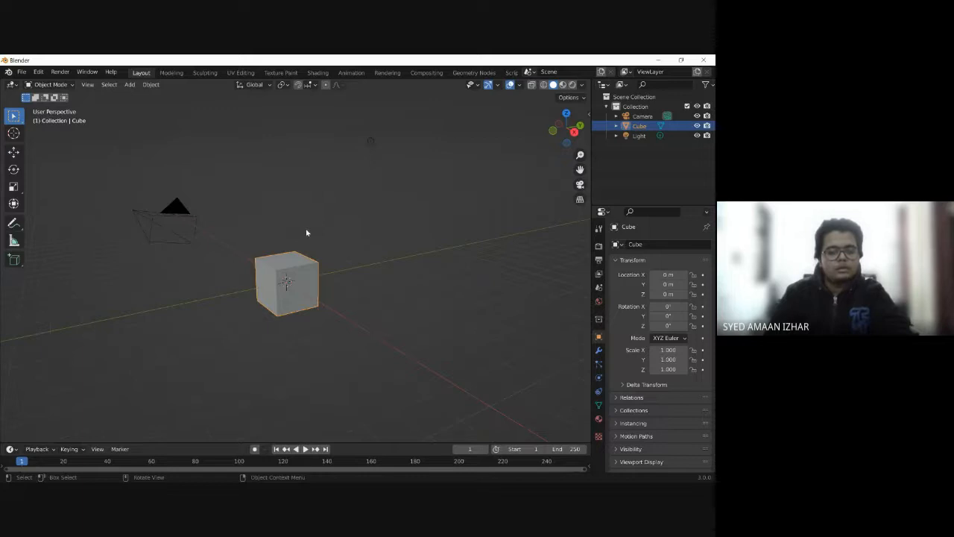
pyautogui.scroll(5, 305, 233)
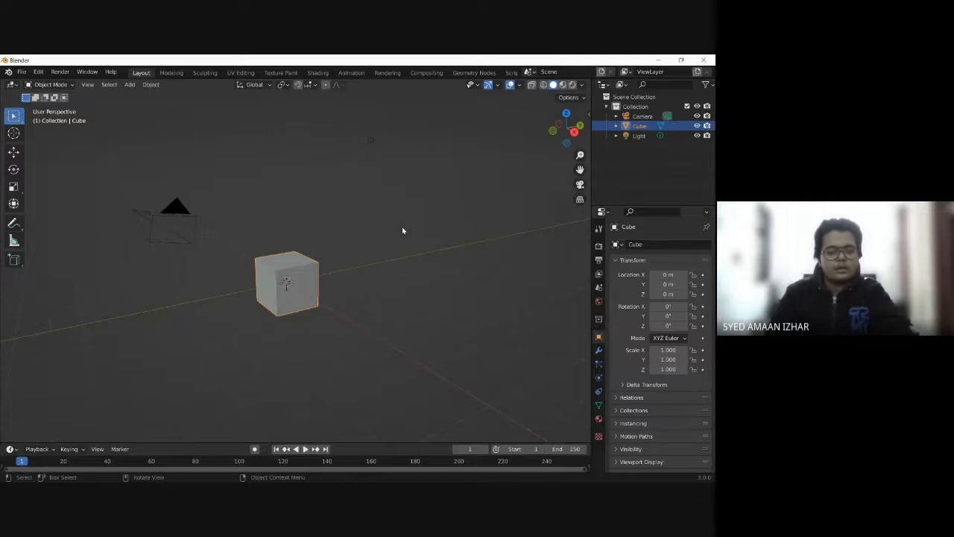
pyautogui.moveTo(402, 231); pyautogui.dragTo(467, 240, button='middle')
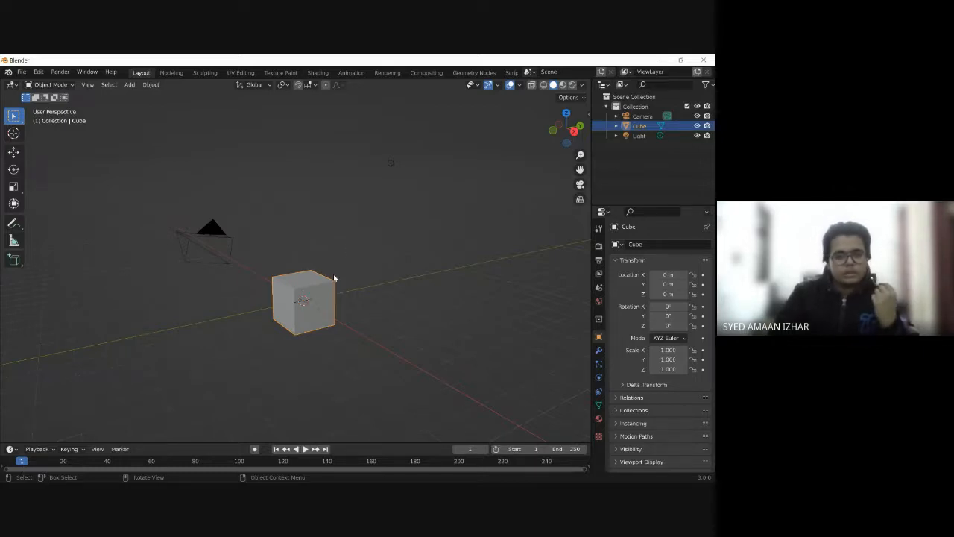
pyautogui.moveTo(273, 263); pyautogui.dragTo(326, 312)
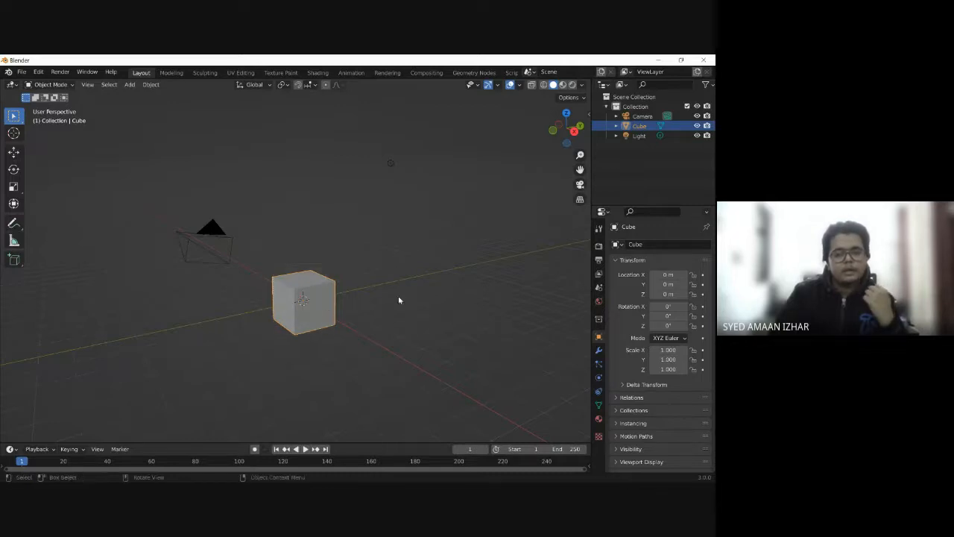
pyautogui.moveTo(396, 237); pyautogui.dragTo(387, 244, button='middle')
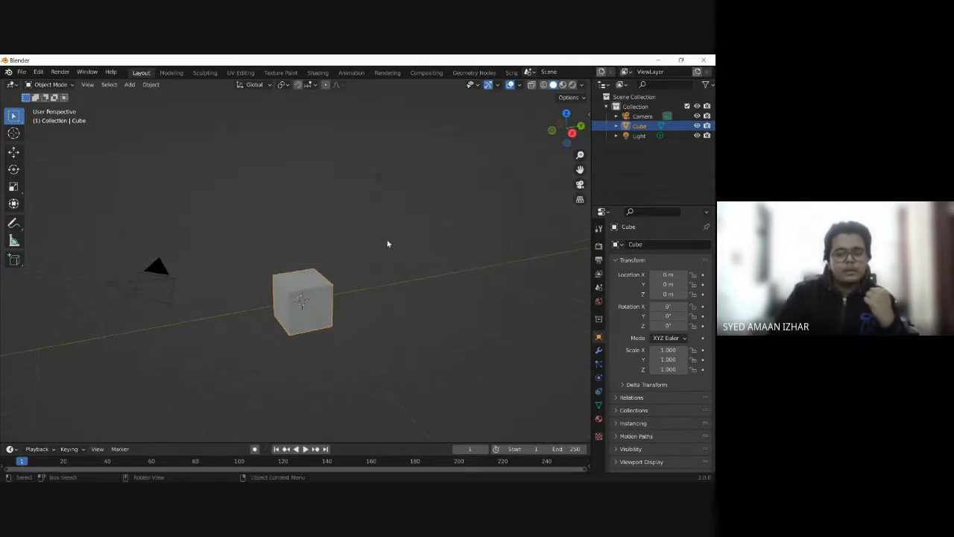
# Step: Duplicate the default cube and place the copy freehand just above the original
pyautogui.click(333, 269)
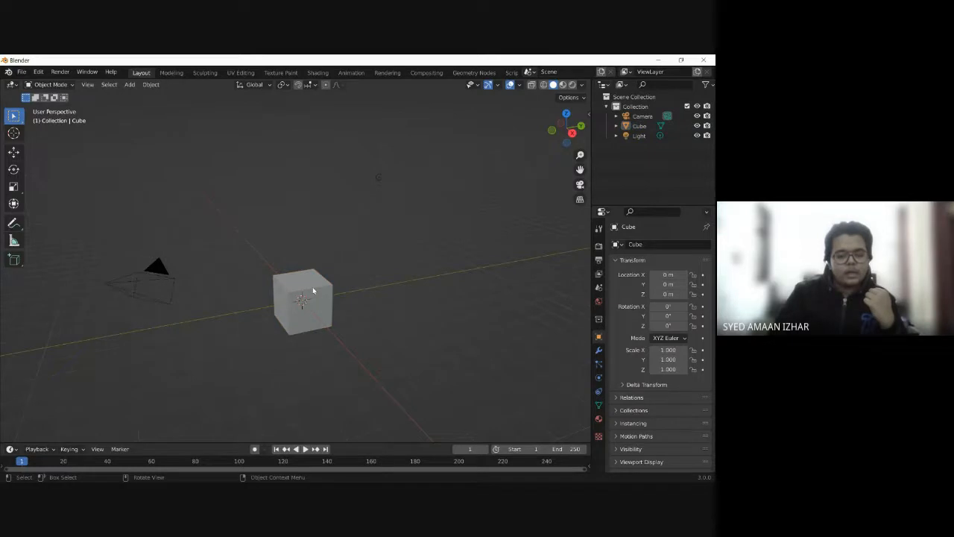
pyautogui.click(314, 291)
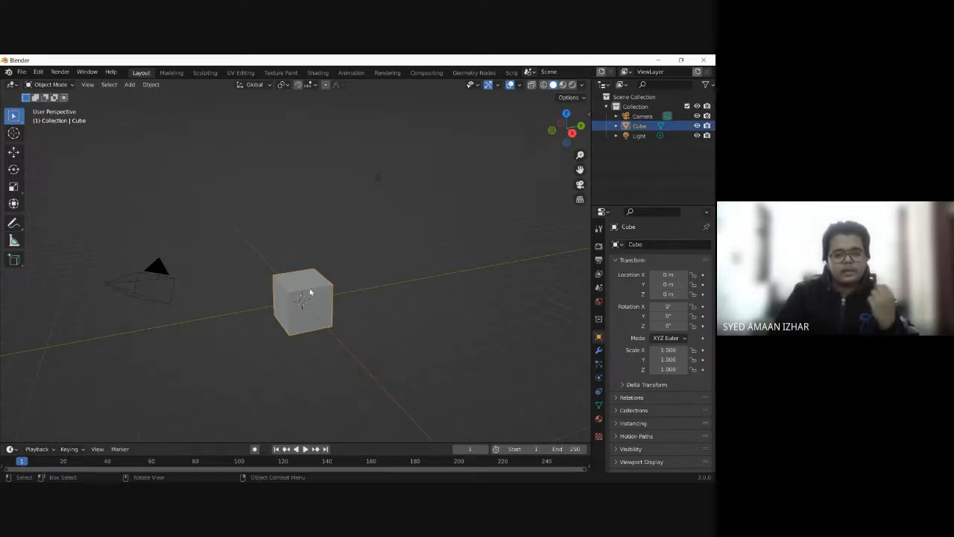
pyautogui.rightClick(310, 292)
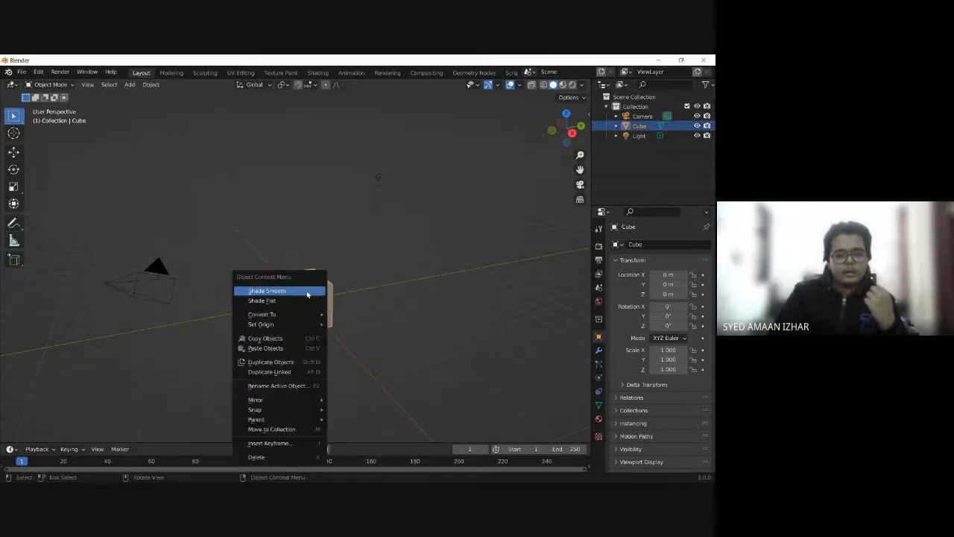
pyautogui.click(300, 361)
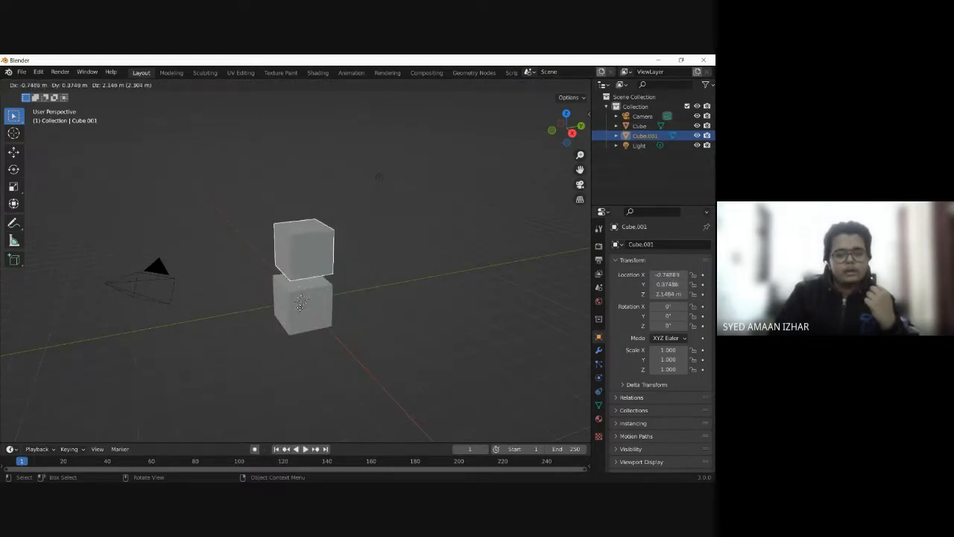
pyautogui.click(301, 315)
pyautogui.click(388, 280)
# Step: Move the upper cube horizontally with the Move tool to line it up roughly over the lower cube, at about X -0.15 m, Y 0.06 m
pyautogui.moveTo(351, 275); pyautogui.dragTo(347, 343, button='middle')
pyautogui.click(320, 269)
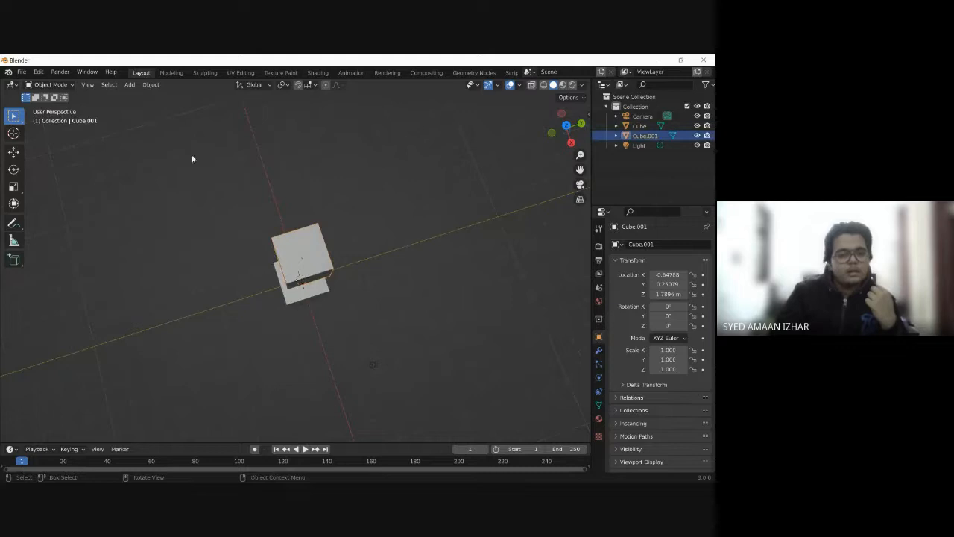
pyautogui.click(14, 152)
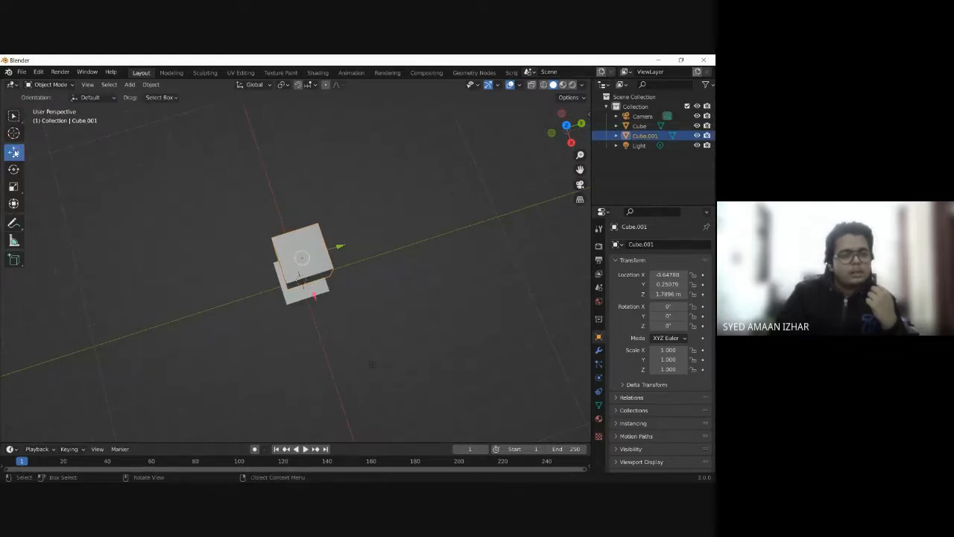
pyautogui.moveTo(339, 246)
pyautogui.mouseDown(button='middle')
pyautogui.moveTo(374, 210)
pyautogui.moveTo(338, 232)
pyautogui.mouseUp(button='middle')
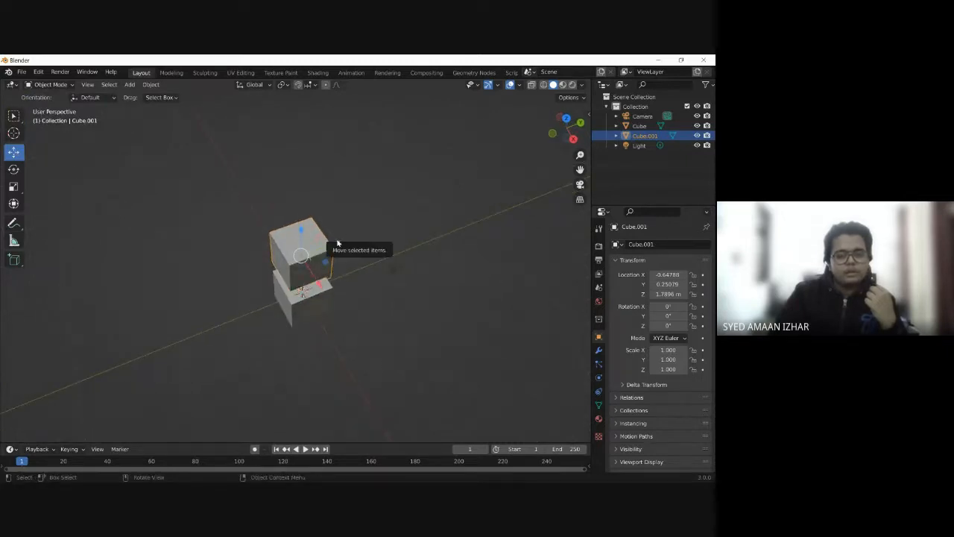
pyautogui.moveTo(340, 241); pyautogui.dragTo(332, 240)
pyautogui.moveTo(317, 284); pyautogui.dragTo(326, 295)
pyautogui.moveTo(389, 230); pyautogui.dragTo(431, 188, button='middle')
pyautogui.click(368, 221)
pyautogui.moveTo(369, 222); pyautogui.dragTo(351, 267, button='middle')
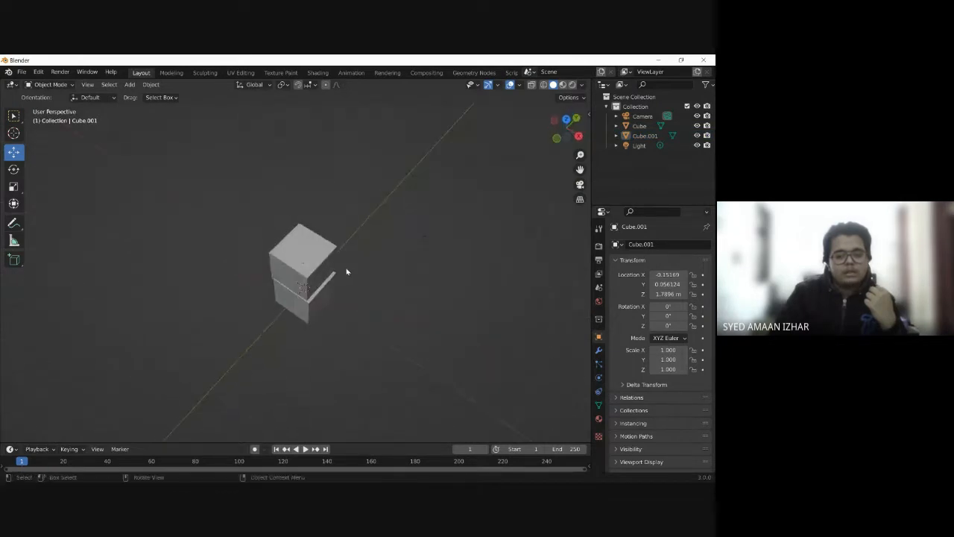
pyautogui.moveTo(346, 268); pyautogui.dragTo(298, 326)
pyautogui.click(355, 251)
pyautogui.moveTo(355, 251); pyautogui.dragTo(323, 228, button='middle')
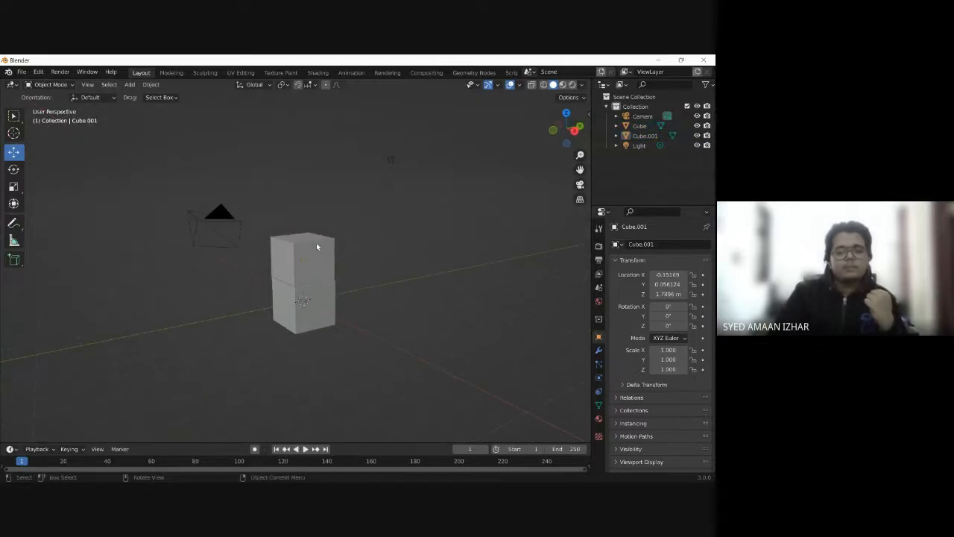
# Step: Delete the upper duplicate cube
pyautogui.click(316, 243)
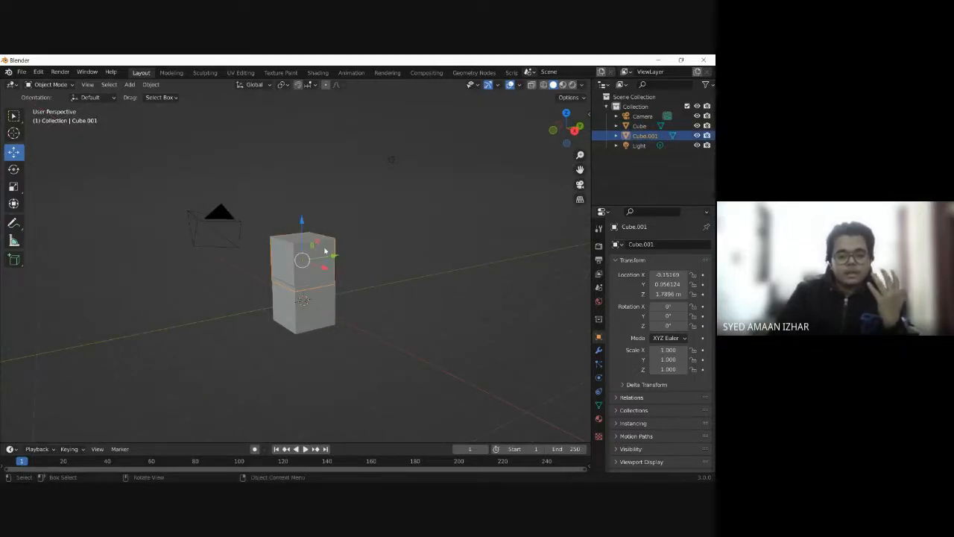
pyautogui.rightClick(322, 252)
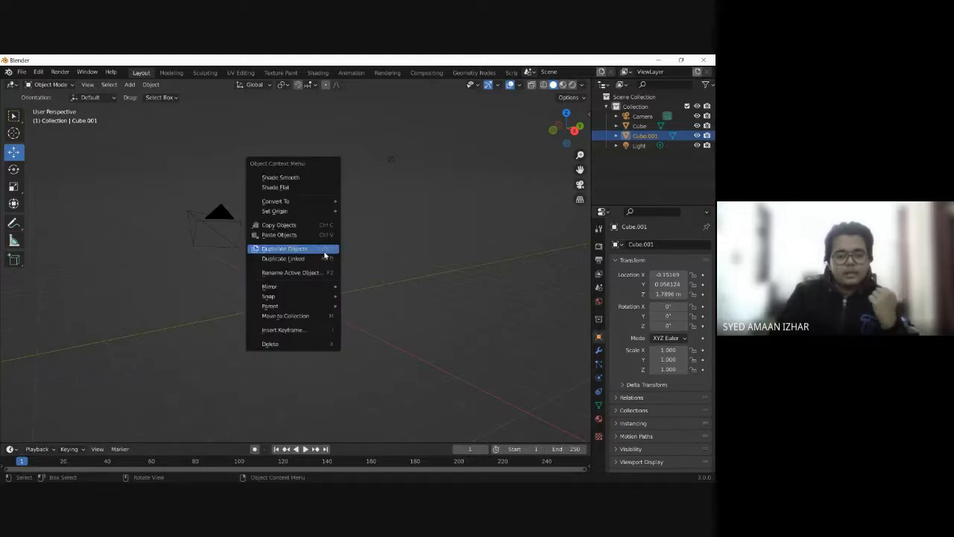
pyautogui.click(302, 346)
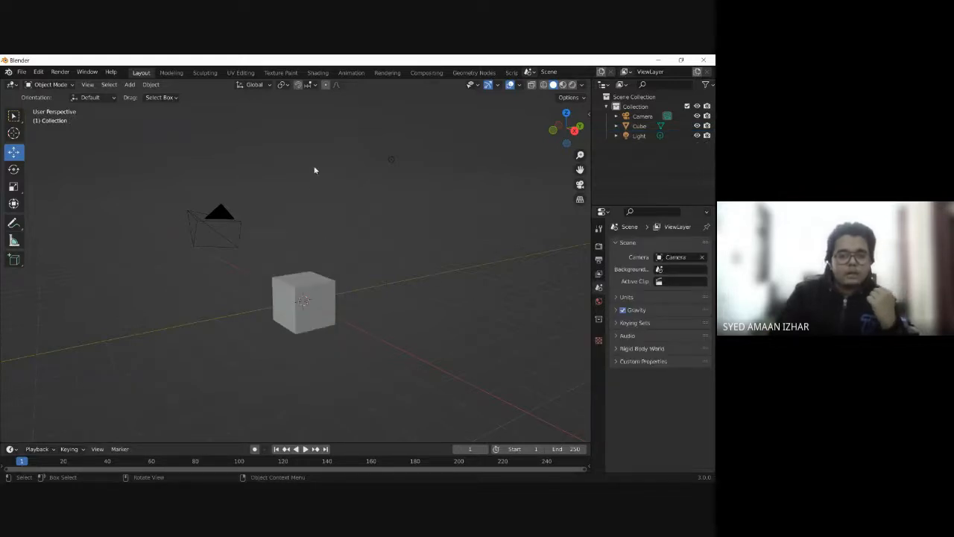
# Step: Turn on snapping and select the remaining cube
pyautogui.click(301, 86)
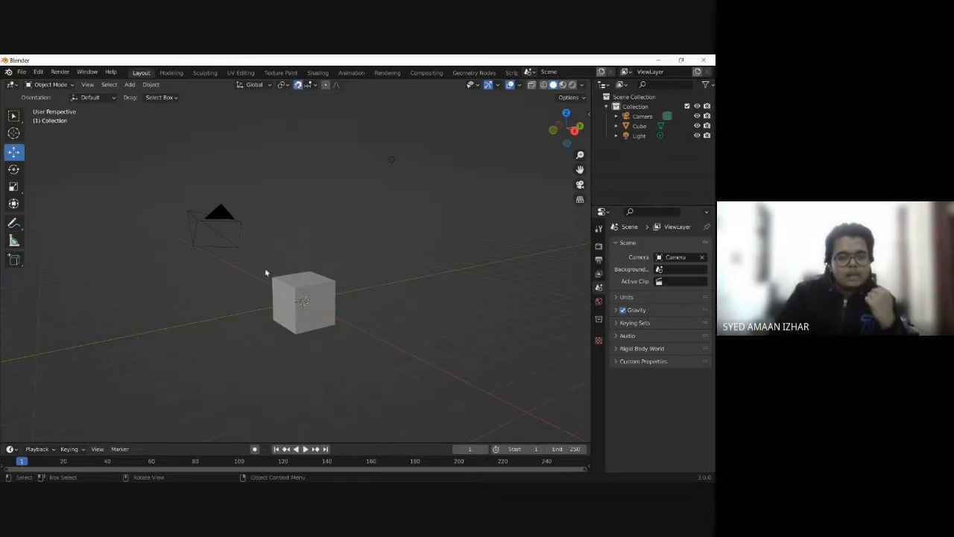
pyautogui.rightClick(313, 301)
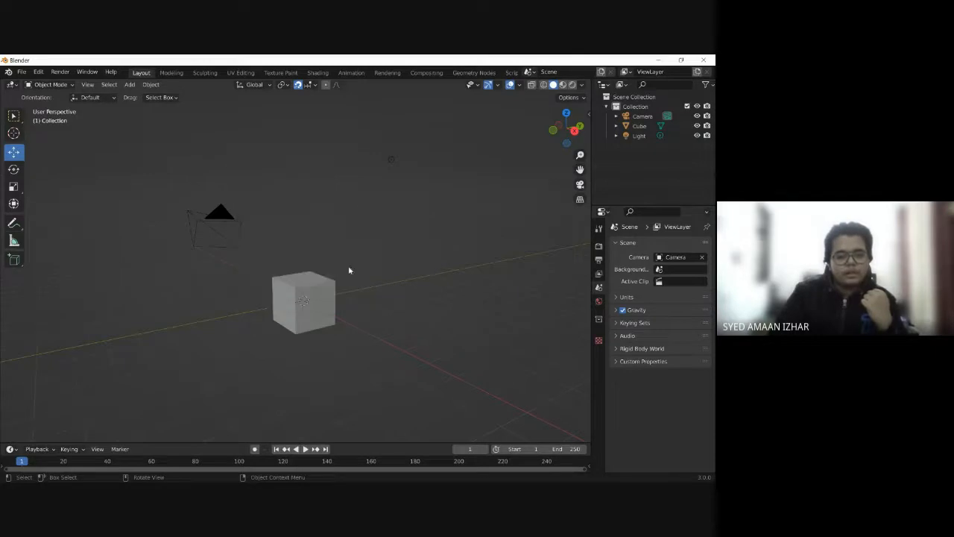
pyautogui.click(326, 295)
pyautogui.rightClick(328, 297)
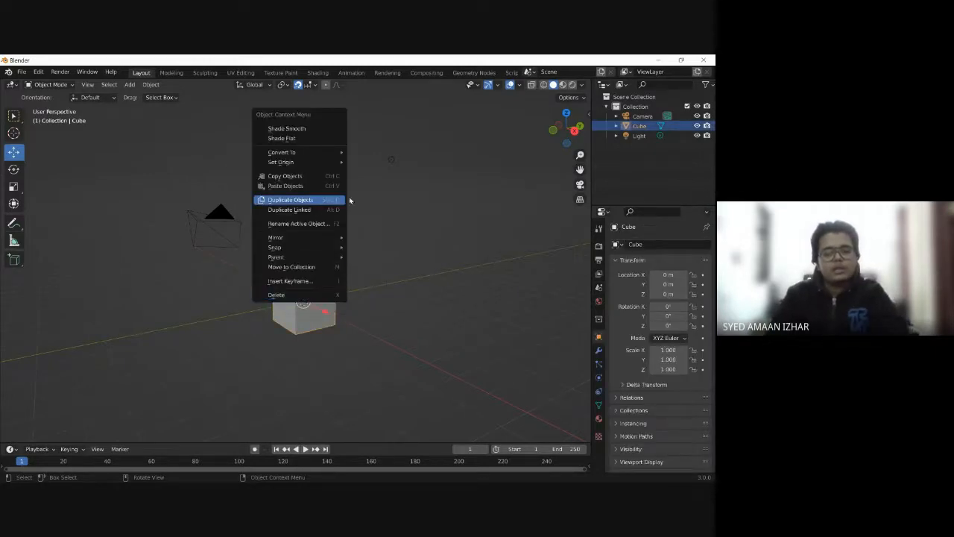
pyautogui.click(362, 217)
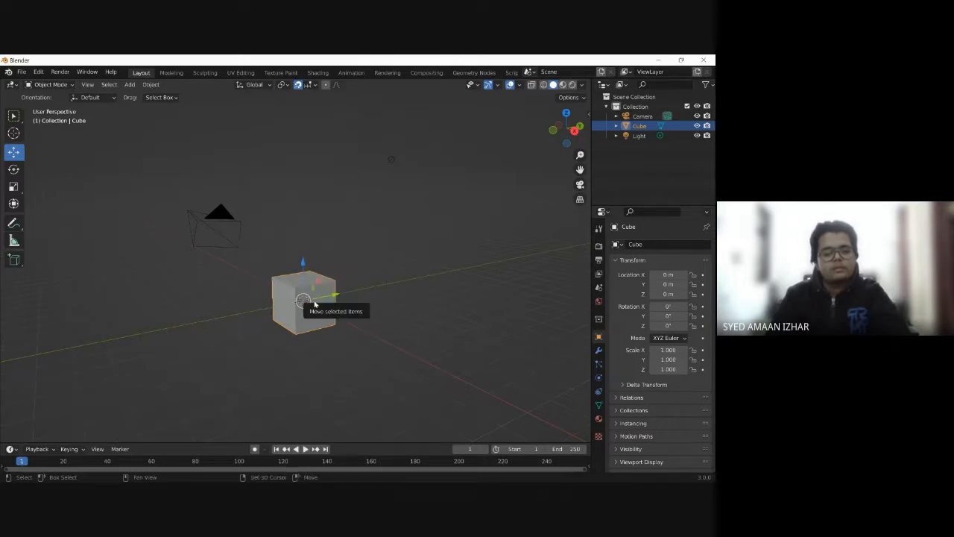
# Step: Duplicate the cube and place the copy in the horizontal plane at X 3 m, Y 3 m, Z 0 m
pyautogui.hotkey('shift', 'd')
pyautogui.press('z')
pyautogui.press('2')
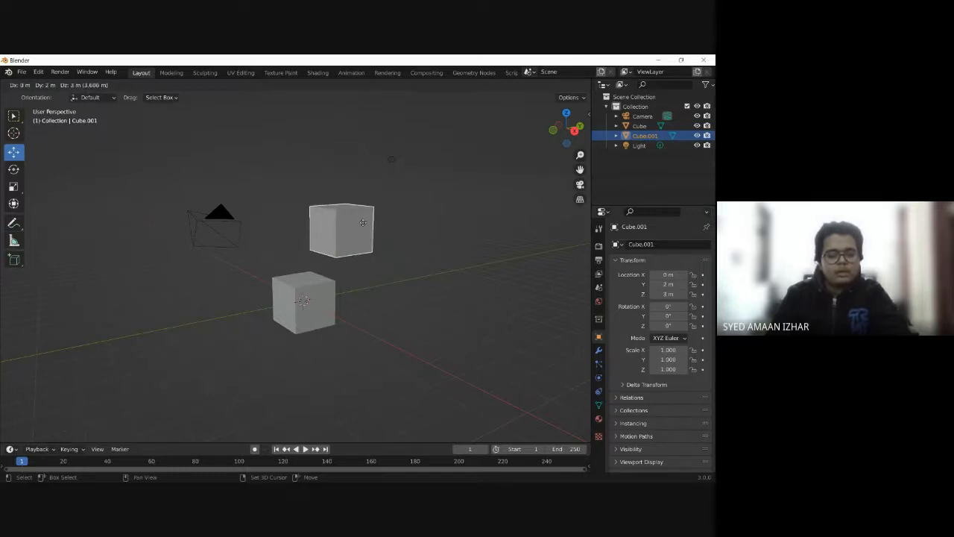
pyautogui.hotkey('shift', 'z')
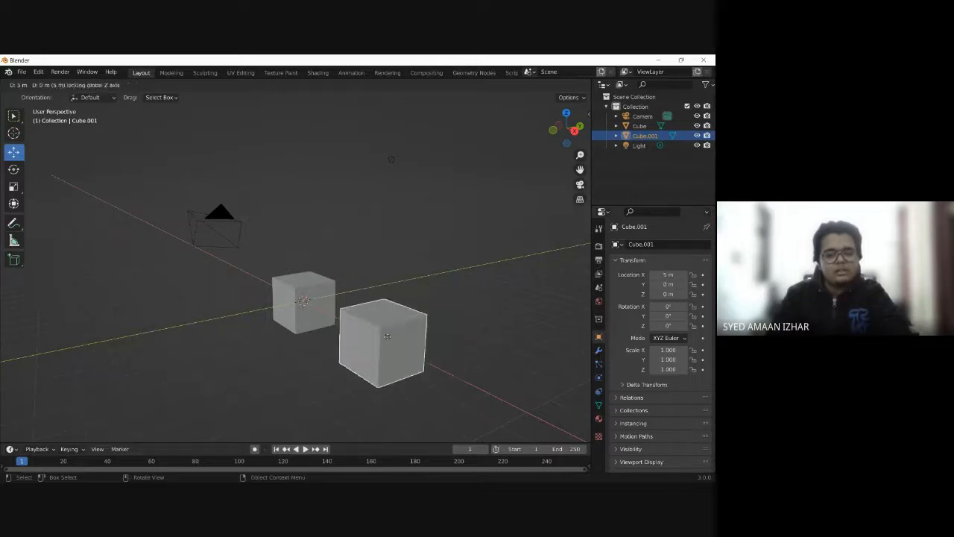
pyautogui.click(412, 308)
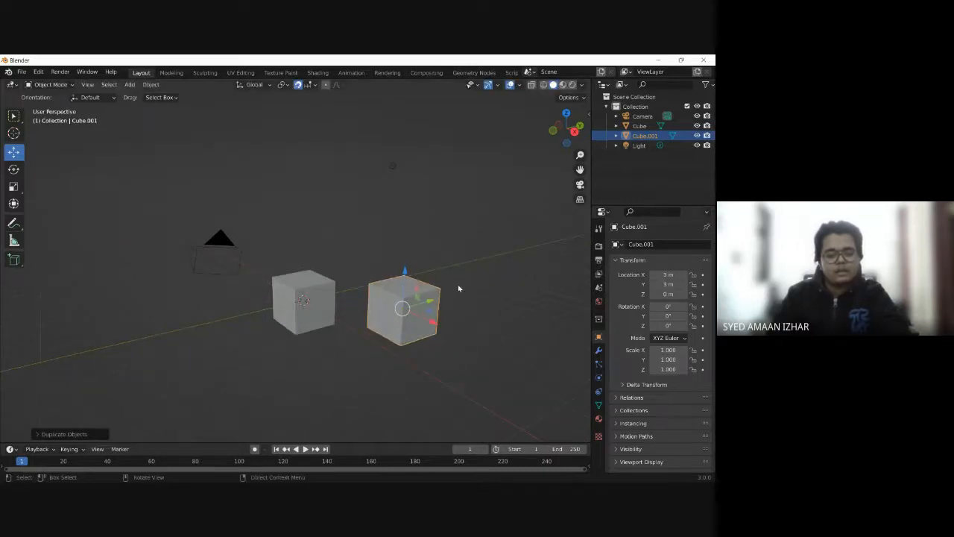
# Step: Move the duplicate cube exactly on top of the original, at X 0 m, Y 0 m, Z 2 m
pyautogui.press('g')
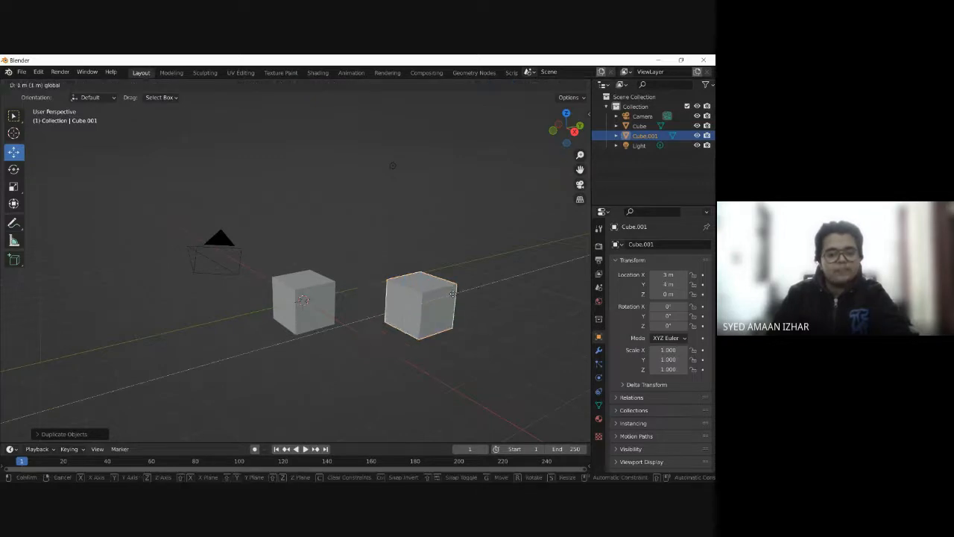
pyautogui.click(450, 308)
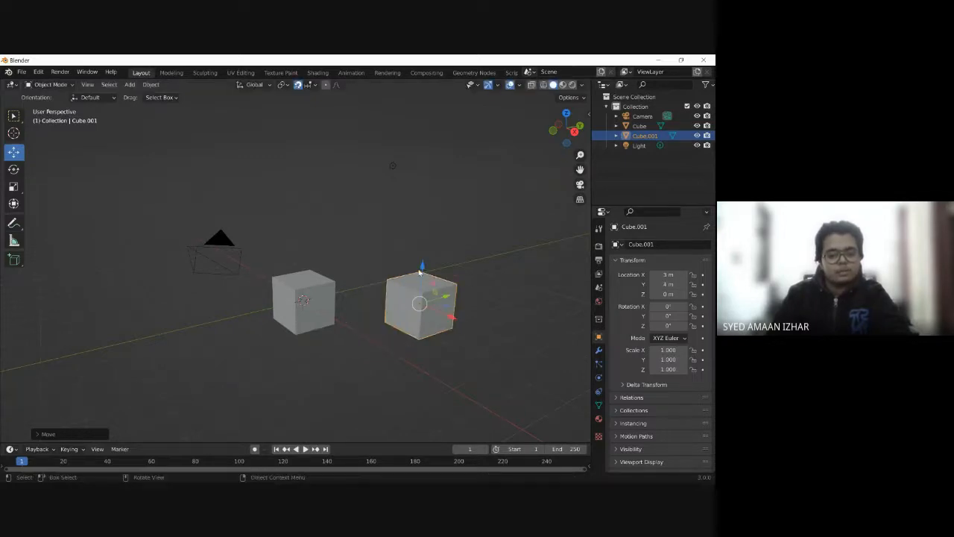
pyautogui.moveTo(423, 268); pyautogui.dragTo(432, 245)
pyautogui.moveTo(455, 302); pyautogui.dragTo(298, 214)
pyautogui.moveTo(322, 256)
pyautogui.mouseDown()
pyautogui.moveTo(336, 261)
pyautogui.moveTo(323, 249)
pyautogui.mouseUp()
pyautogui.scroll(1, 390, 298)
pyautogui.moveTo(390, 298); pyautogui.dragTo(394, 328, button='middle')
pyautogui.moveTo(318, 282); pyautogui.dragTo(334, 283)
pyautogui.moveTo(343, 278); pyautogui.dragTo(324, 224, button='middle')
pyautogui.click(377, 226)
# Step: Duplicate both stacked cubes and place the copies directly on top of them, with the topmost cube at Z 6 m
pyautogui.scroll(-3, 351, 216)
pyautogui.scroll(-1, 350, 215)
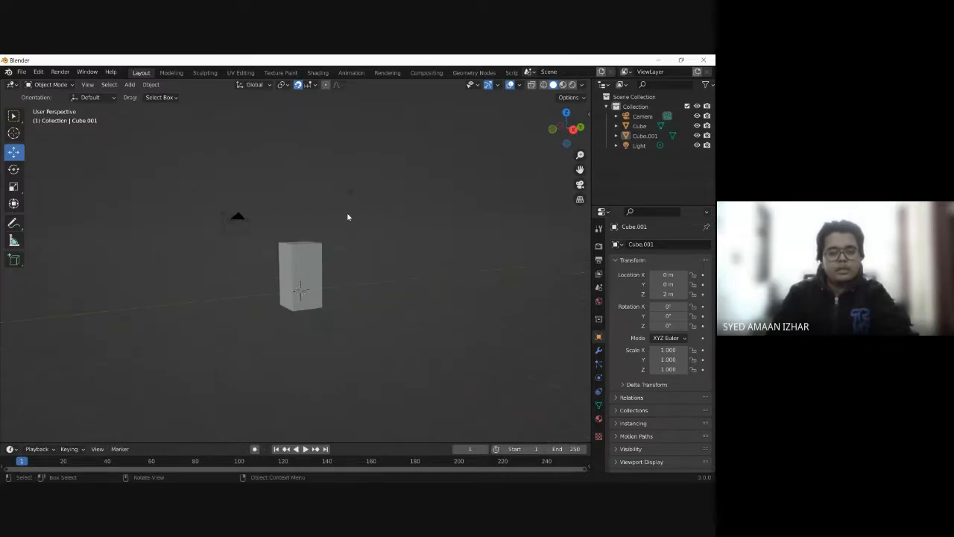
pyautogui.scroll(1, 348, 216)
pyautogui.keyDown('shift'); pyautogui.moveTo(326, 212); pyautogui.dragTo(311, 278, button='middle'); pyautogui.keyUp('shift')
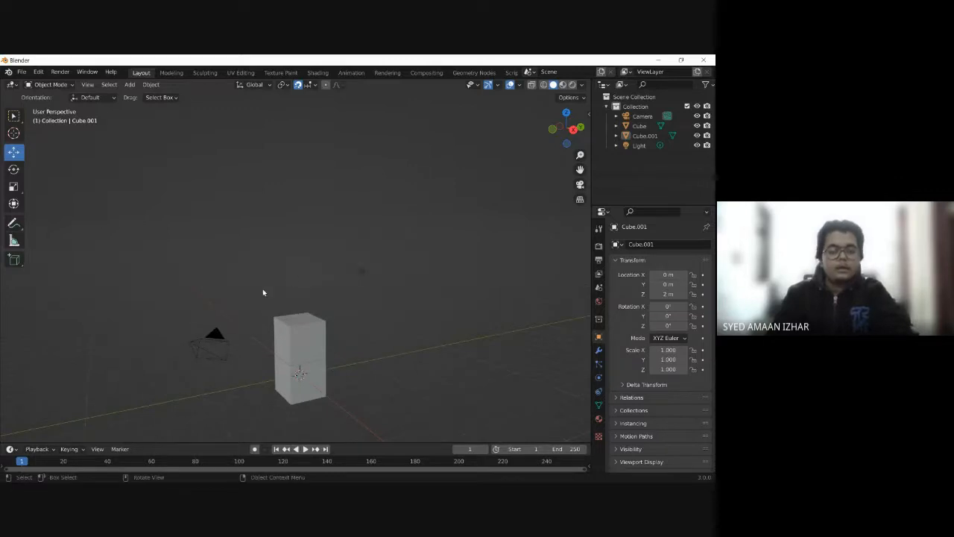
pyautogui.moveTo(256, 286); pyautogui.dragTo(316, 395)
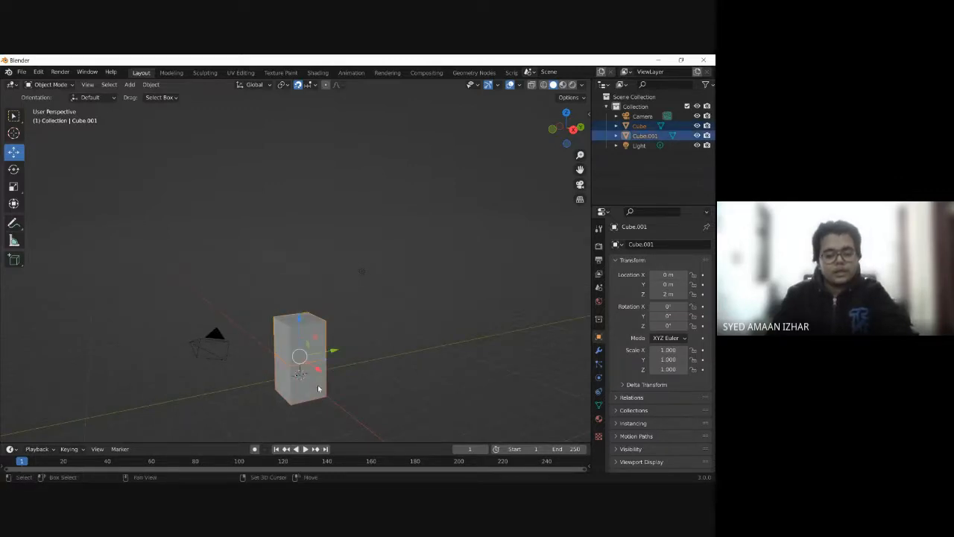
pyautogui.hotkey('shift', 'd')
pyautogui.press('z')
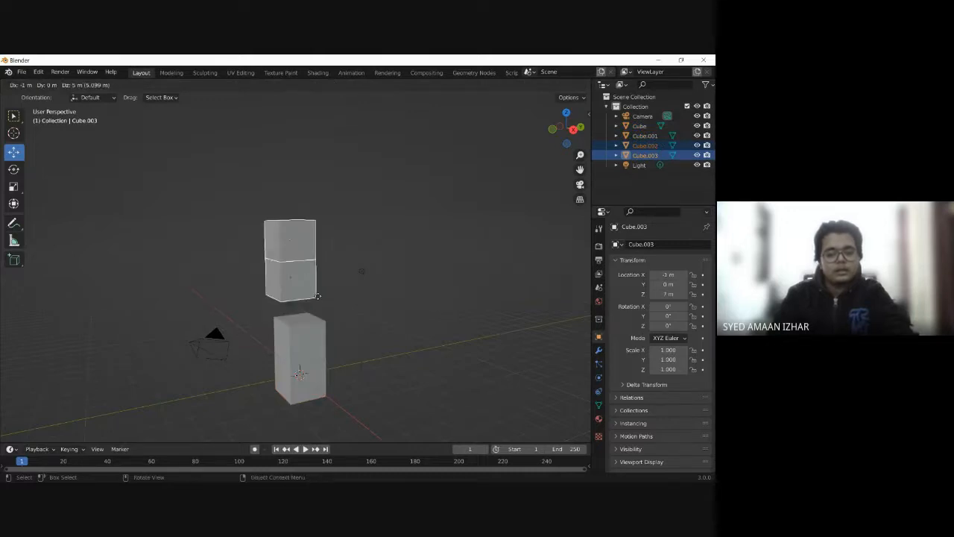
pyautogui.click(321, 307)
pyautogui.click(266, 219)
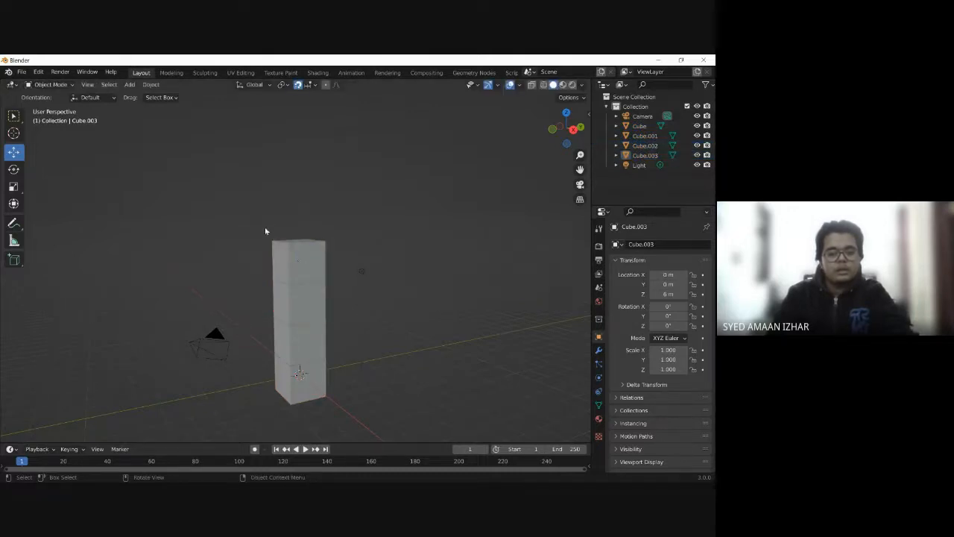
# Step: Duplicate all four stacked cubes and place the copies directly on top of them, with the topmost cube at X 0 m, Y 0 m, Z 14 m
pyautogui.moveTo(254, 230); pyautogui.dragTo(258, 257)
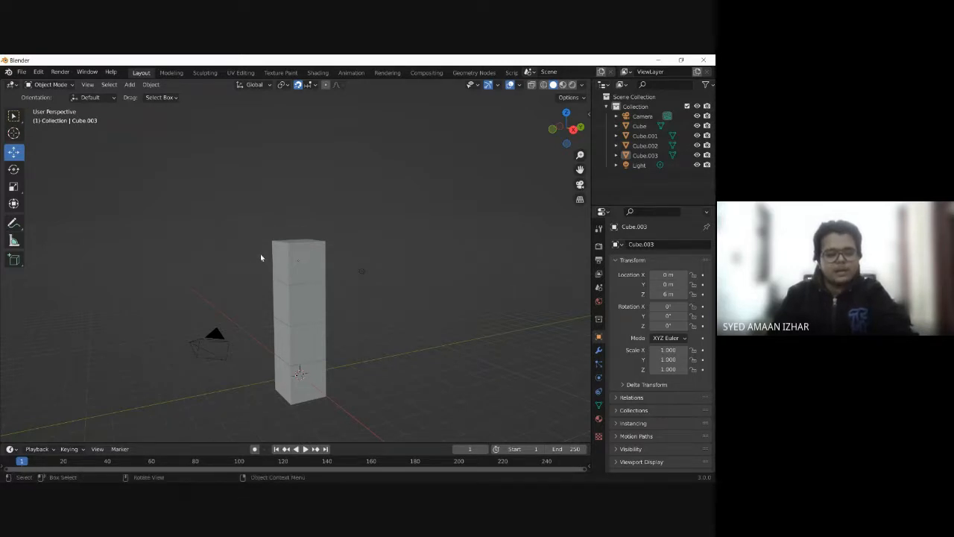
pyautogui.moveTo(258, 253)
pyautogui.mouseDown(button='middle')
pyautogui.moveTo(268, 264)
pyautogui.moveTo(260, 261)
pyautogui.mouseUp(button='middle')
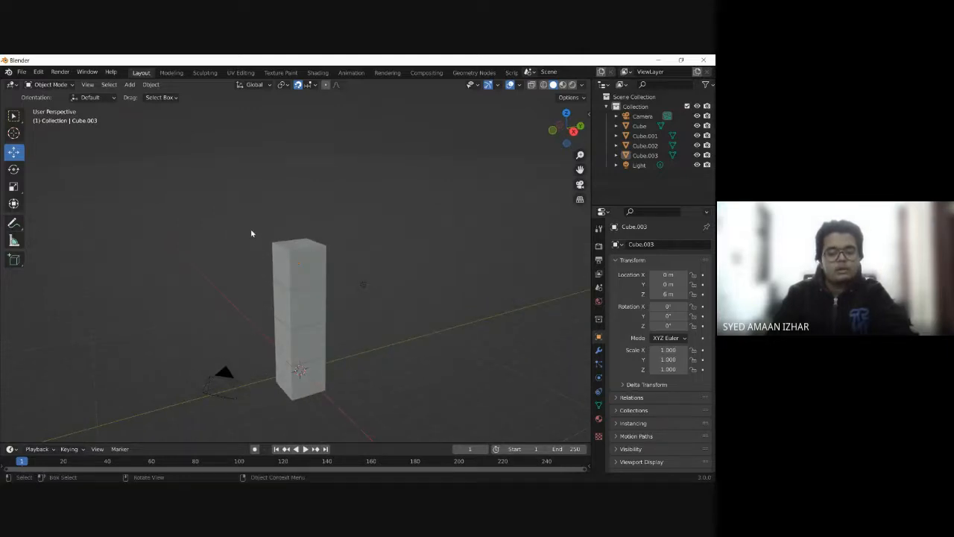
pyautogui.moveTo(251, 230); pyautogui.dragTo(334, 416)
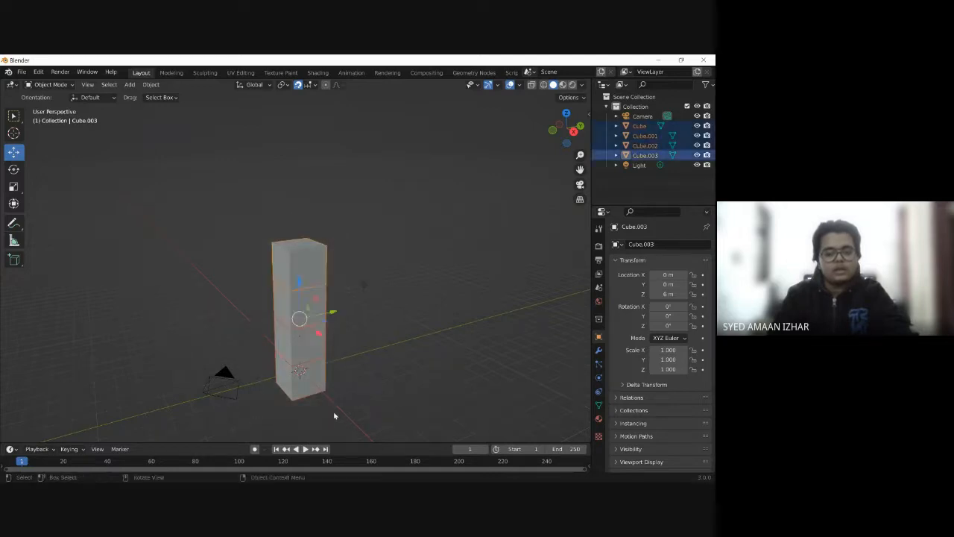
pyautogui.hotkey('shift', 'd')
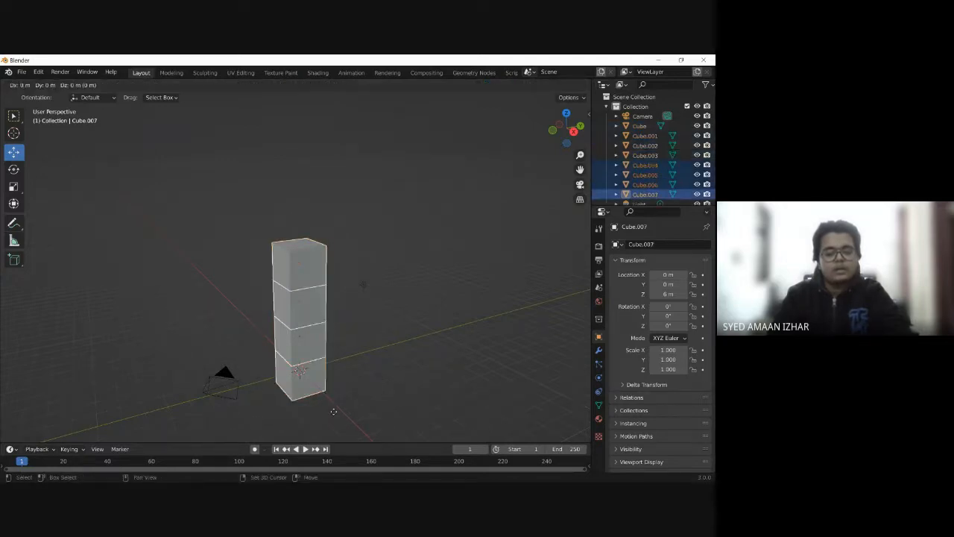
pyautogui.click(328, 243)
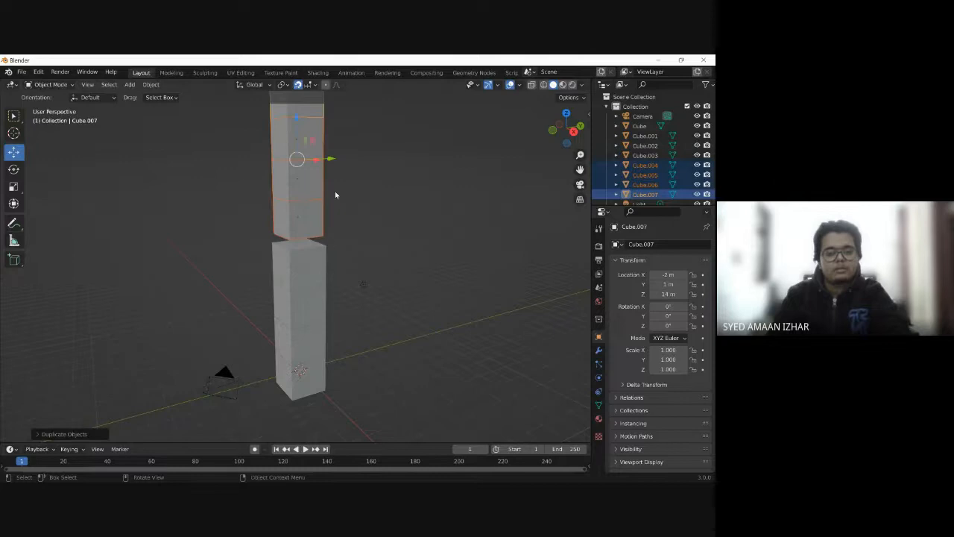
pyautogui.moveTo(346, 175)
pyautogui.mouseDown(button='middle')
pyautogui.moveTo(385, 207)
pyautogui.moveTo(346, 189)
pyautogui.mouseUp(button='middle')
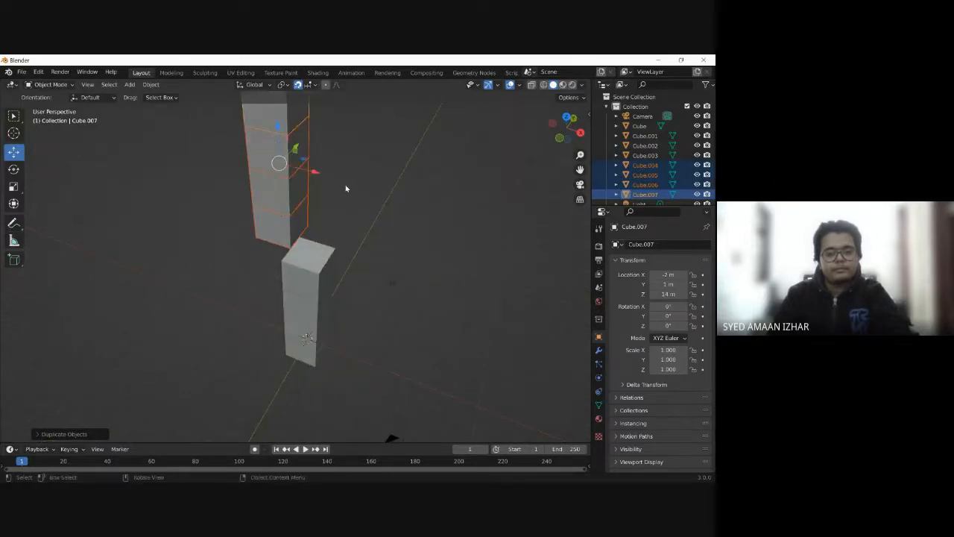
pyautogui.moveTo(315, 172)
pyautogui.mouseDown()
pyautogui.moveTo(343, 181)
pyautogui.moveTo(331, 163)
pyautogui.mouseUp()
pyautogui.click(384, 166)
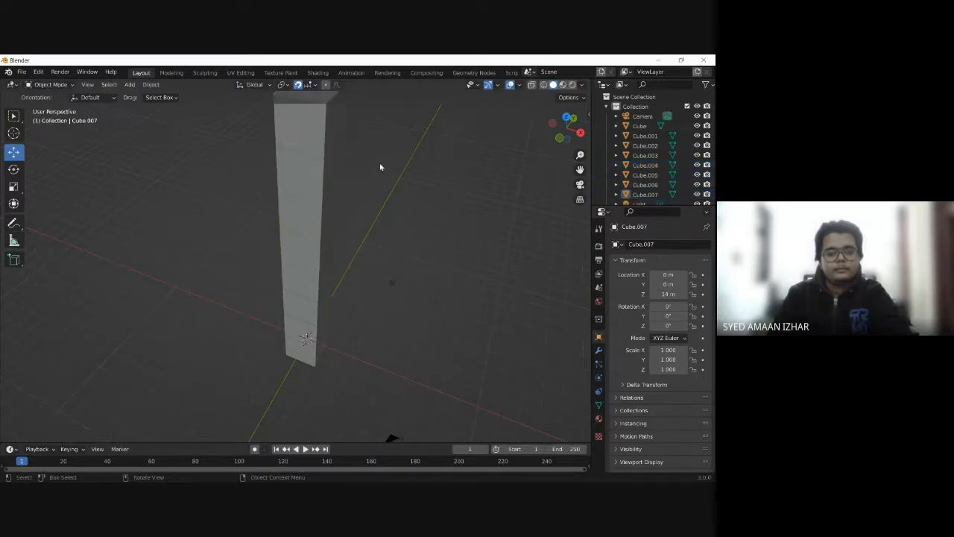
# Step: Duplicate the top two cubes and stack the copies on the column, with the topmost cube at X 0 m, Y 0 m, Z 18 m
pyautogui.moveTo(381, 166); pyautogui.dragTo(334, 146, button='middle')
pyautogui.keyDown('shift'); pyautogui.moveTo(363, 157); pyautogui.dragTo(332, 168, button='middle'); pyautogui.keyUp('shift')
pyautogui.scroll(-2, 364, 182)
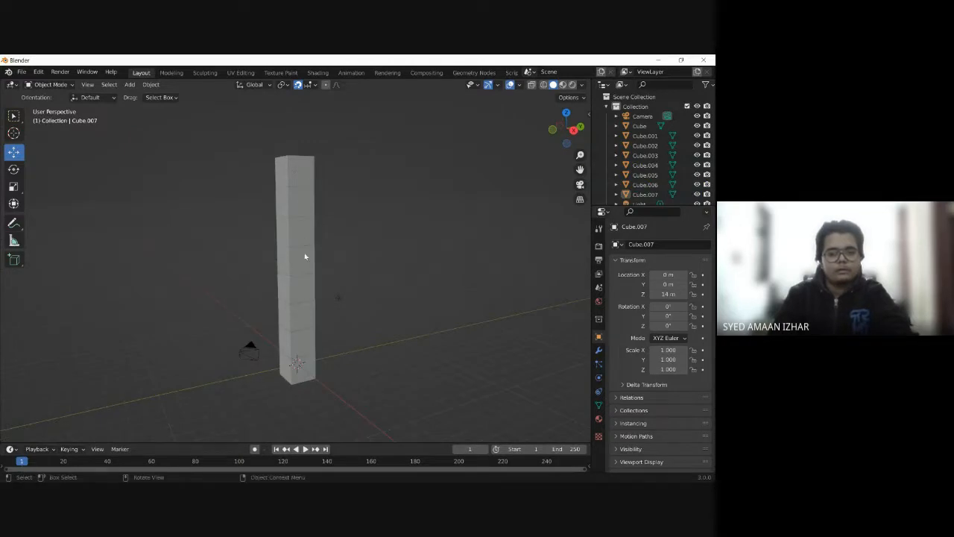
pyautogui.moveTo(342, 276); pyautogui.dragTo(347, 286, button='middle')
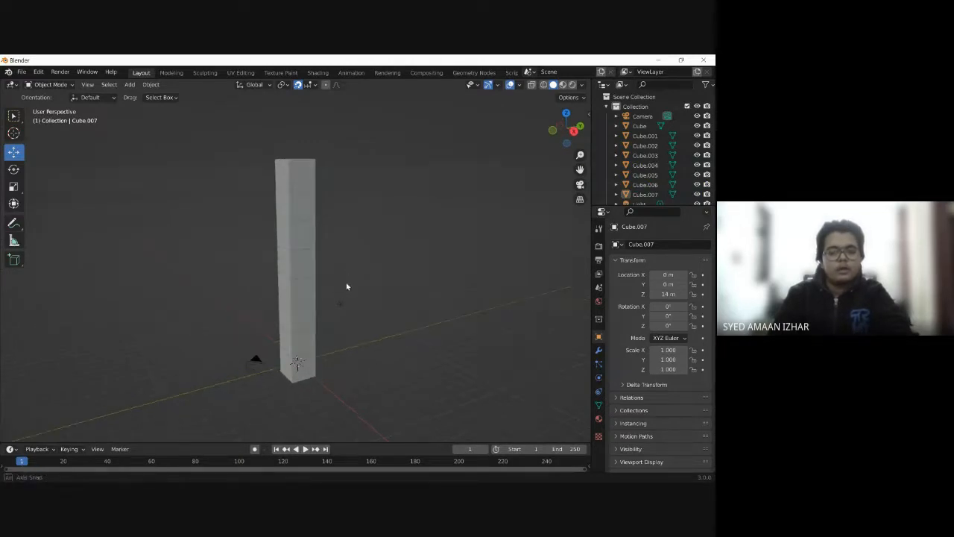
pyautogui.moveTo(252, 150); pyautogui.dragTo(326, 207)
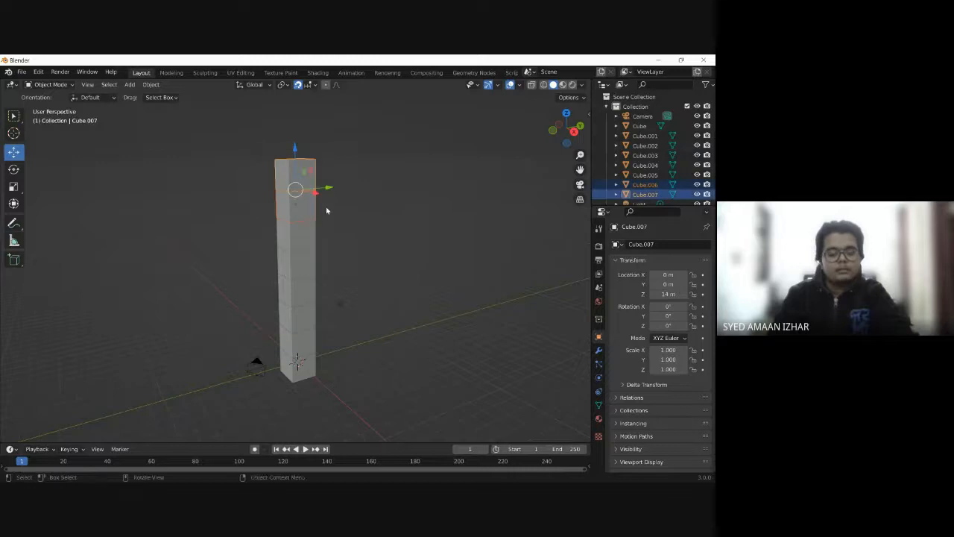
pyautogui.hotkey('shift', 'd')
pyautogui.press('z')
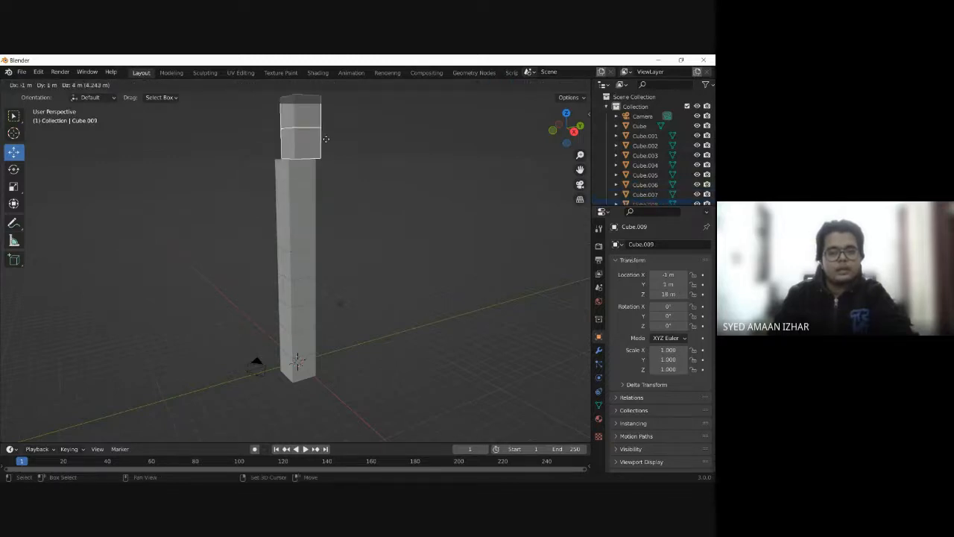
pyautogui.click(343, 144)
pyautogui.moveTo(346, 143); pyautogui.dragTo(341, 200, button='middle')
pyautogui.moveTo(340, 200); pyautogui.dragTo(333, 177)
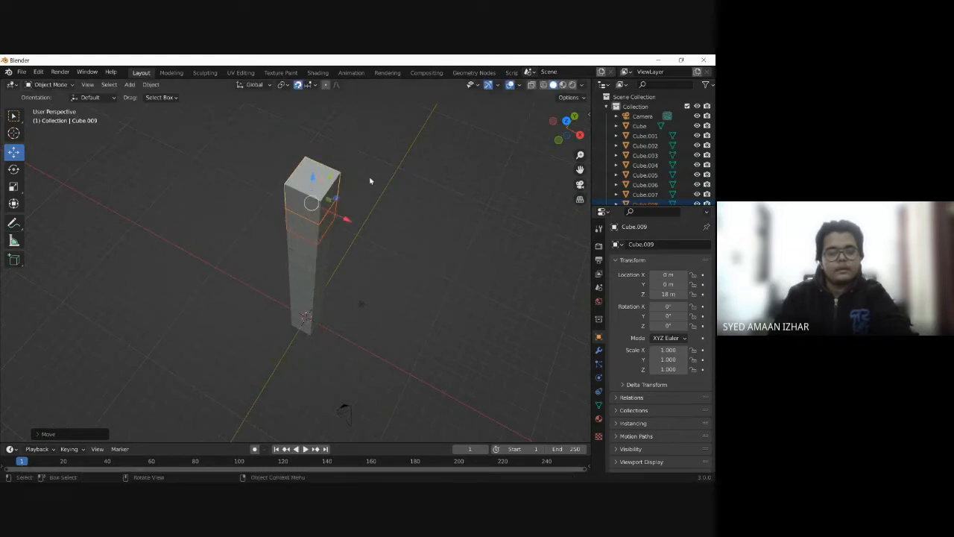
pyautogui.click(371, 179)
pyautogui.moveTo(370, 179); pyautogui.dragTo(349, 156, button='middle')
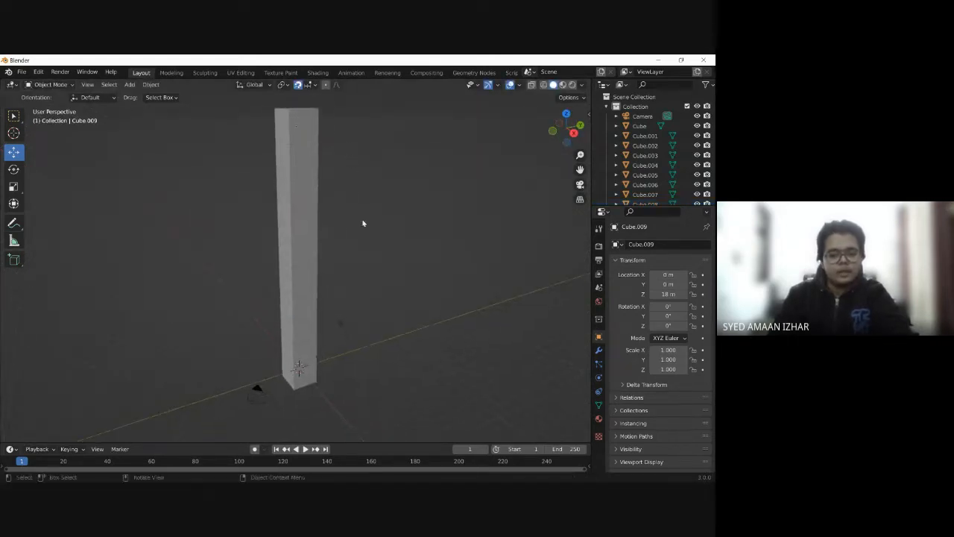
# Step: Move the camera farther away from the column in the negative Y direction
pyautogui.click(257, 388)
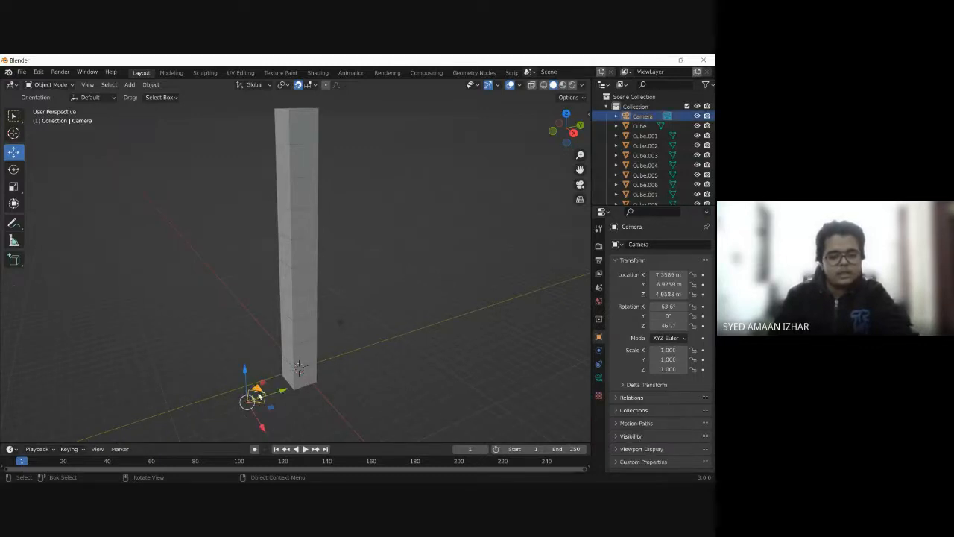
pyautogui.moveTo(313, 395); pyautogui.dragTo(159, 304, button='middle')
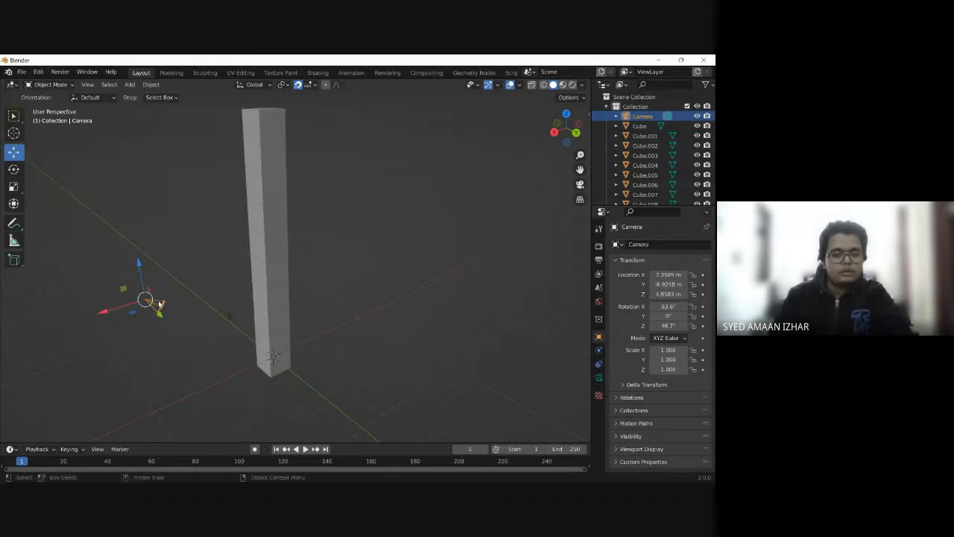
pyautogui.moveTo(162, 313); pyautogui.dragTo(71, 246)
pyautogui.moveTo(139, 244); pyautogui.dragTo(291, 270, button='middle')
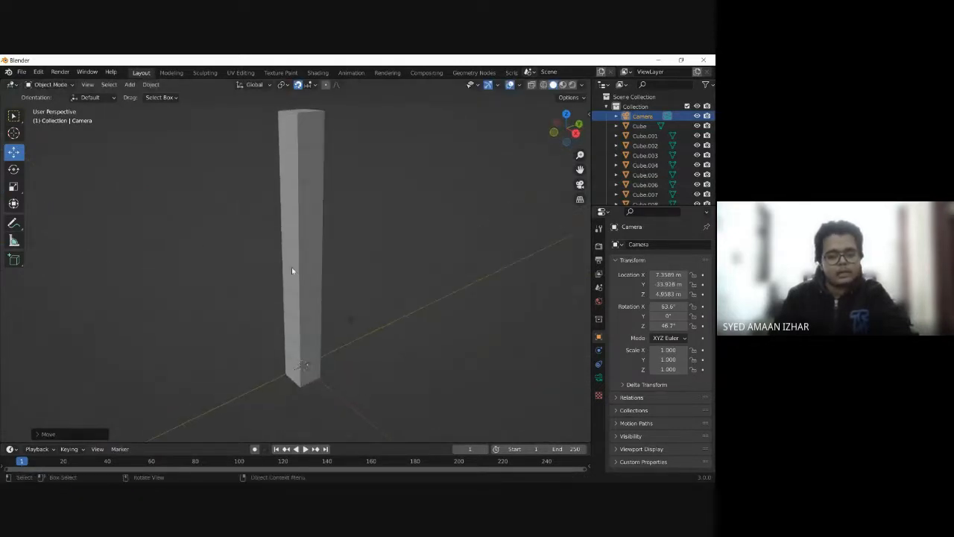
# Step: Move the light away from the column along the X axis to about X 15.076 m
pyautogui.click(351, 324)
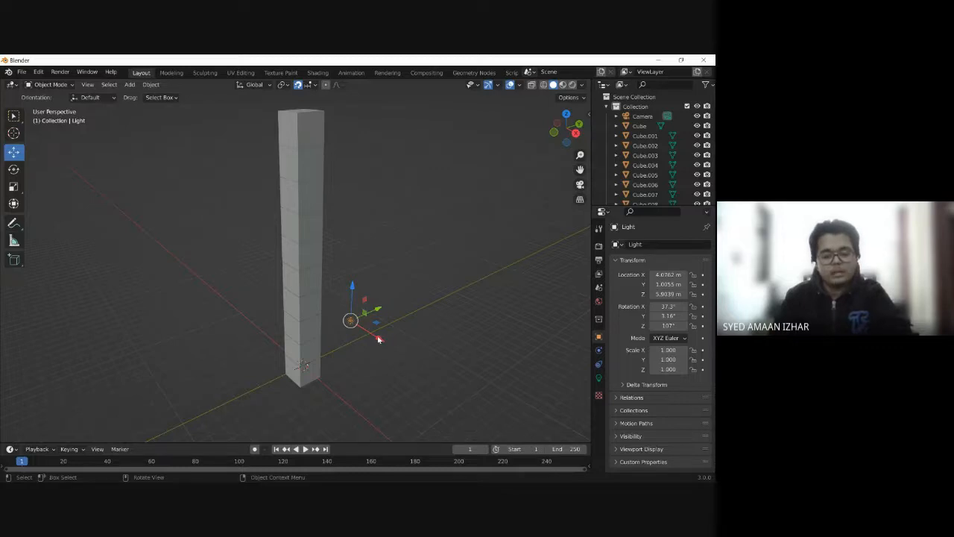
pyautogui.moveTo(418, 328)
pyautogui.mouseDown(button='middle')
pyautogui.moveTo(440, 319)
pyautogui.moveTo(411, 323)
pyautogui.mouseUp(button='middle')
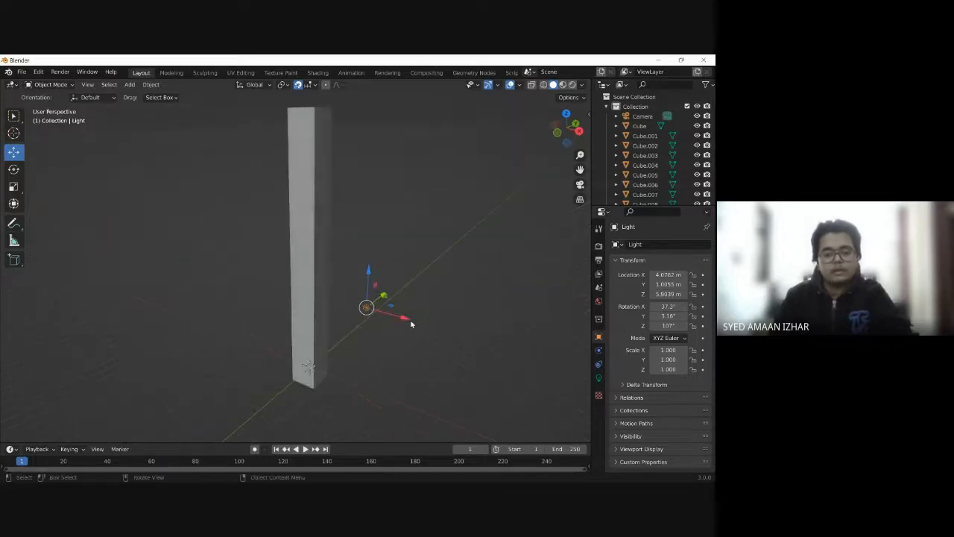
pyautogui.moveTo(403, 319); pyautogui.dragTo(2, 385)
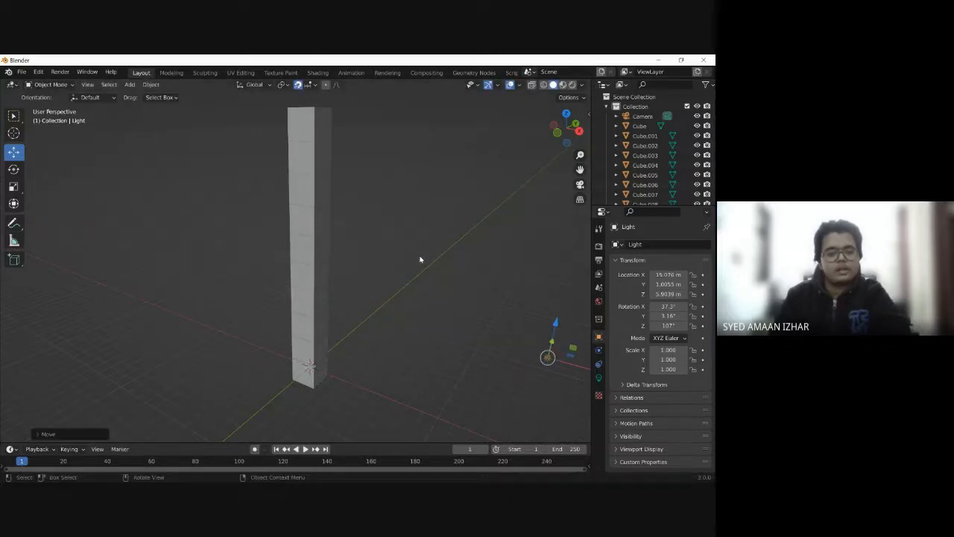
pyautogui.moveTo(420, 259); pyautogui.dragTo(364, 233, button='middle')
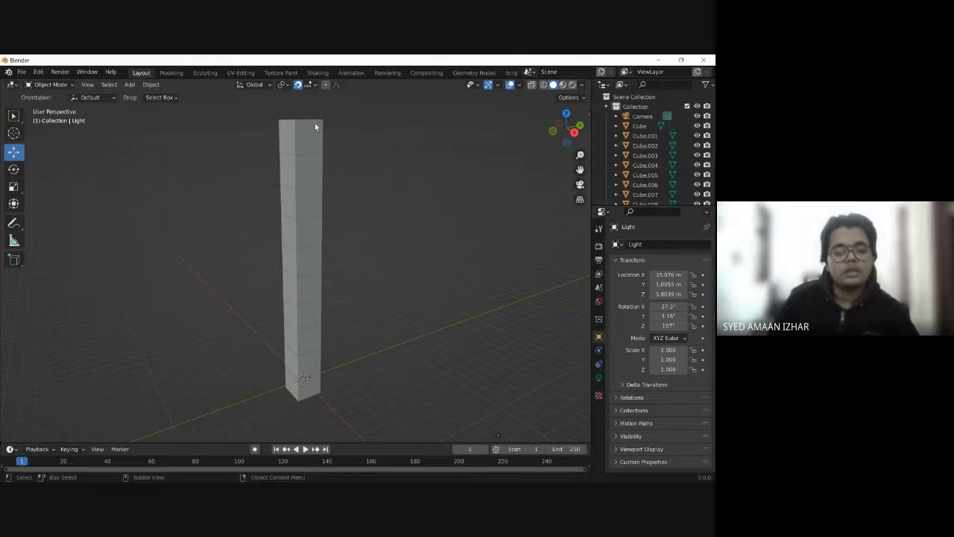
# Step: Scale the top cube down uniformly to about 0.848 with the Scale tool
pyautogui.click(303, 142)
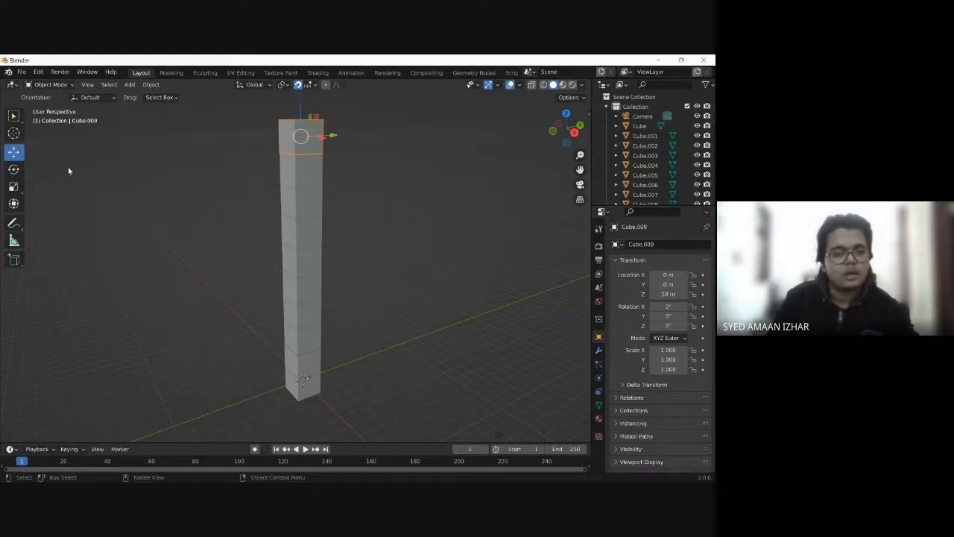
pyautogui.click(13, 188)
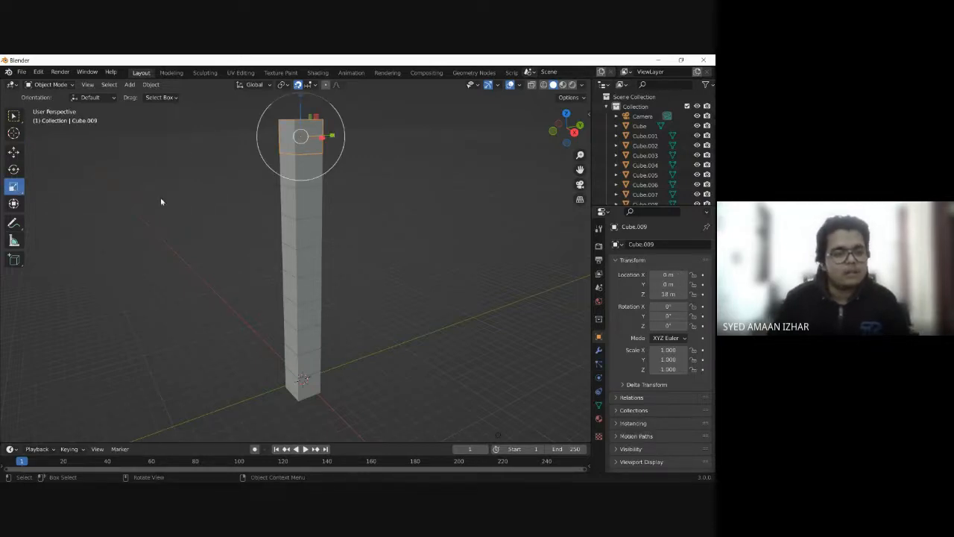
pyautogui.moveTo(411, 147); pyautogui.dragTo(347, 153, button='middle')
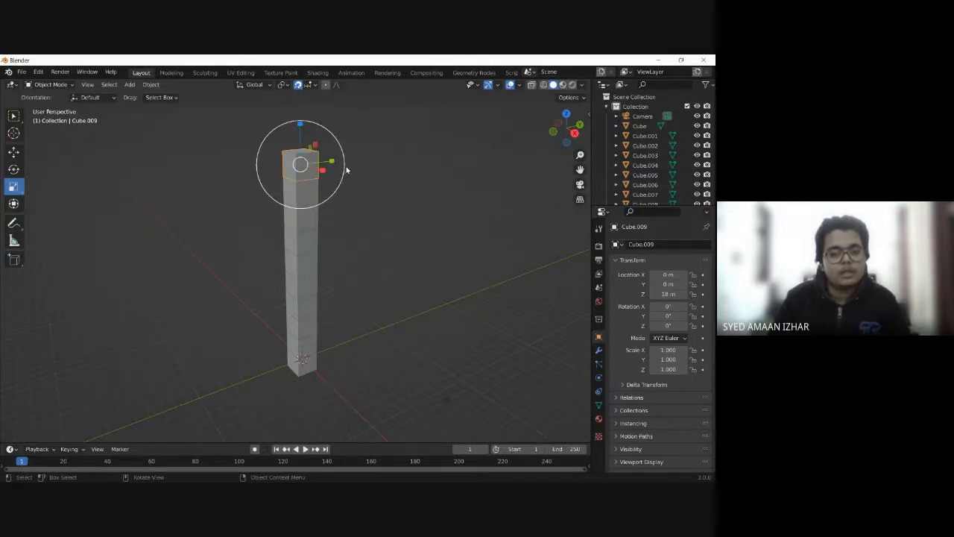
pyautogui.moveTo(346, 171)
pyautogui.mouseDown()
pyautogui.moveTo(383, 171)
pyautogui.moveTo(338, 174)
pyautogui.mouseUp()
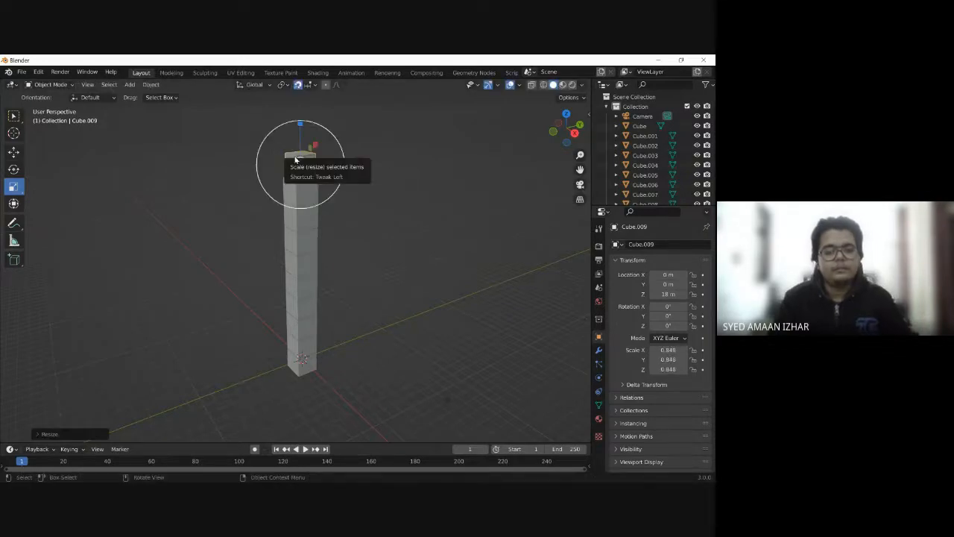
# Step: Delete the shrunken top cube and select the cube directly below it
pyautogui.rightClick(297, 256)
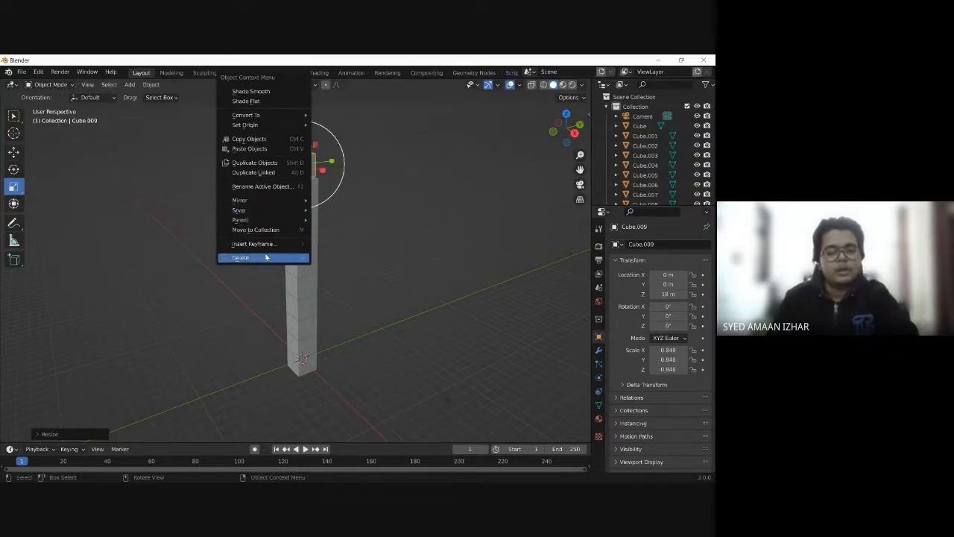
pyautogui.click(268, 257)
pyautogui.hotkey('ctrl', 'z')
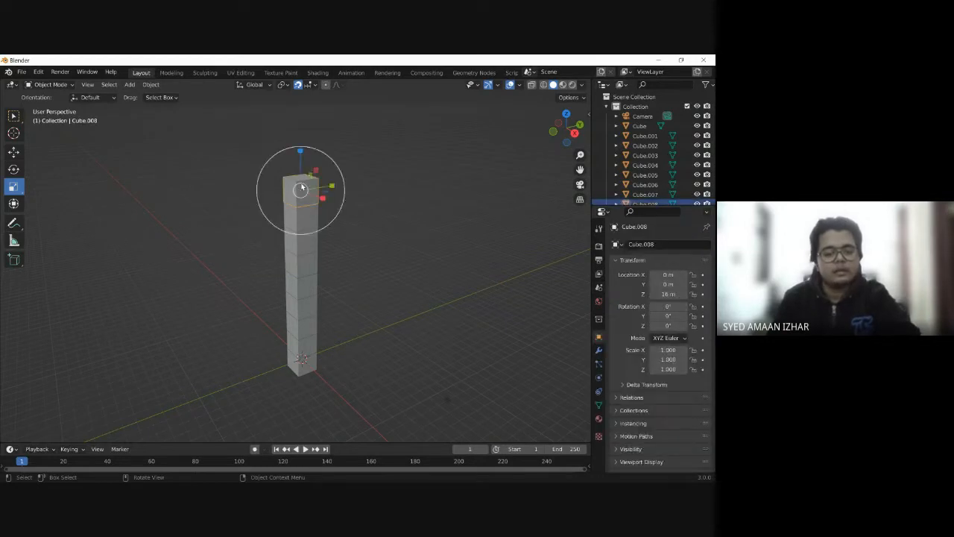
# Step: Duplicate the selected cube and place the copy exactly on top of the column at X 0 m, Y 0 m, Z 18 m
pyautogui.press('g')
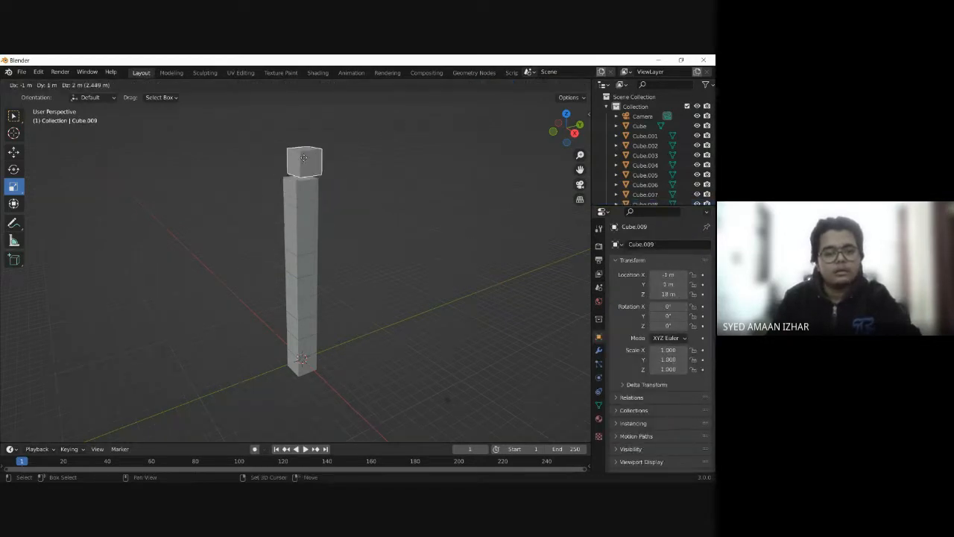
pyautogui.click(304, 163)
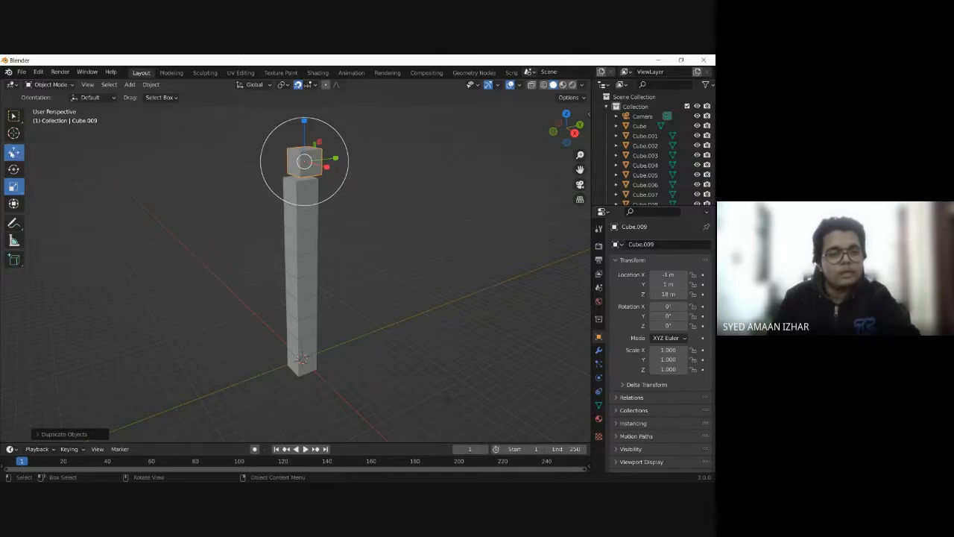
pyautogui.click(13, 152)
pyautogui.moveTo(222, 161); pyautogui.dragTo(230, 194, button='middle')
pyautogui.press('g')
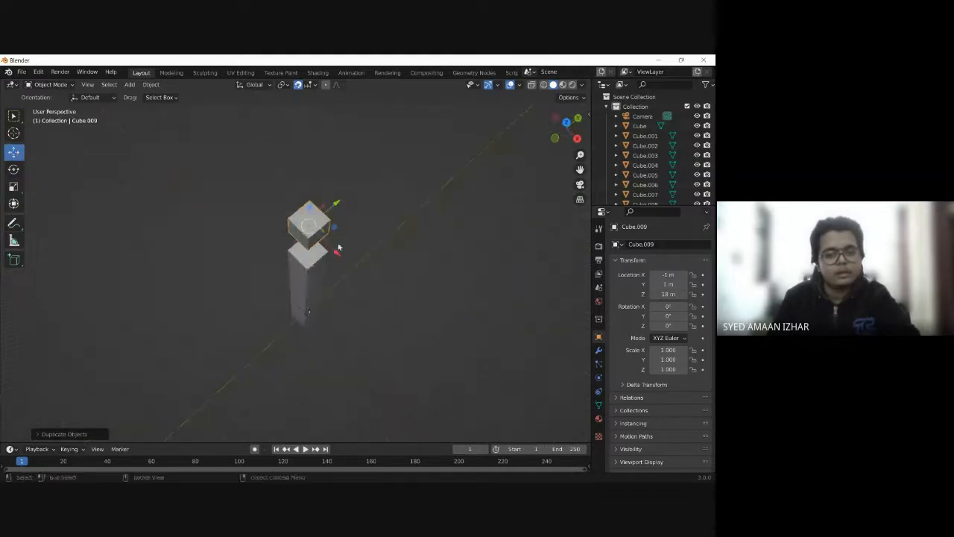
pyautogui.moveTo(342, 256); pyautogui.dragTo(343, 258)
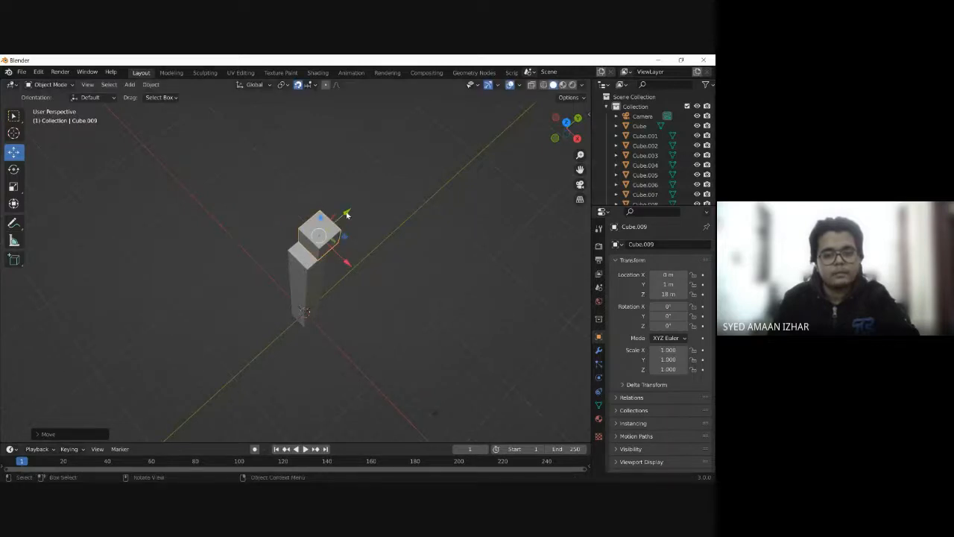
pyautogui.moveTo(347, 214); pyautogui.dragTo(335, 222)
pyautogui.moveTo(360, 220); pyautogui.dragTo(344, 153, button='middle')
# Step: Scale the top cube of the column to 2 along X and 2 along Y
pyautogui.click(13, 187)
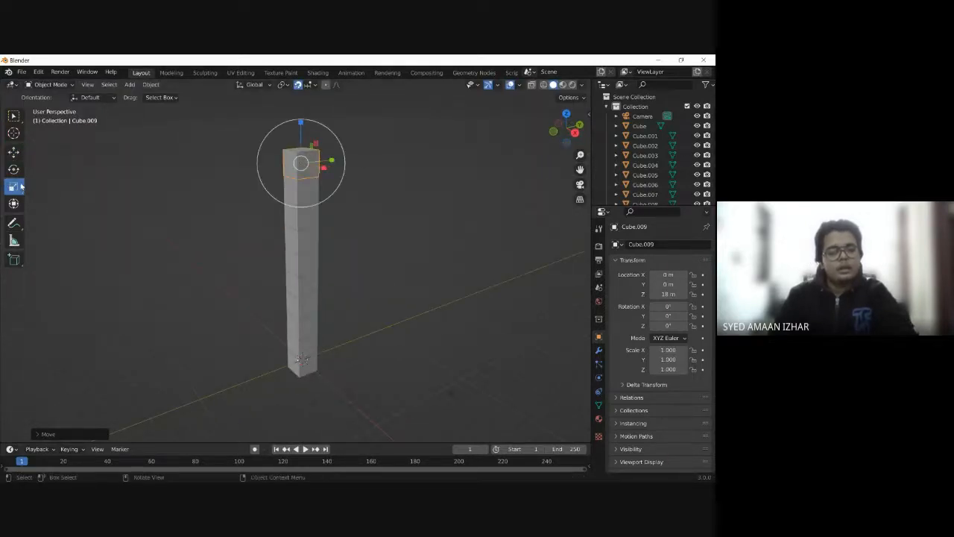
pyautogui.click(375, 152)
pyautogui.moveTo(366, 146)
pyautogui.mouseDown(button='middle')
pyautogui.moveTo(369, 164)
pyautogui.moveTo(360, 147)
pyautogui.mouseUp(button='middle')
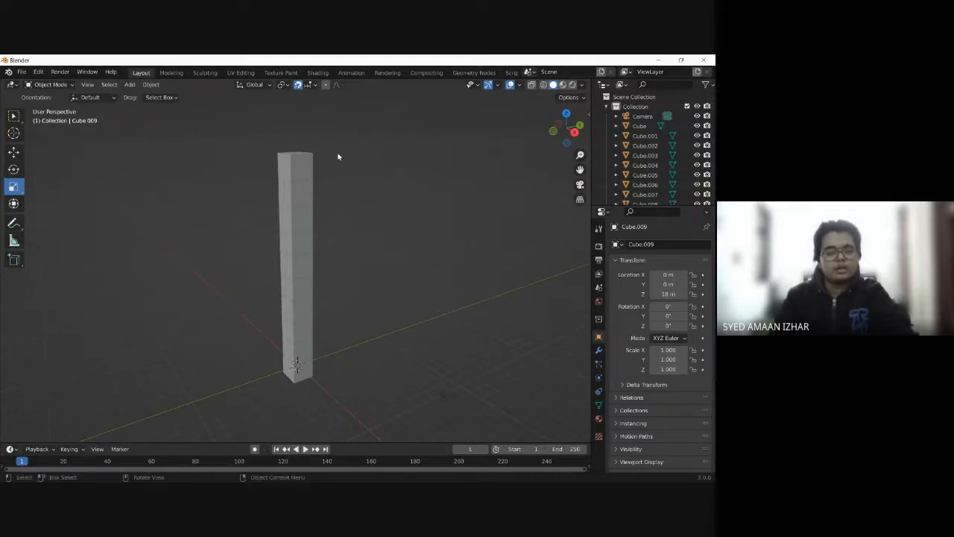
pyautogui.scroll(1, 336, 153)
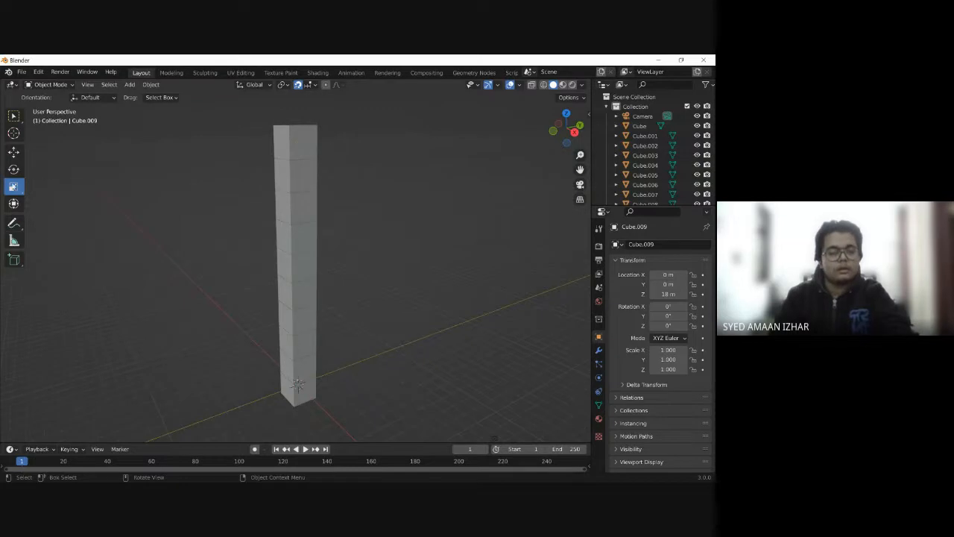
pyautogui.click(292, 146)
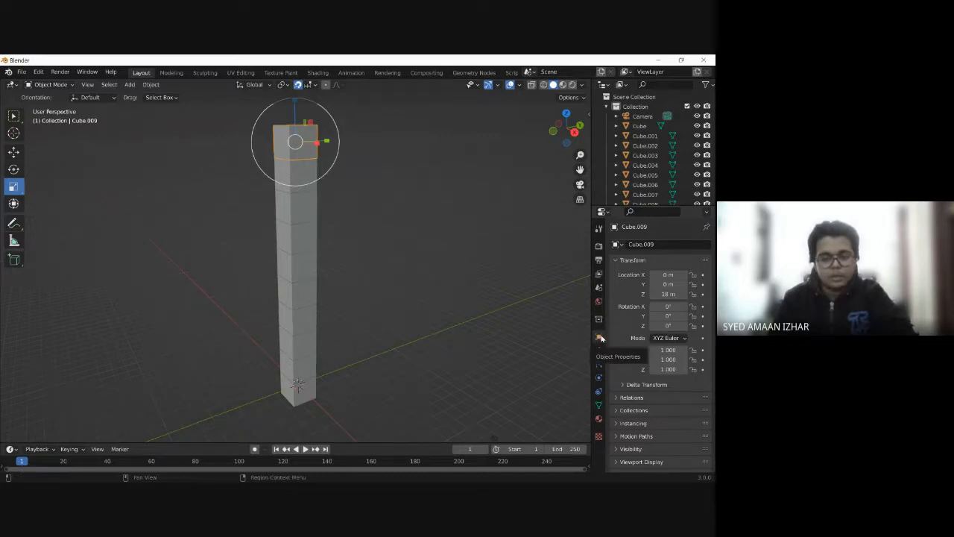
pyautogui.click(667, 350)
pyautogui.write('2')
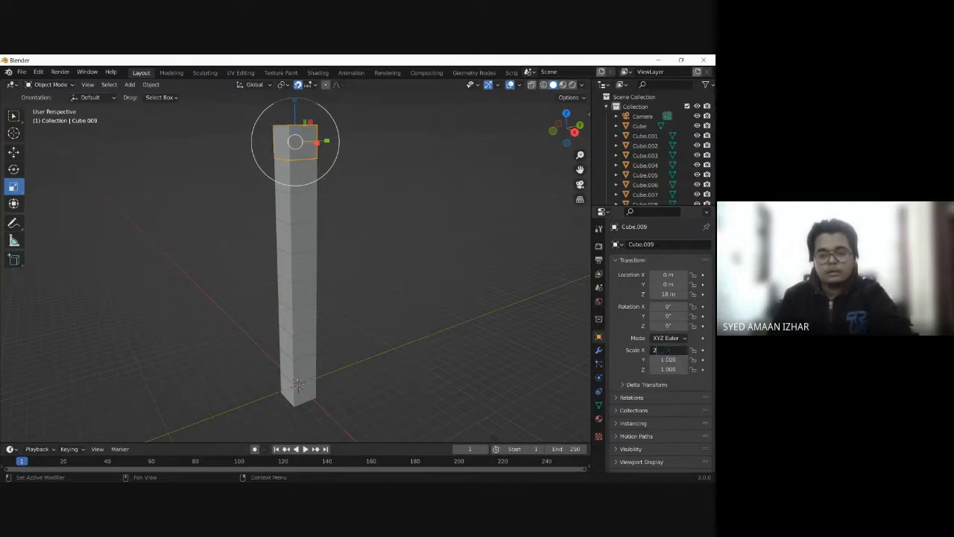
pyautogui.press('Return')
pyautogui.click(668, 360)
pyautogui.write('2')
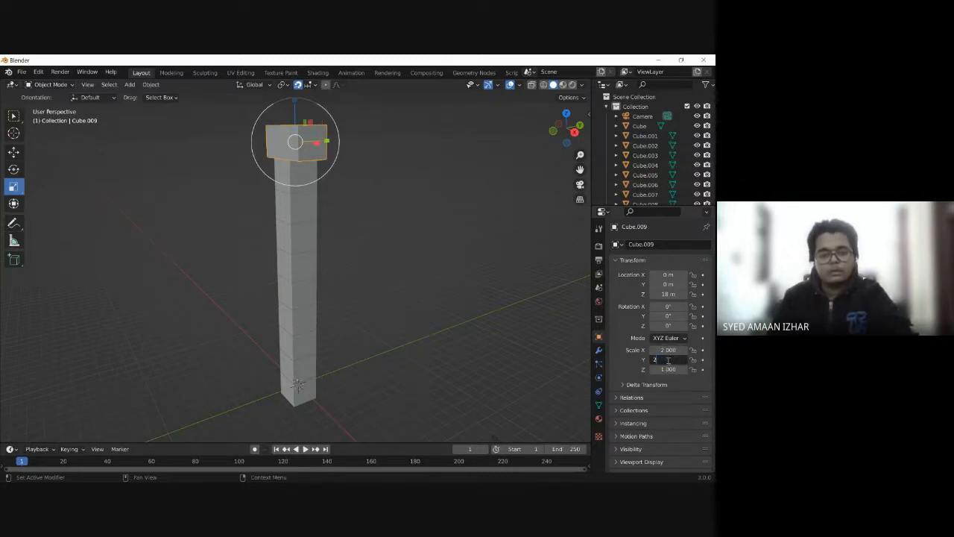
pyautogui.press('Return')
pyautogui.click(375, 172)
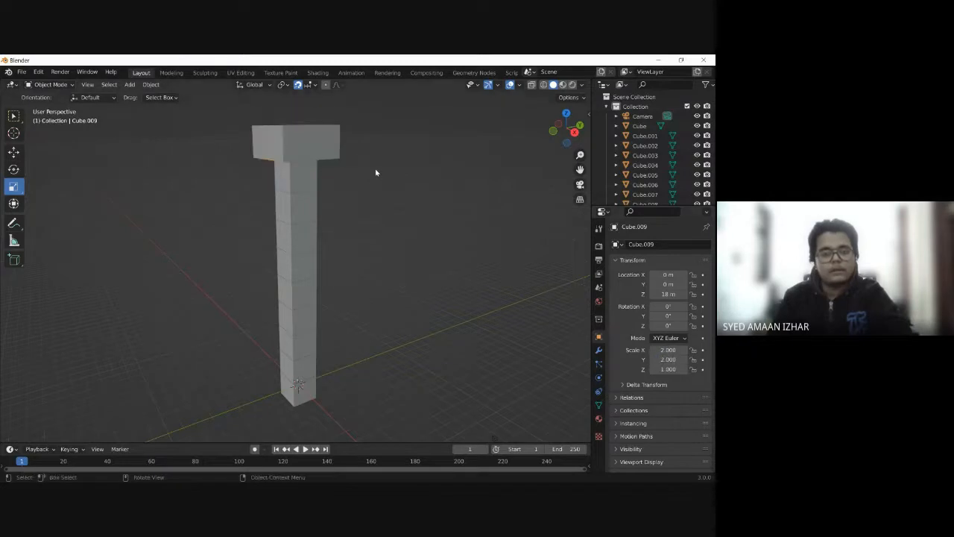
# Step: Scale the second cube from the top to 1.5 along X and 1.5 along Y
pyautogui.moveTo(375, 172); pyautogui.dragTo(326, 178, button='middle')
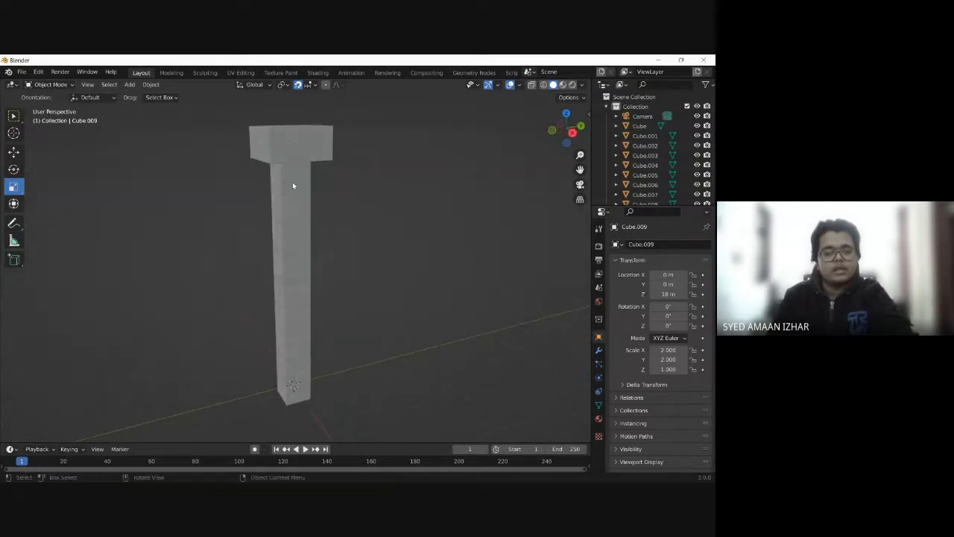
pyautogui.click(293, 186)
pyautogui.click(663, 349)
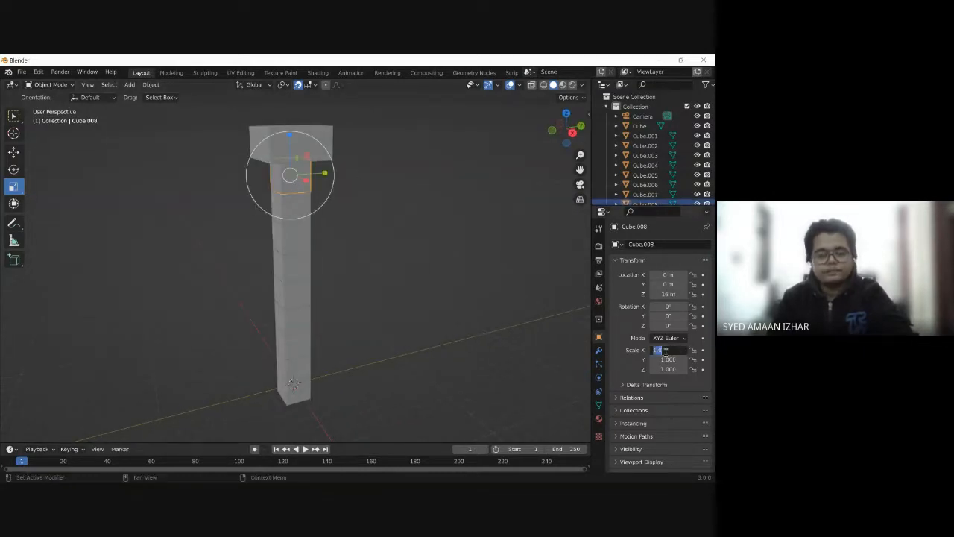
pyautogui.write('1.5')
pyautogui.press('Return')
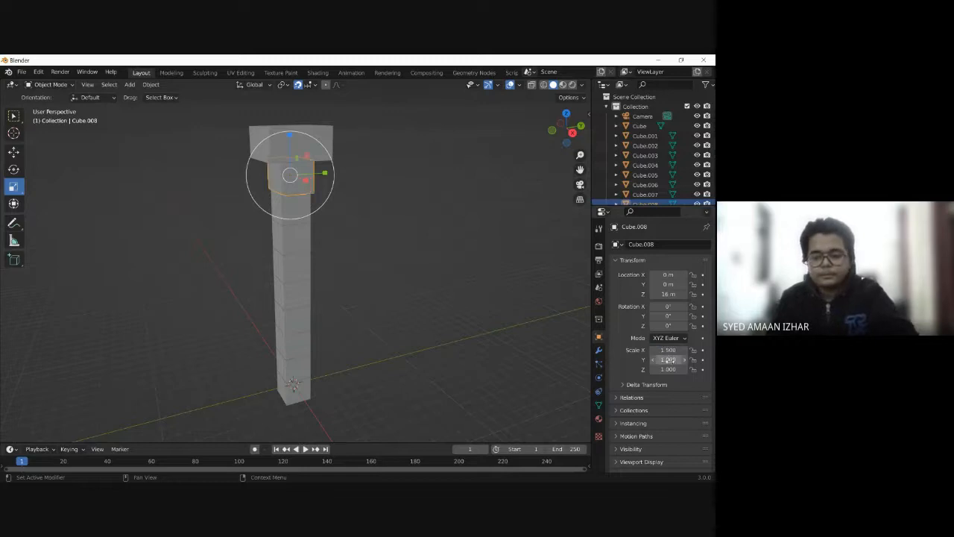
pyautogui.click(669, 360)
pyautogui.write('1.5')
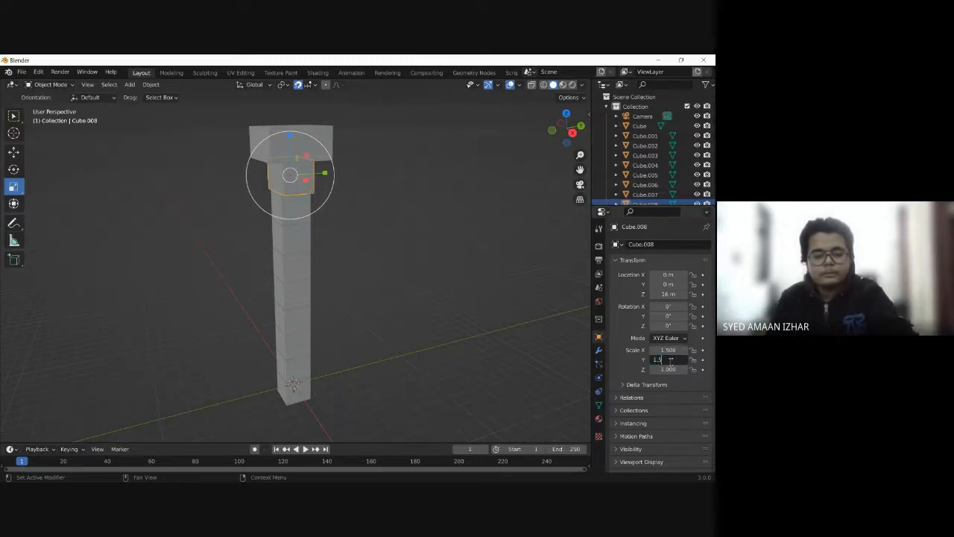
pyautogui.press('Return')
pyautogui.click(439, 221)
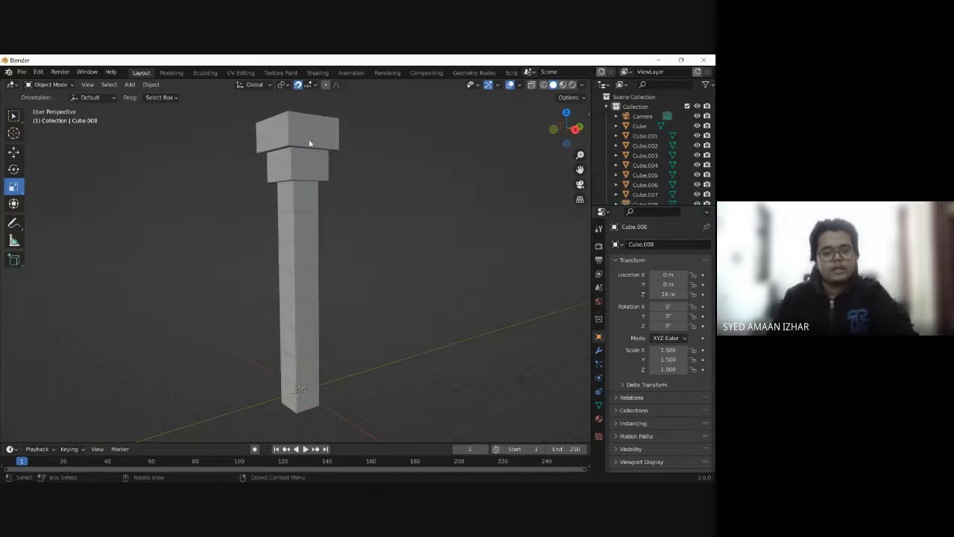
pyautogui.click(319, 135)
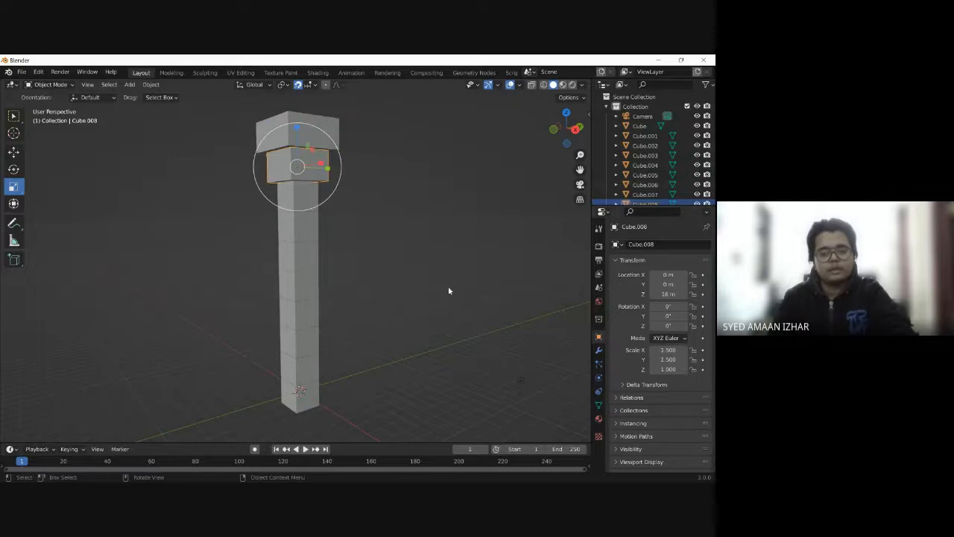
pyautogui.hotkey('ctrl', 'z')
# Step: Scale the bottom cube of the column to 2 along X and 2 along Y
pyautogui.moveTo(446, 271)
pyautogui.mouseDown(button='middle')
pyautogui.moveTo(443, 260)
pyautogui.moveTo(449, 272)
pyautogui.mouseUp(button='middle')
pyautogui.click(301, 397)
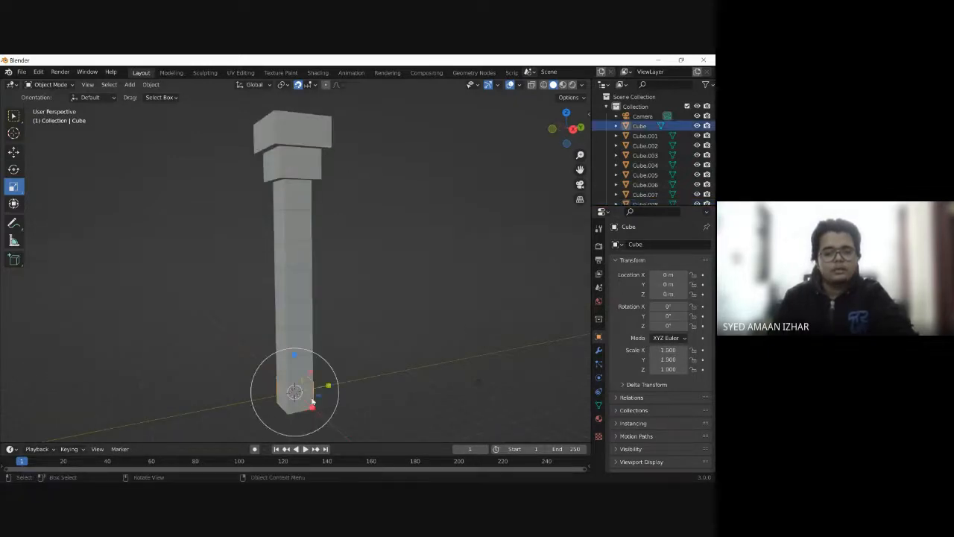
pyautogui.click(668, 350)
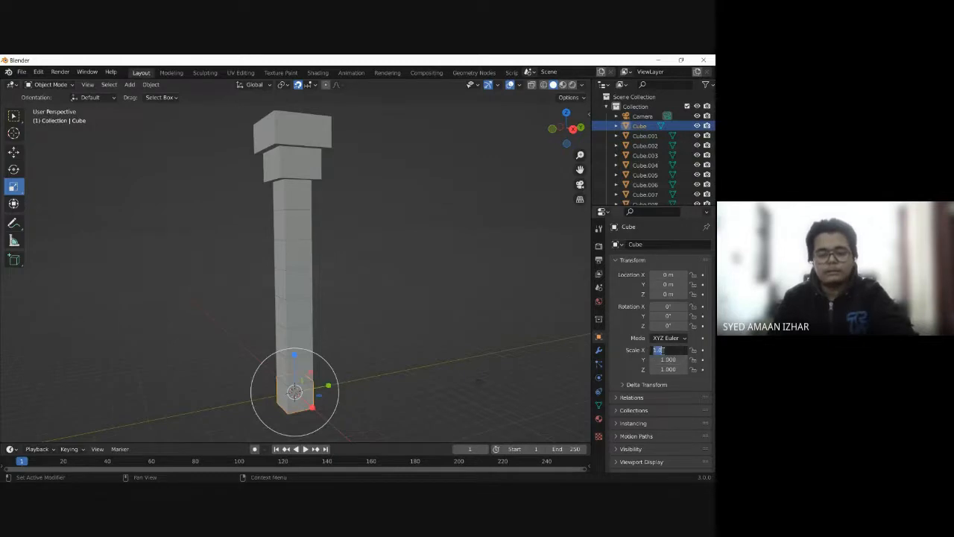
pyautogui.write('2')
pyautogui.press('Return')
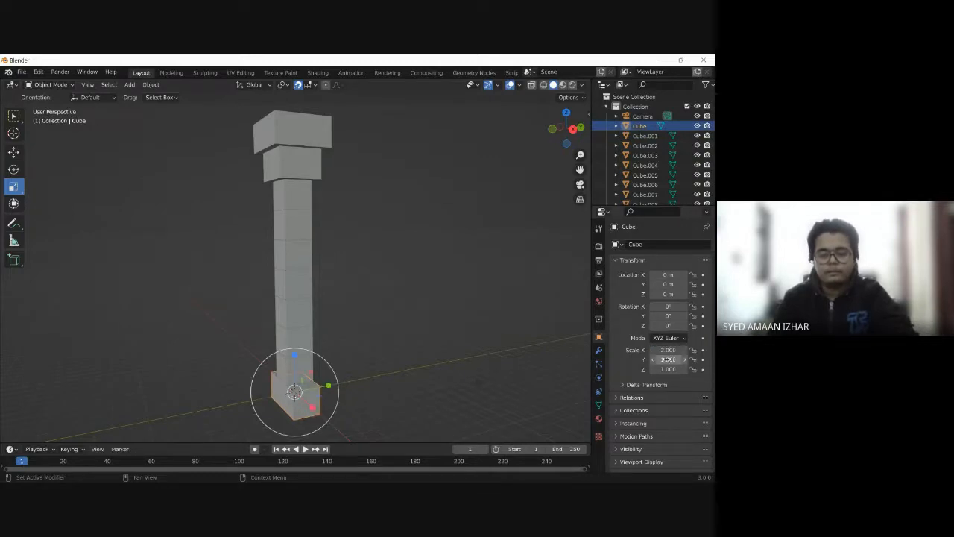
pyautogui.click(668, 359)
pyautogui.write('2')
pyautogui.press('Return')
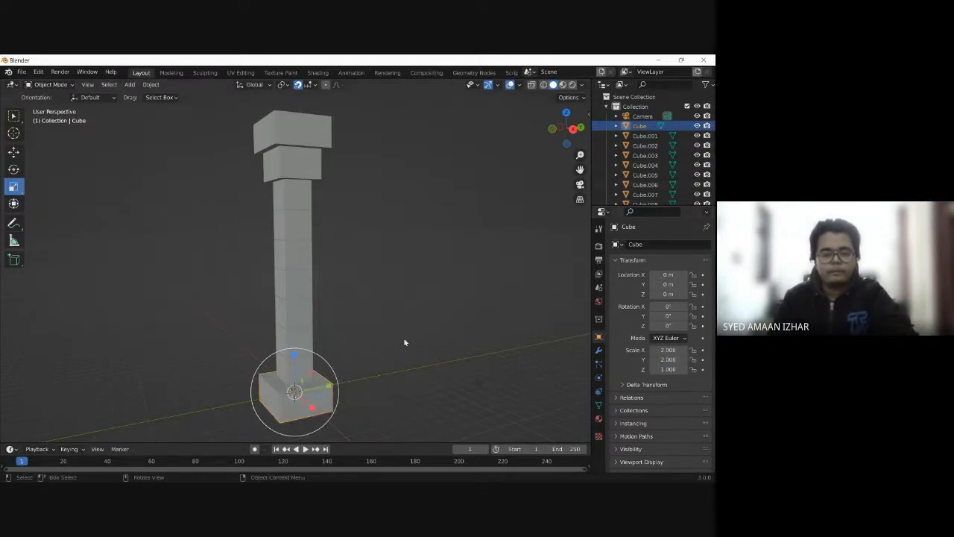
# Step: Scale the cube directly above the base to 1.5 along X and 1.5 along Y
pyautogui.click(303, 366)
pyautogui.click(669, 350)
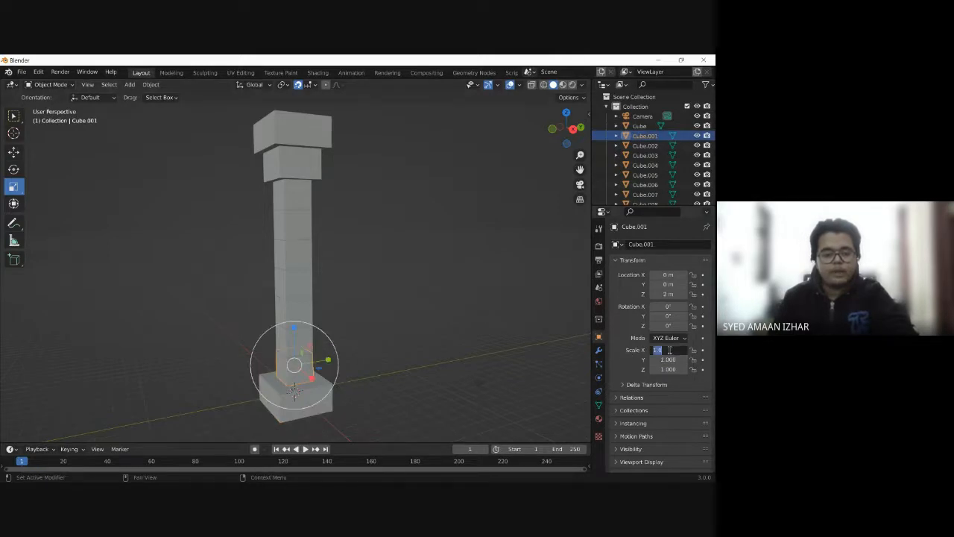
pyautogui.write('1.5')
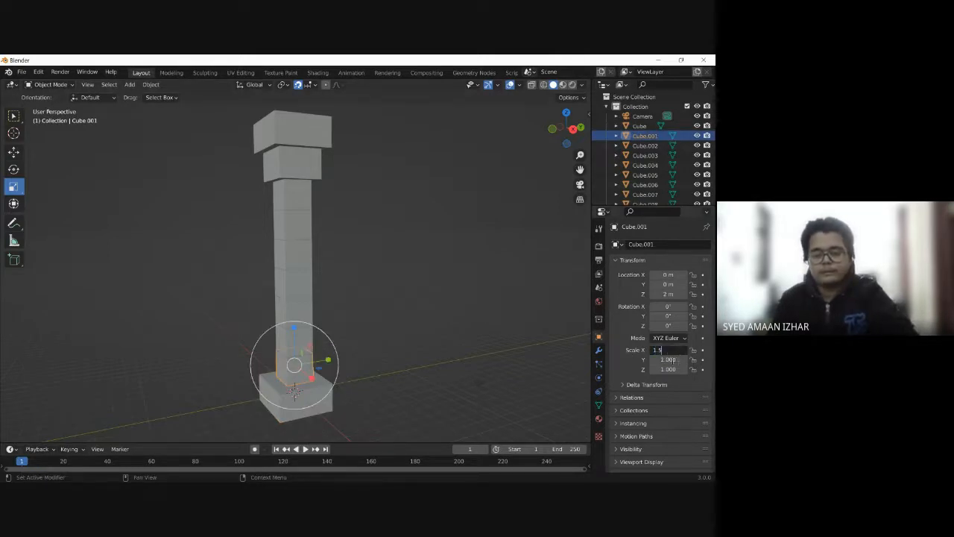
pyautogui.click(673, 360)
pyautogui.write('1')
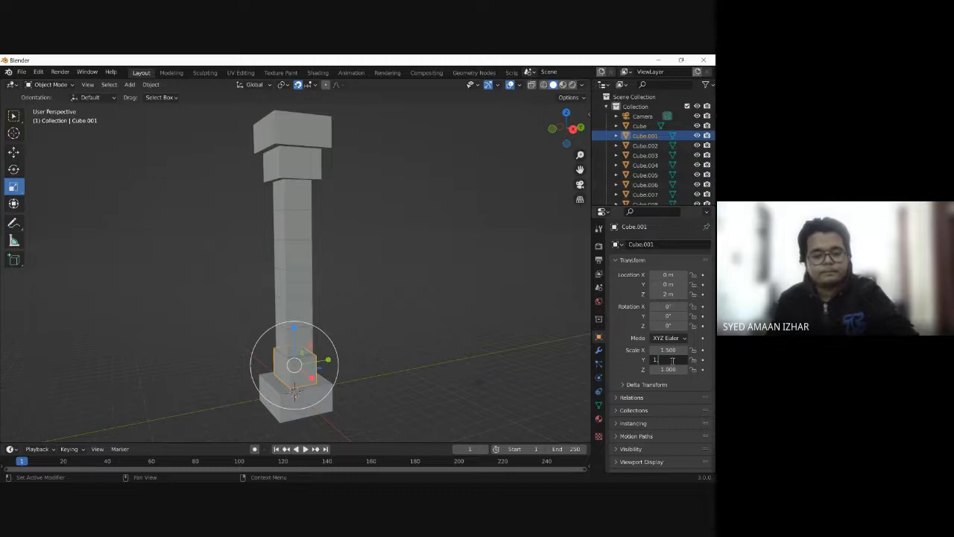
pyautogui.write('.5')
pyautogui.press('Return')
pyautogui.click(411, 294)
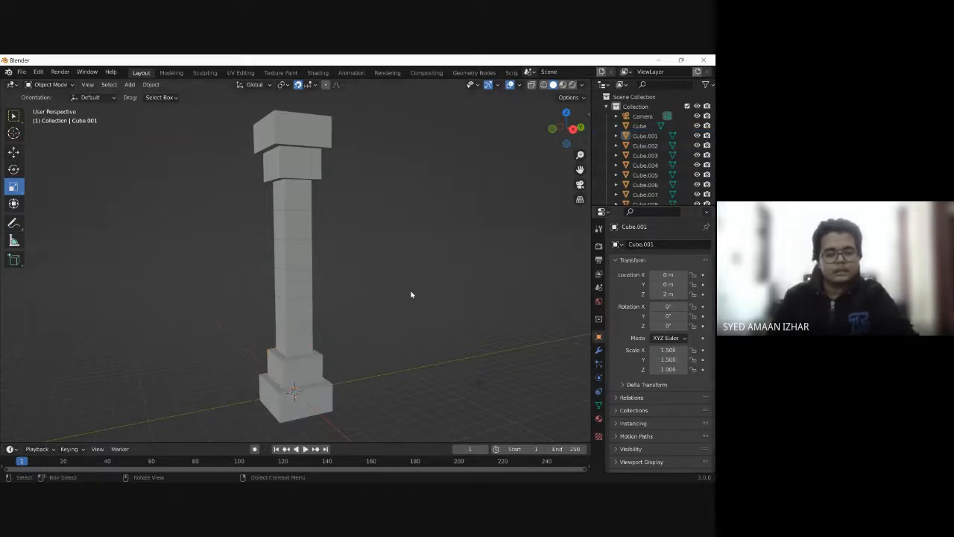
# Step: Switch the viewport shading to the rendered preview with the whole pillar in view
pyautogui.moveTo(410, 294)
pyautogui.mouseDown(button='middle')
pyautogui.moveTo(424, 311)
pyautogui.moveTo(422, 299)
pyautogui.mouseUp(button='middle')
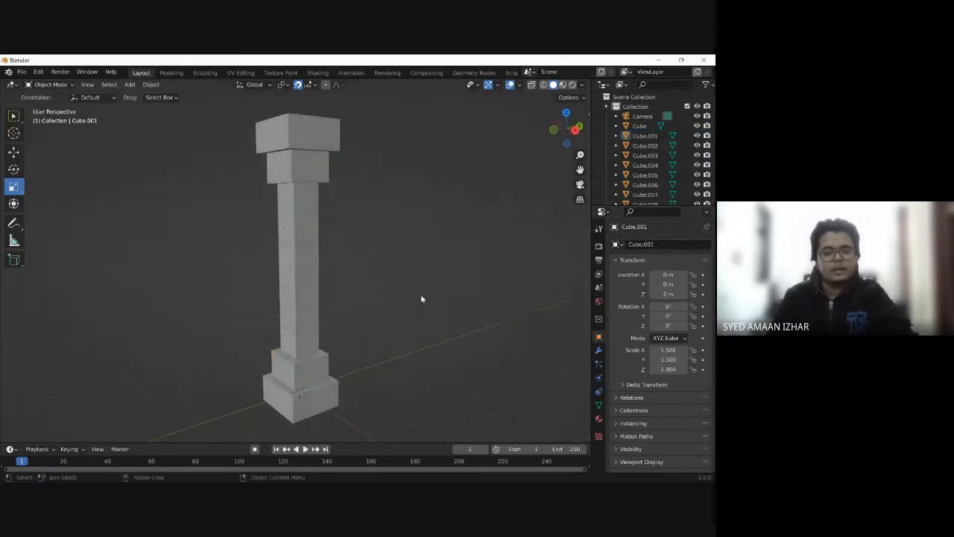
pyautogui.scroll(-1, 421, 299)
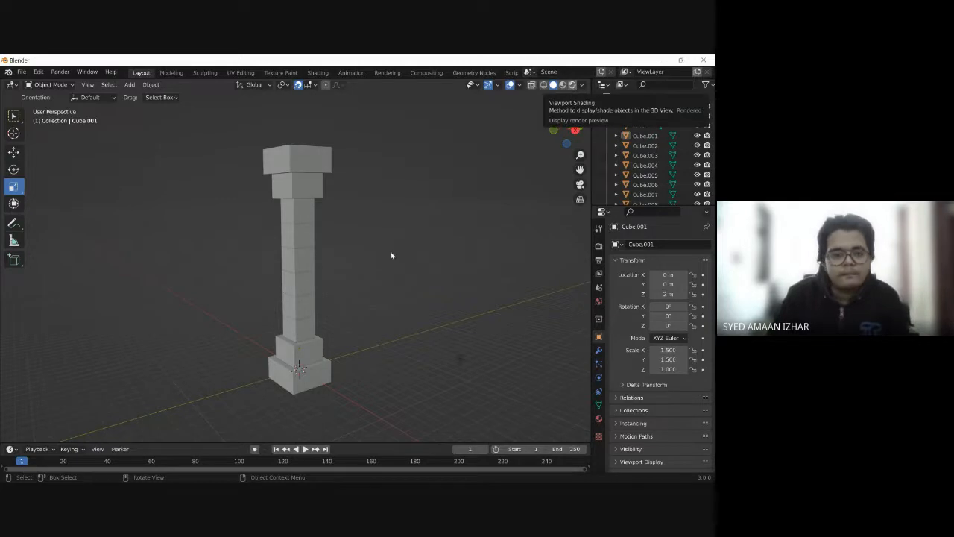
pyautogui.click(572, 84)
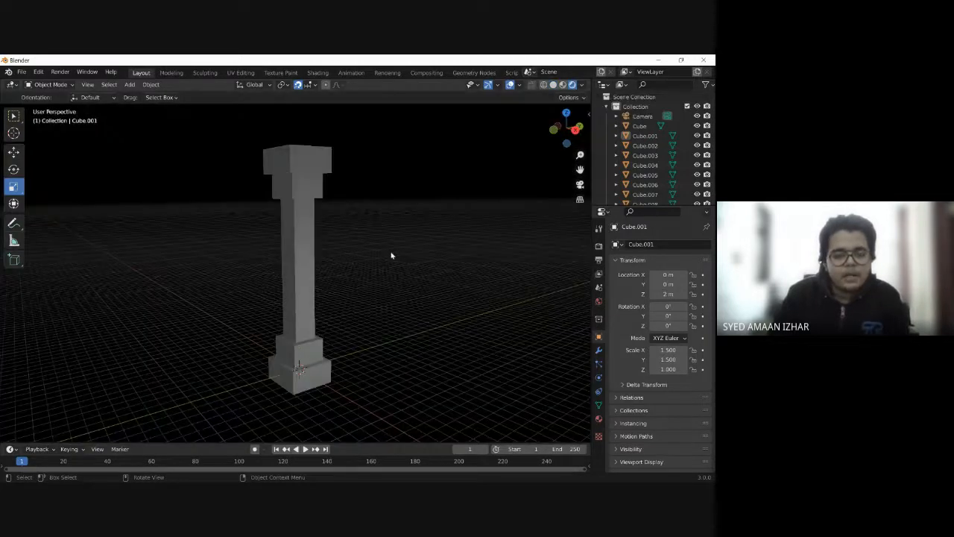
# Step: Scale the light down slightly along the X axis and move it closer to the pillar, to about X 9.076 m and Z 9.904 m
pyautogui.click(461, 360)
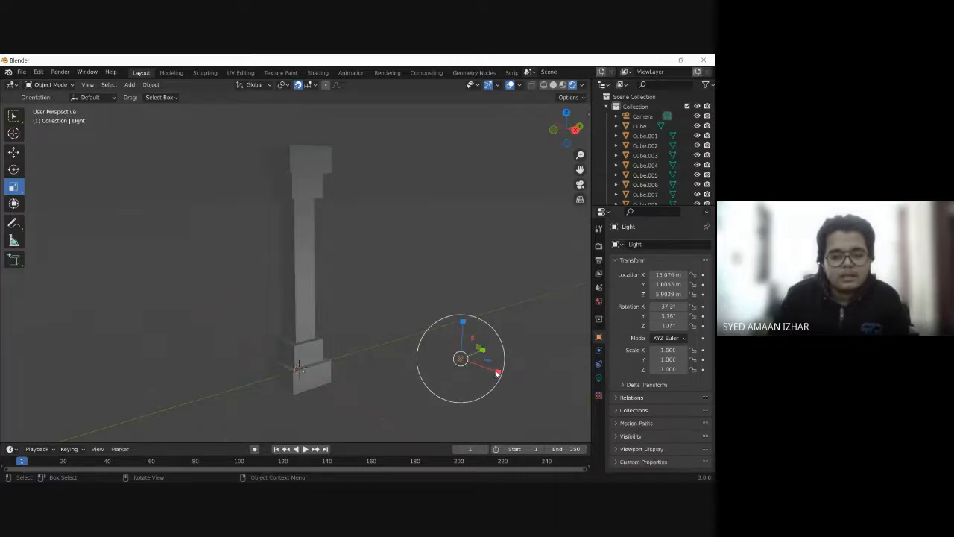
pyautogui.moveTo(497, 372); pyautogui.dragTo(488, 367)
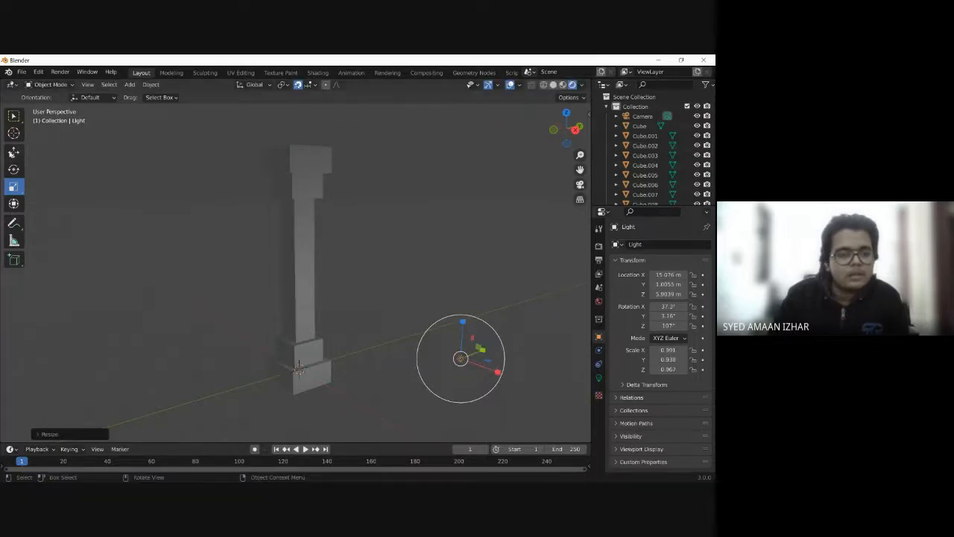
pyautogui.click(14, 151)
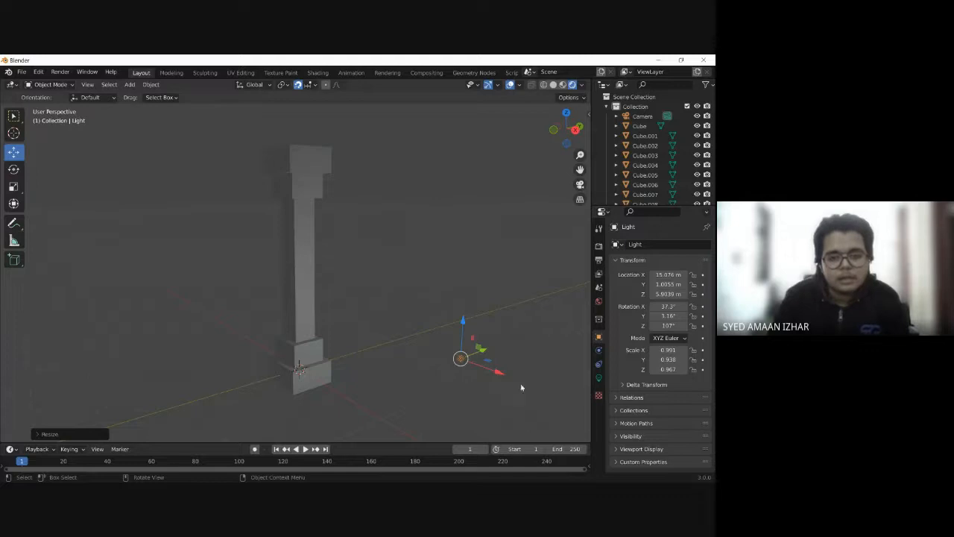
pyautogui.moveTo(499, 376)
pyautogui.mouseDown()
pyautogui.moveTo(375, 326)
pyautogui.moveTo(368, 231)
pyautogui.mouseUp()
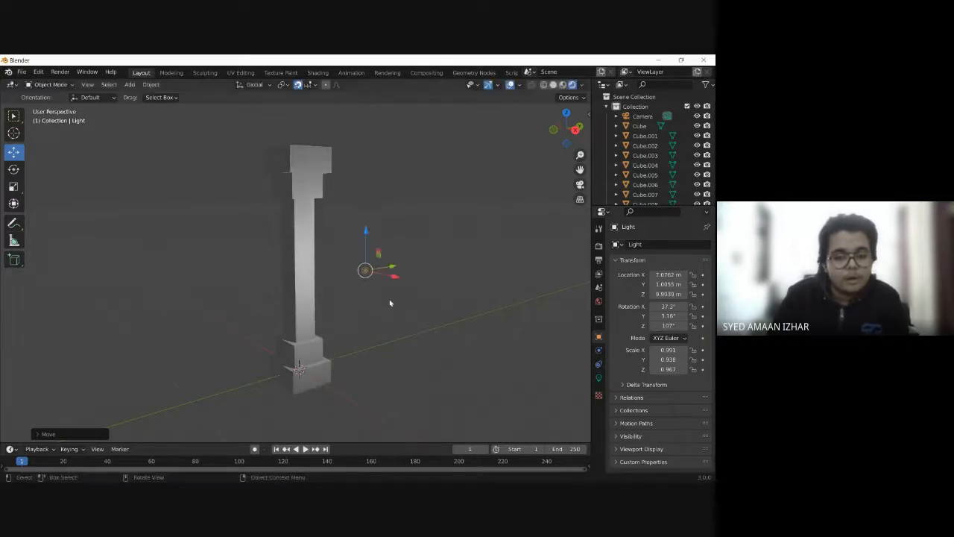
pyautogui.moveTo(397, 277); pyautogui.dragTo(418, 282)
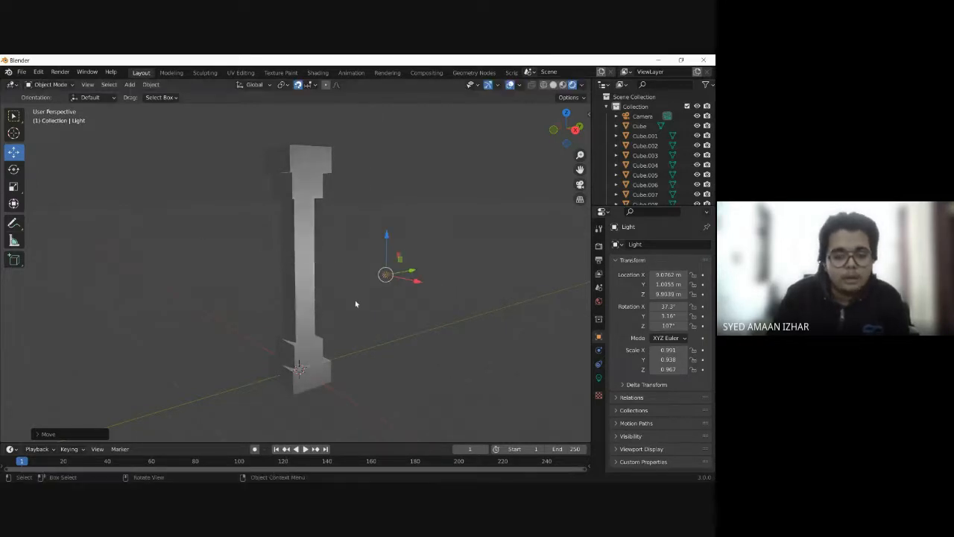
# Step: Add a plane mesh at the world origin, at the base of the pillar
pyautogui.moveTo(362, 304); pyautogui.dragTo(337, 313, button='middle')
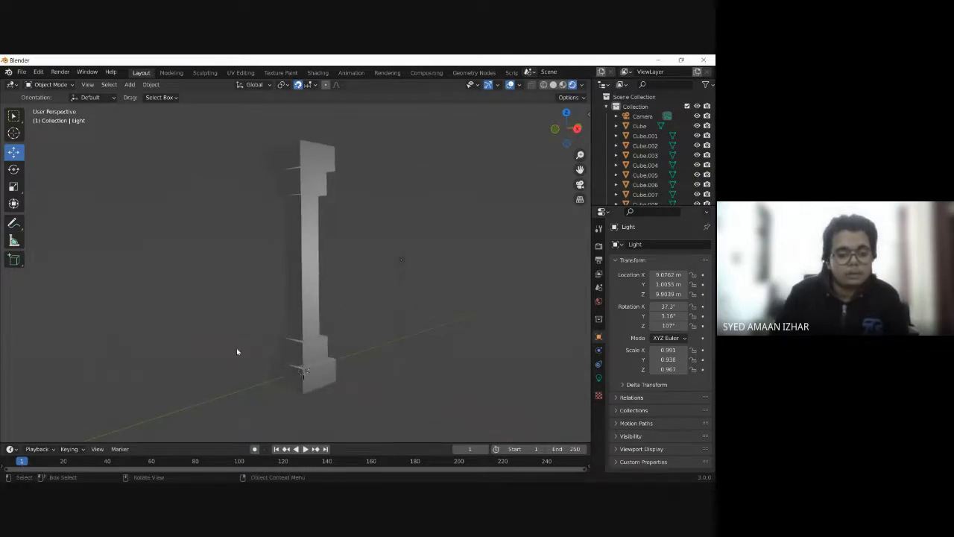
pyautogui.keyDown('shift'); pyautogui.moveTo(243, 345); pyautogui.dragTo(266, 348, button='middle'); pyautogui.keyUp('shift')
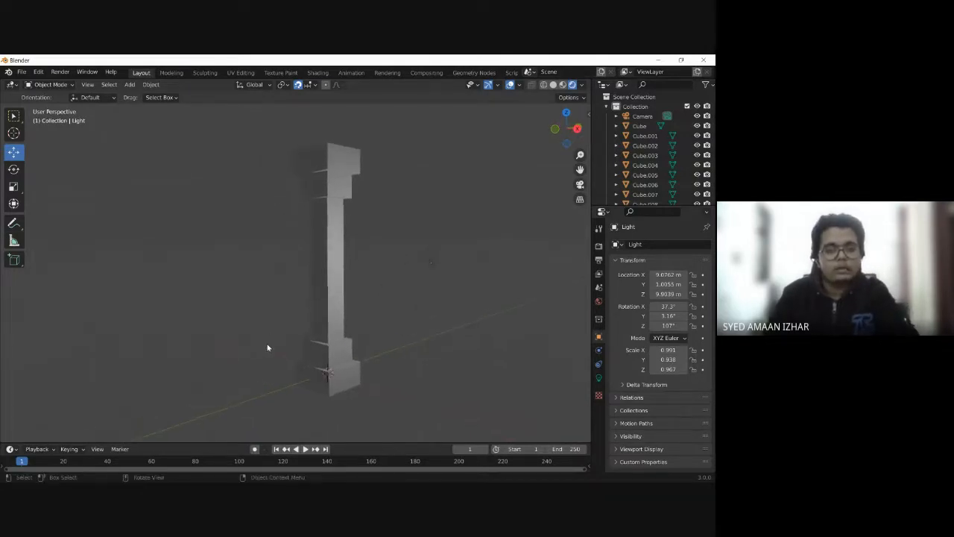
pyautogui.click(132, 85)
pyautogui.moveTo(135, 96)
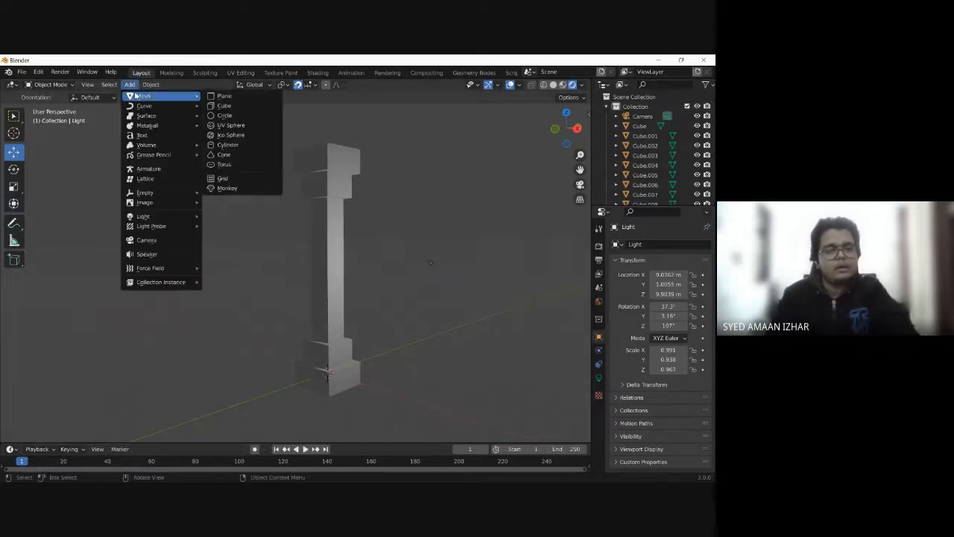
pyautogui.click(220, 97)
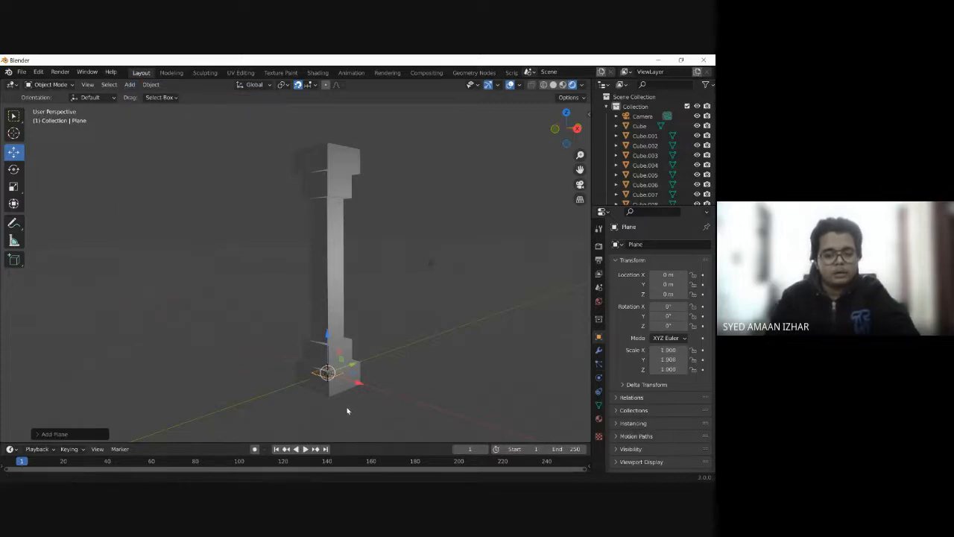
pyautogui.moveTo(345, 410); pyautogui.dragTo(275, 257, button='middle')
pyautogui.scroll(4, 308, 301)
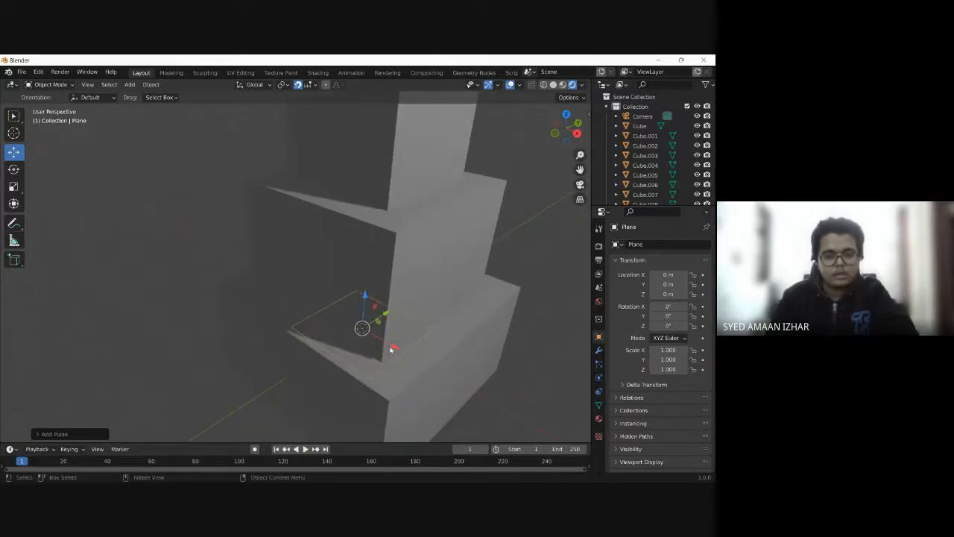
pyautogui.scroll(-8, 387, 317)
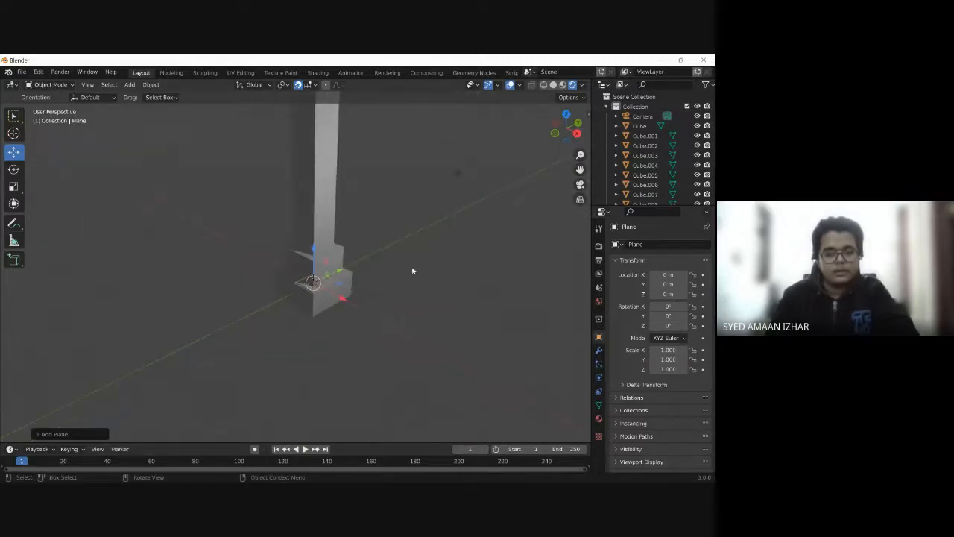
# Step: Scale the plane uniformly up to about 91.87 so it forms a large ground around the pillar
pyautogui.moveTo(466, 281); pyautogui.dragTo(454, 296, button='middle')
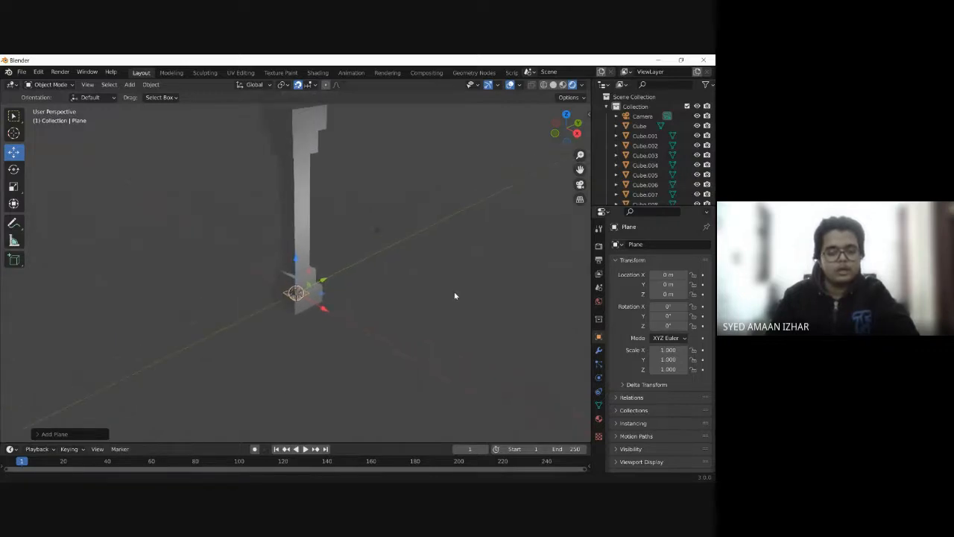
pyautogui.click(13, 186)
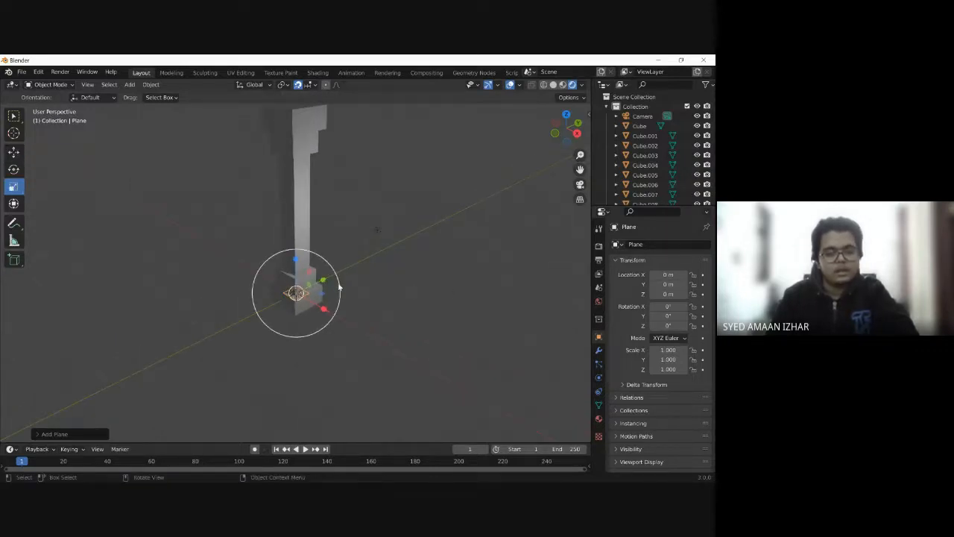
pyautogui.moveTo(340, 293); pyautogui.dragTo(2, 286)
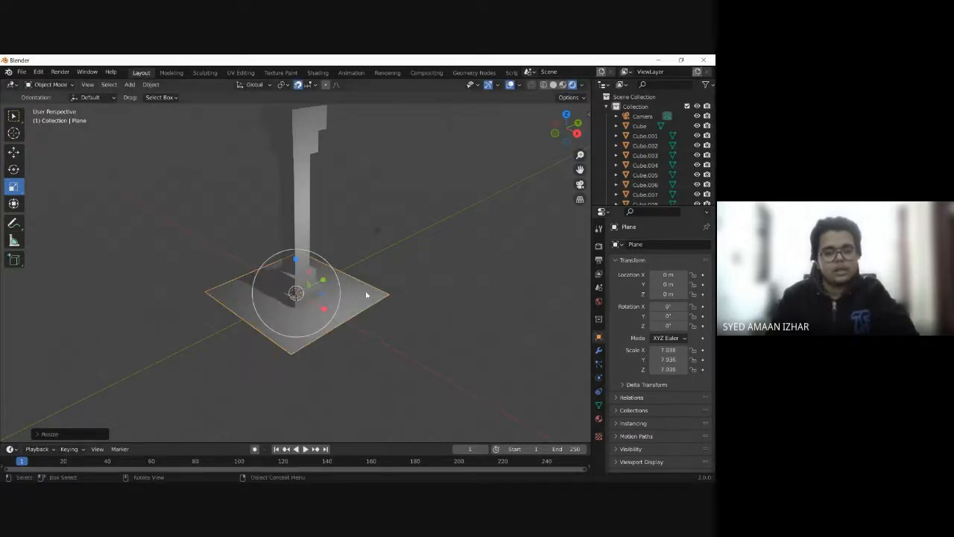
pyautogui.moveTo(341, 292); pyautogui.dragTo(582, 269)
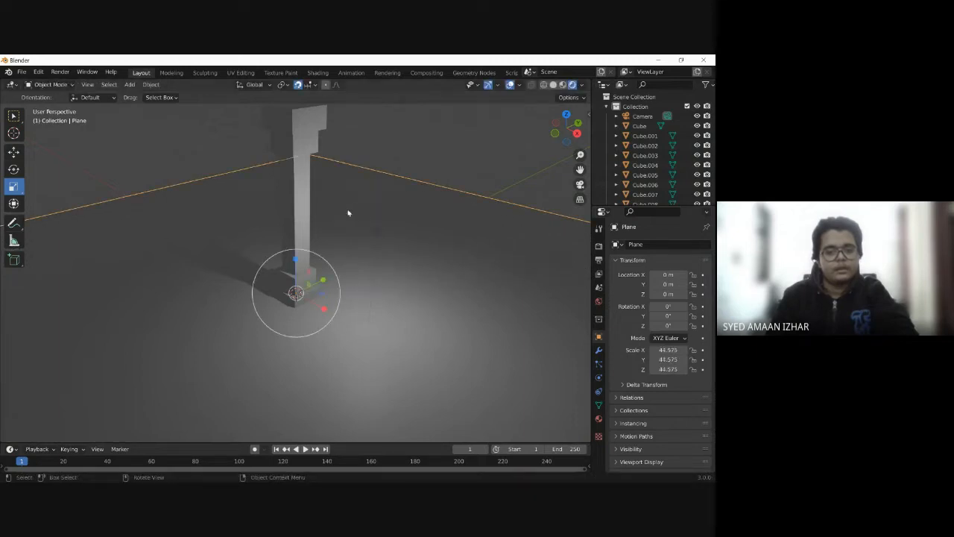
pyautogui.moveTo(328, 261); pyautogui.dragTo(384, 280)
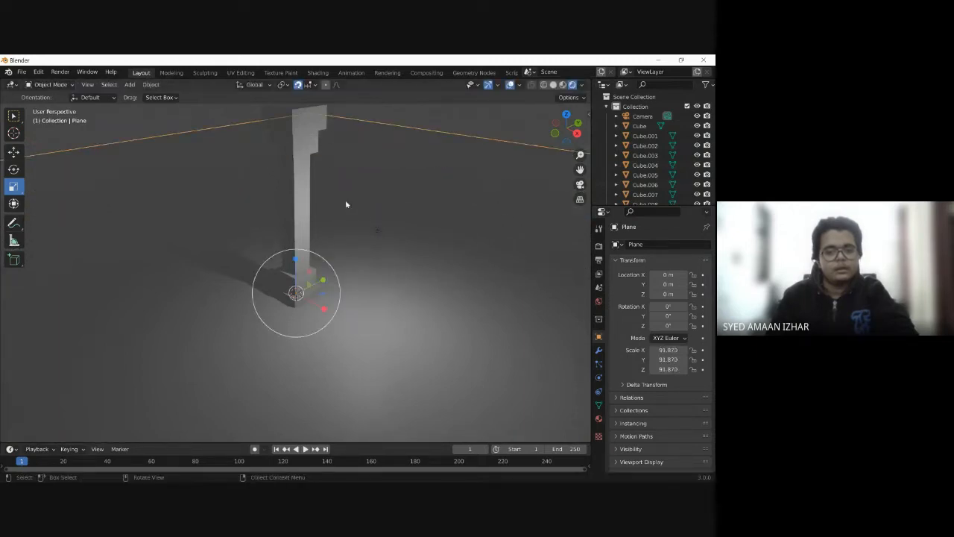
# Step: Enable Ambient Occlusion in the Eevee render settings
pyautogui.moveTo(428, 128); pyautogui.dragTo(396, 209, button='middle')
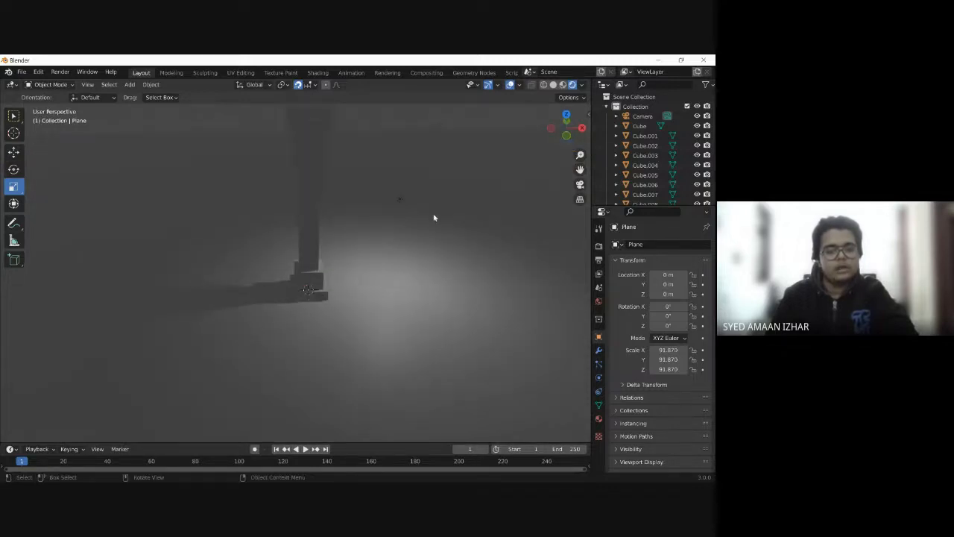
pyautogui.moveTo(448, 205); pyautogui.dragTo(268, 246, button='middle')
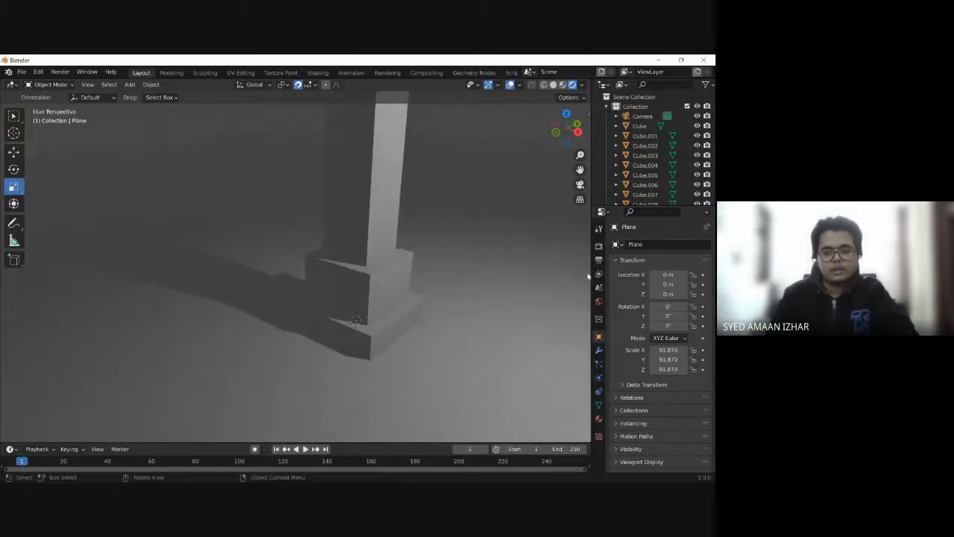
pyautogui.click(599, 259)
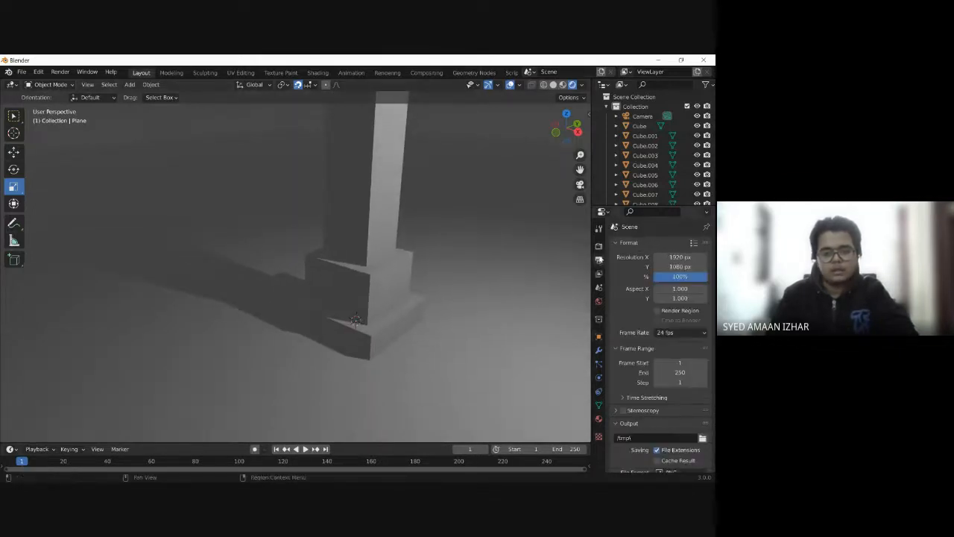
pyautogui.click(598, 249)
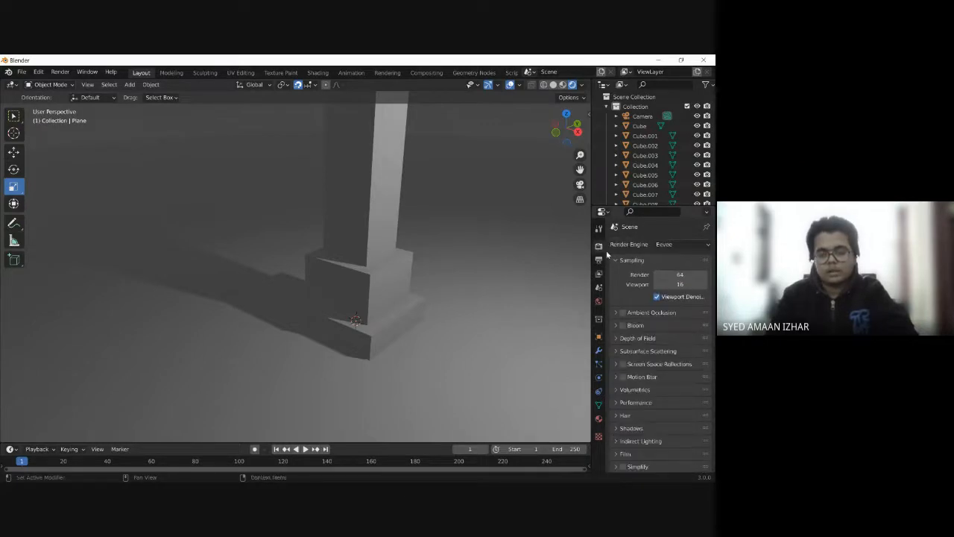
pyautogui.scroll(3, 397, 317)
pyautogui.click(619, 313)
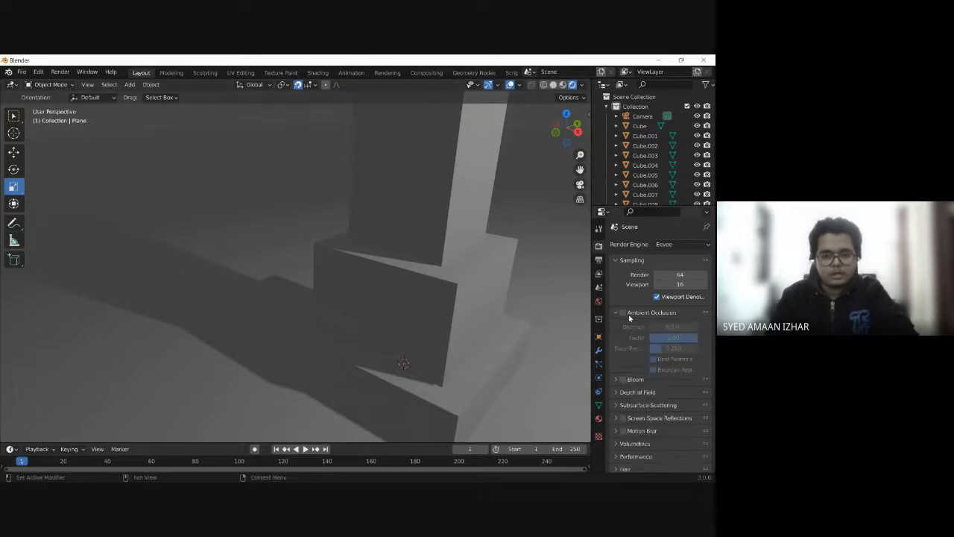
pyautogui.click(619, 316)
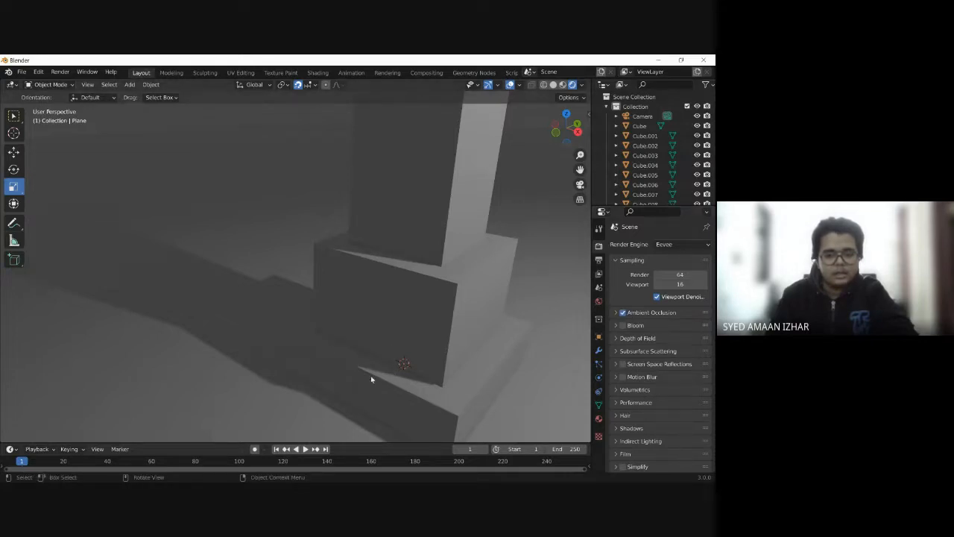
# Step: Set the Ambient Occlusion distance to 2 m and its factor to 2.00
pyautogui.moveTo(407, 370); pyautogui.dragTo(344, 332, button='middle')
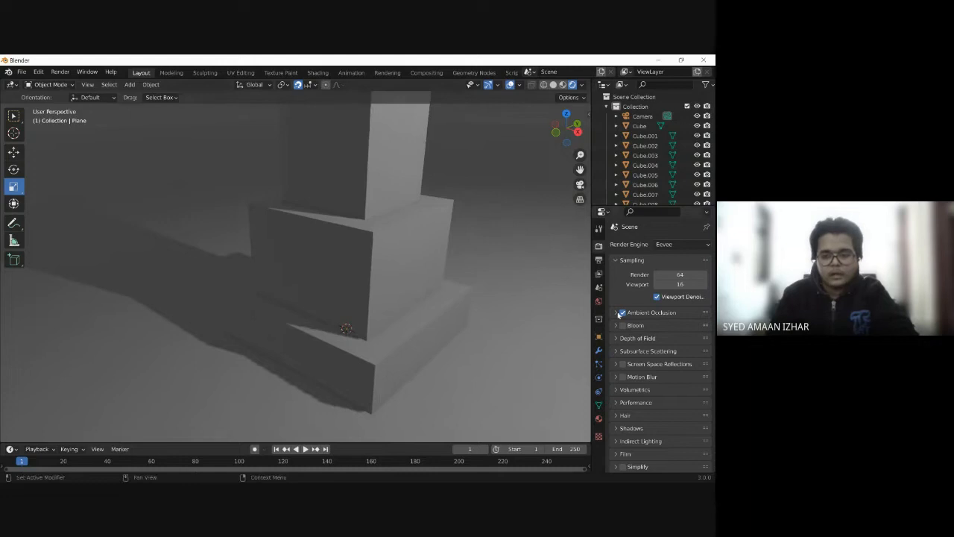
pyautogui.click(617, 312)
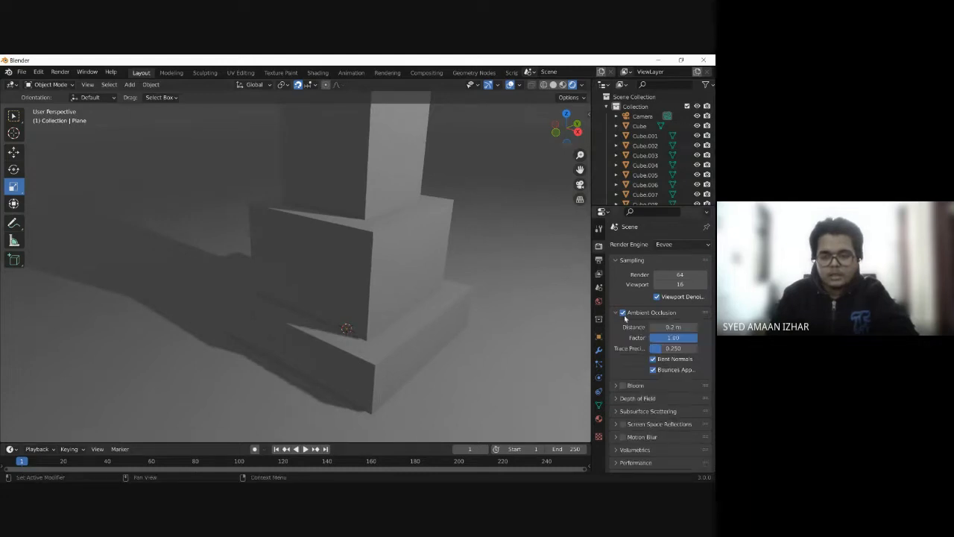
pyautogui.click(669, 327)
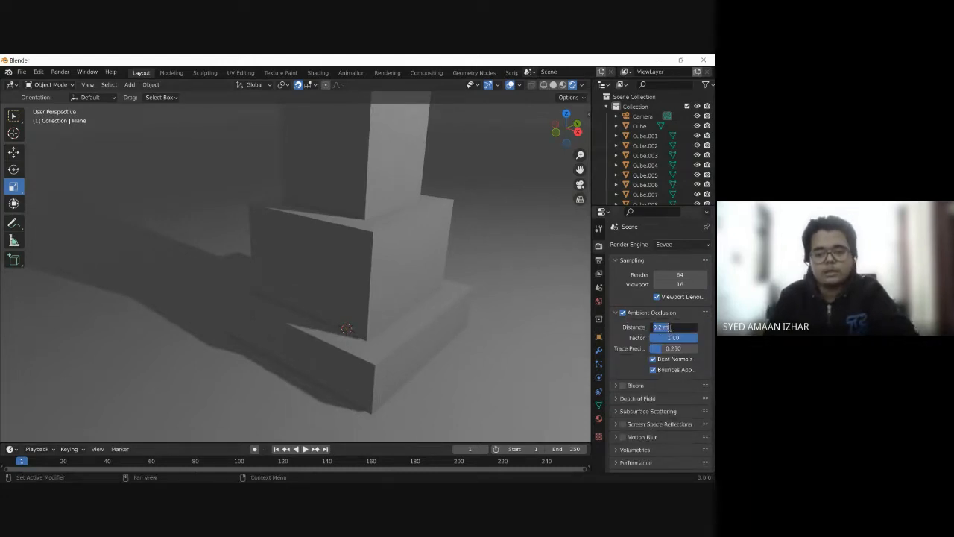
pyautogui.write('2')
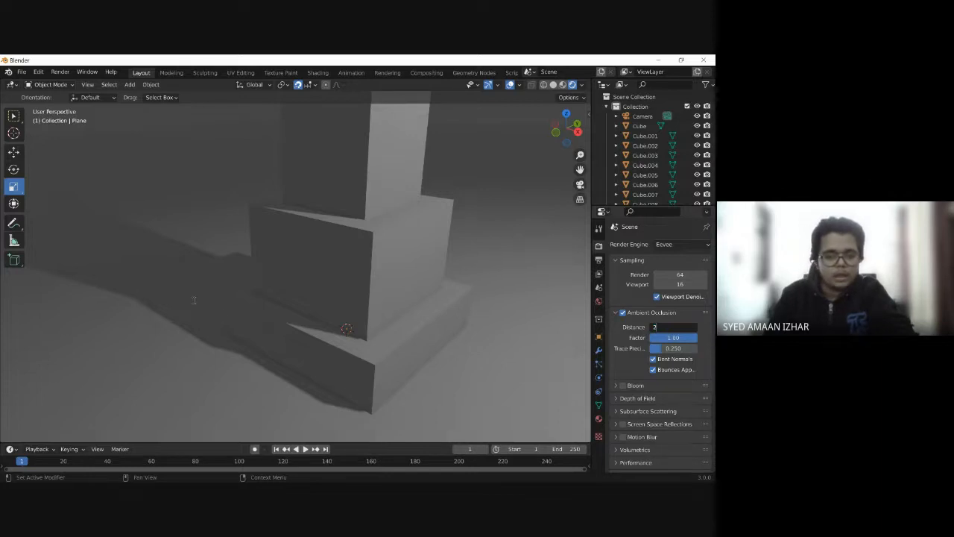
pyautogui.press('Return')
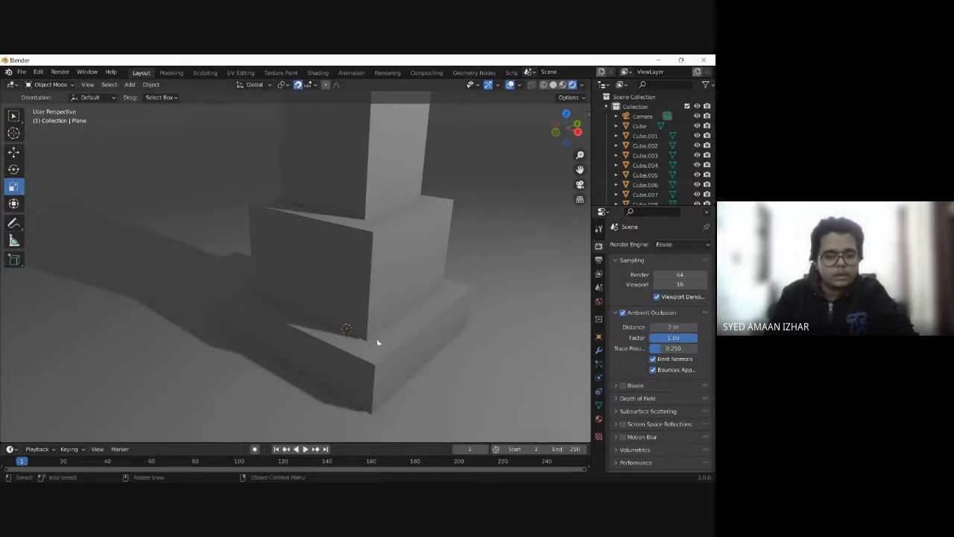
pyautogui.click(679, 339)
pyautogui.write('2')
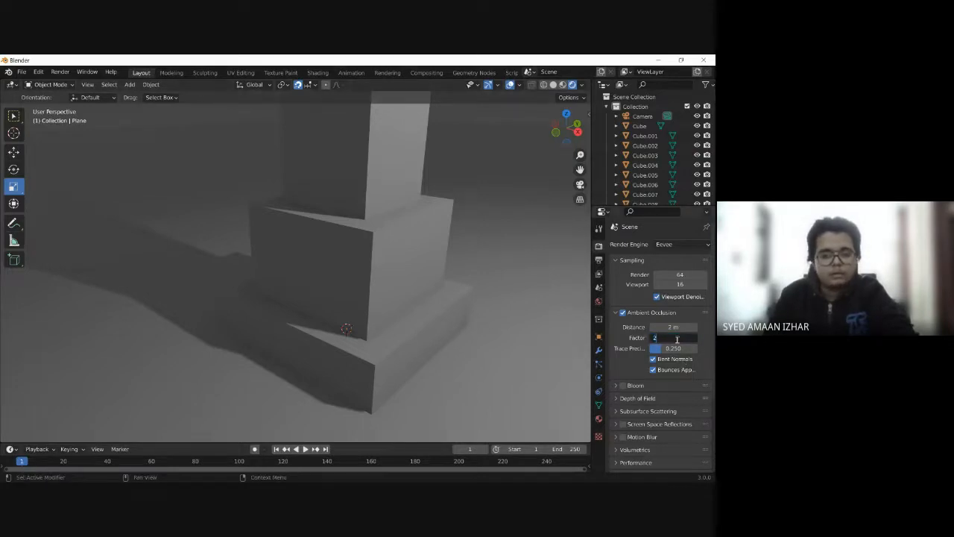
pyautogui.press('Return')
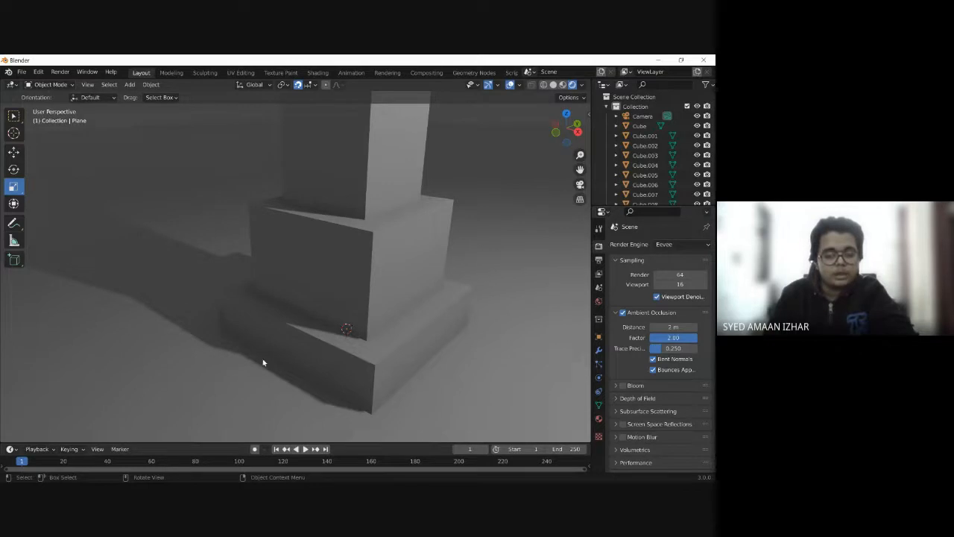
# Step: Turn off Scene World for the rendered viewport with the whole pillar in view, and choose the last preset environment, the sunset one, for lighting
pyautogui.scroll(-4, 319, 287)
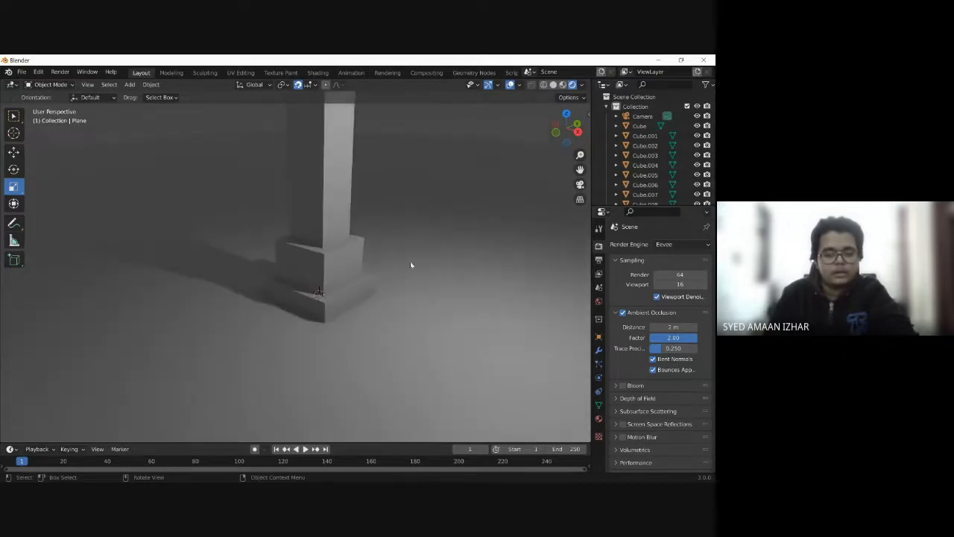
pyautogui.scroll(-2, 400, 250)
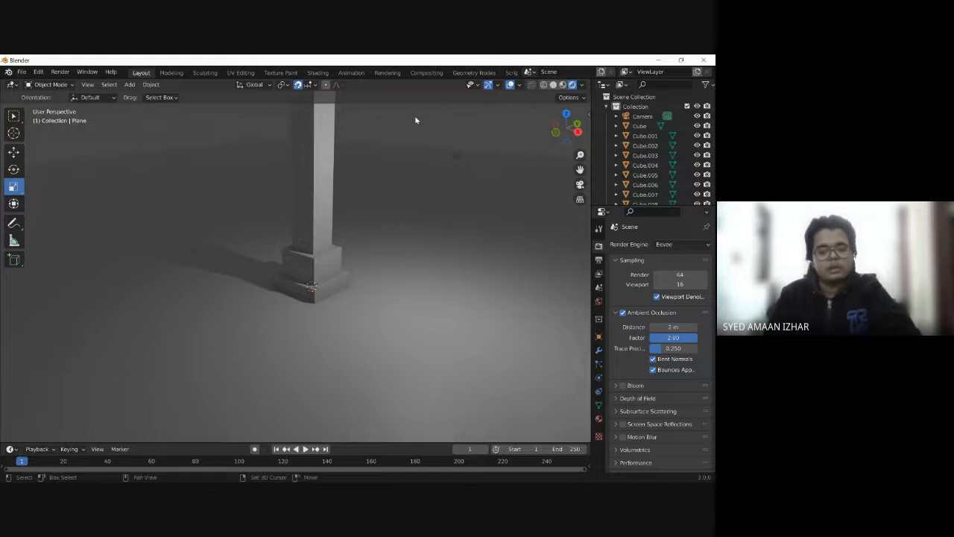
pyautogui.moveTo(415, 117); pyautogui.dragTo(304, 149, button='middle')
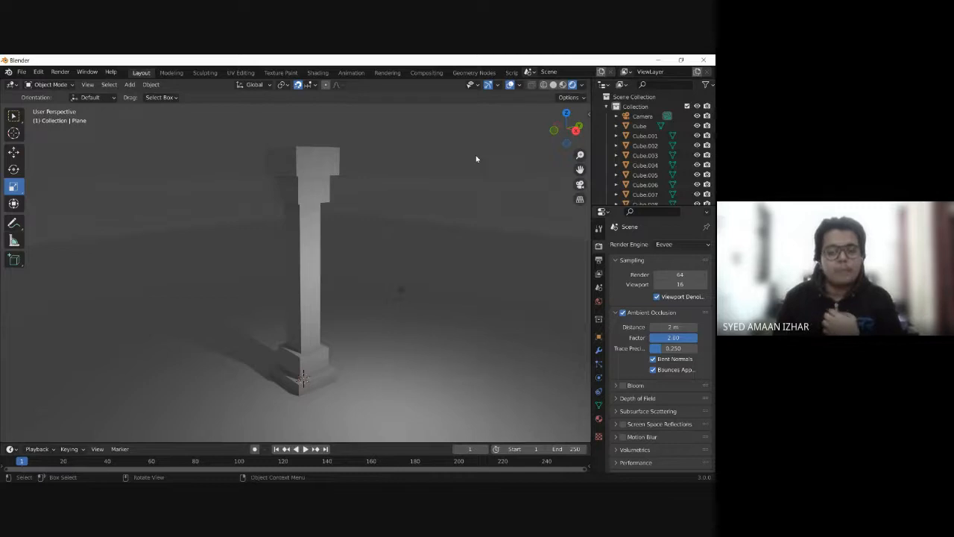
pyautogui.click(583, 86)
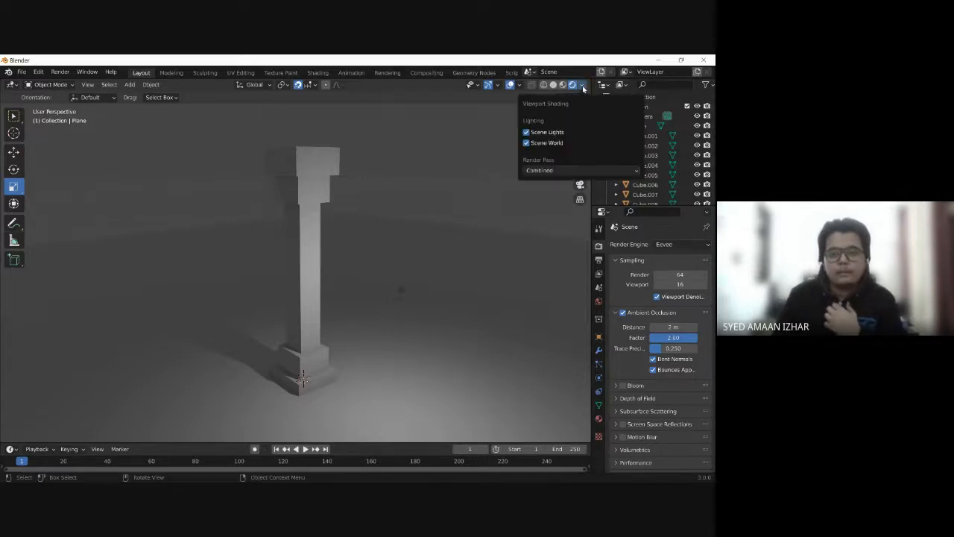
pyautogui.click(527, 143)
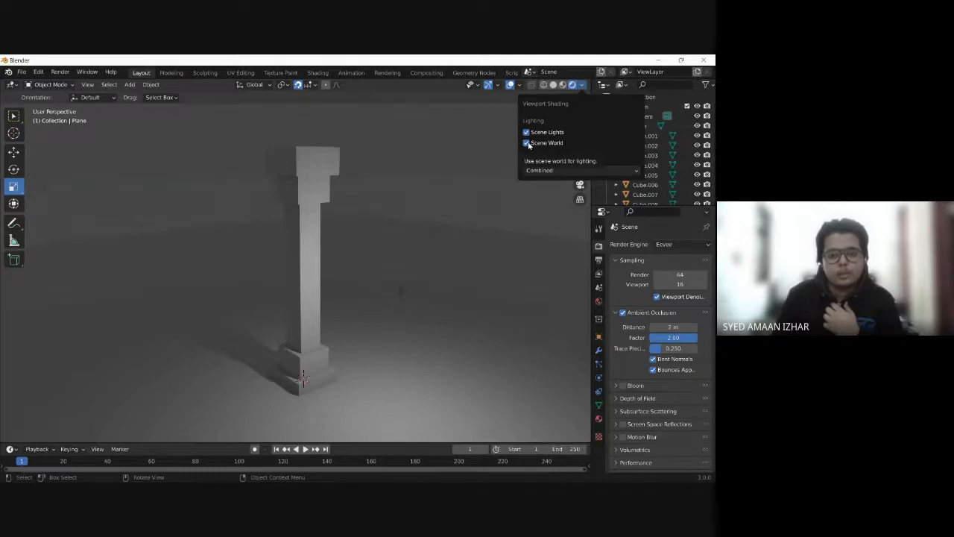
pyautogui.click(583, 86)
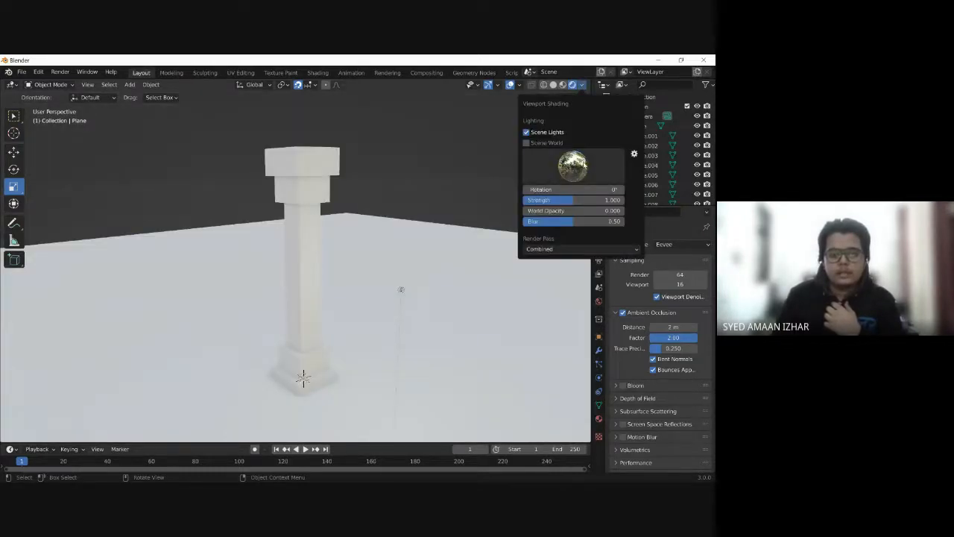
pyautogui.click(575, 171)
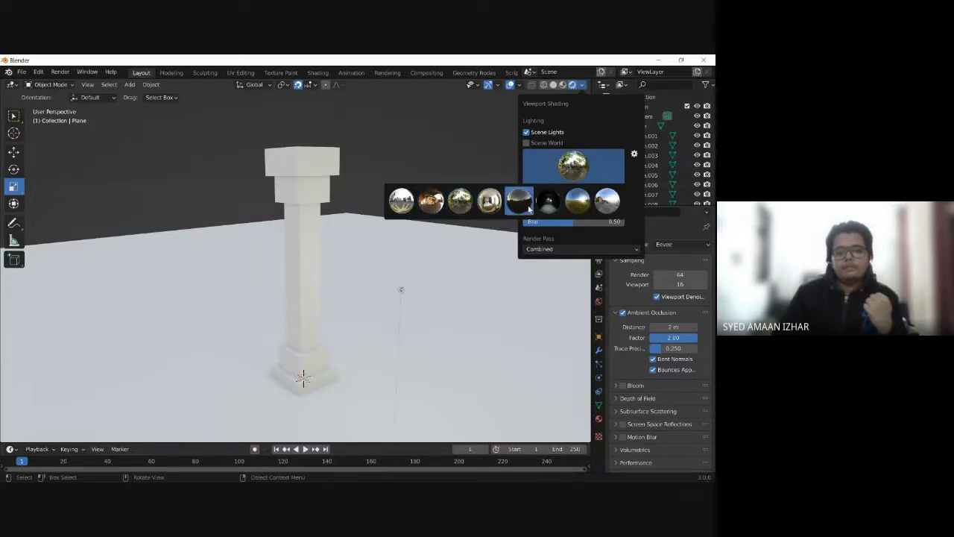
pyautogui.click(602, 202)
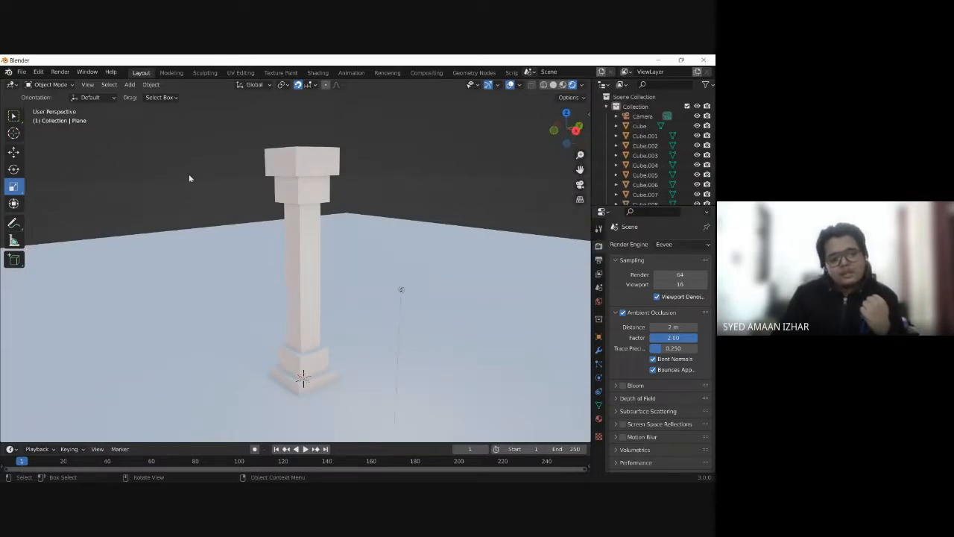
# Step: Set the World Opacity of the viewport environment to 1.000
pyautogui.click(582, 86)
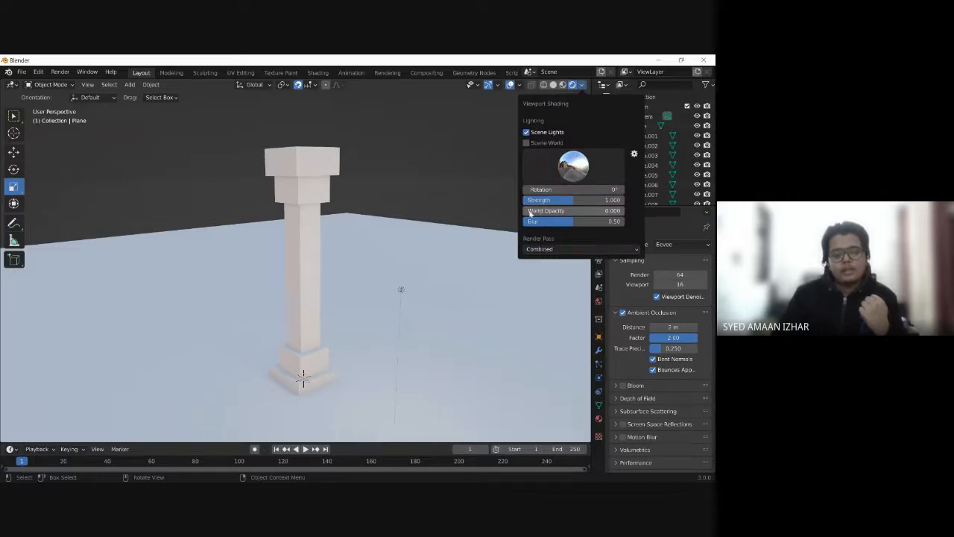
pyautogui.moveTo(530, 214); pyautogui.dragTo(644, 214)
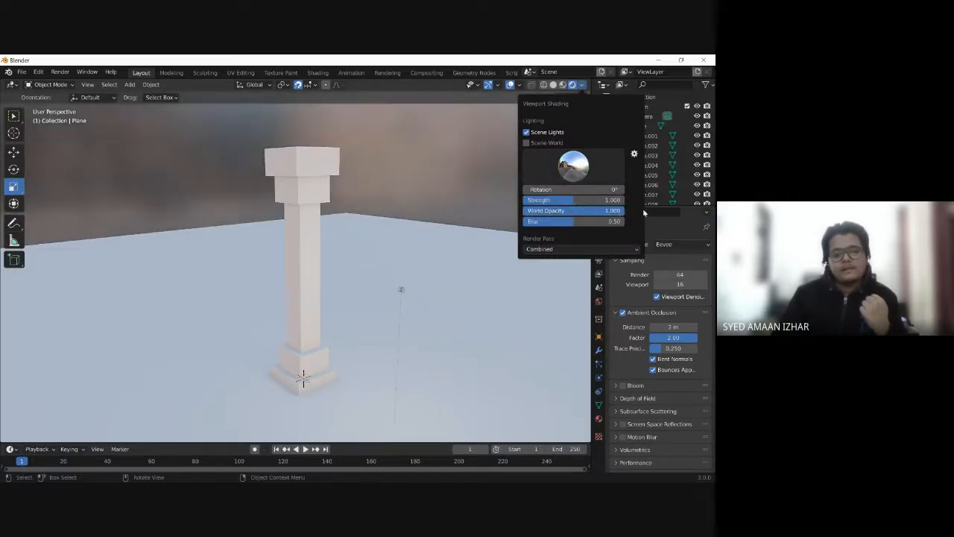
pyautogui.moveTo(409, 166)
pyautogui.mouseDown(button='middle')
pyautogui.moveTo(334, 145)
pyautogui.moveTo(301, 146)
pyautogui.moveTo(335, 145)
pyautogui.moveTo(399, 168)
pyautogui.mouseUp(button='middle')
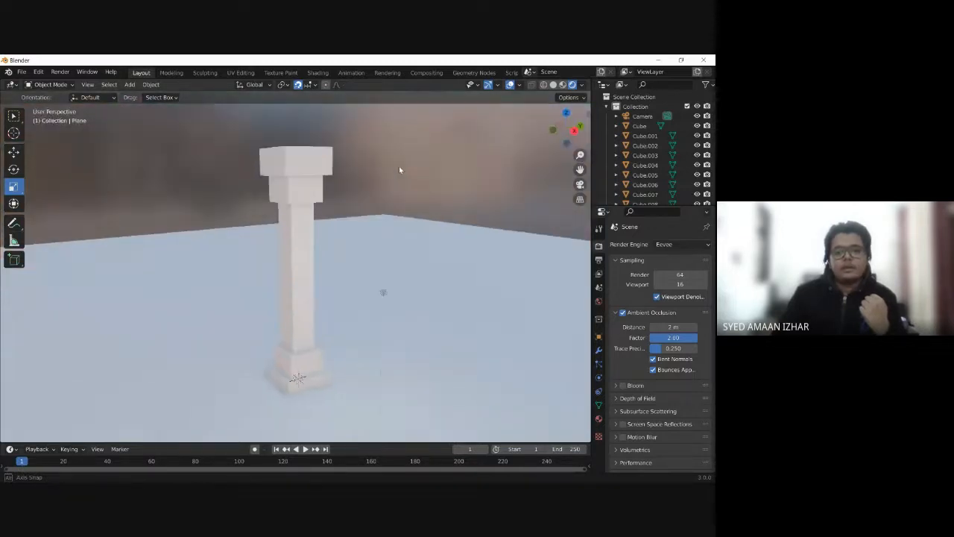
pyautogui.moveTo(448, 146); pyautogui.dragTo(387, 129, button='middle')
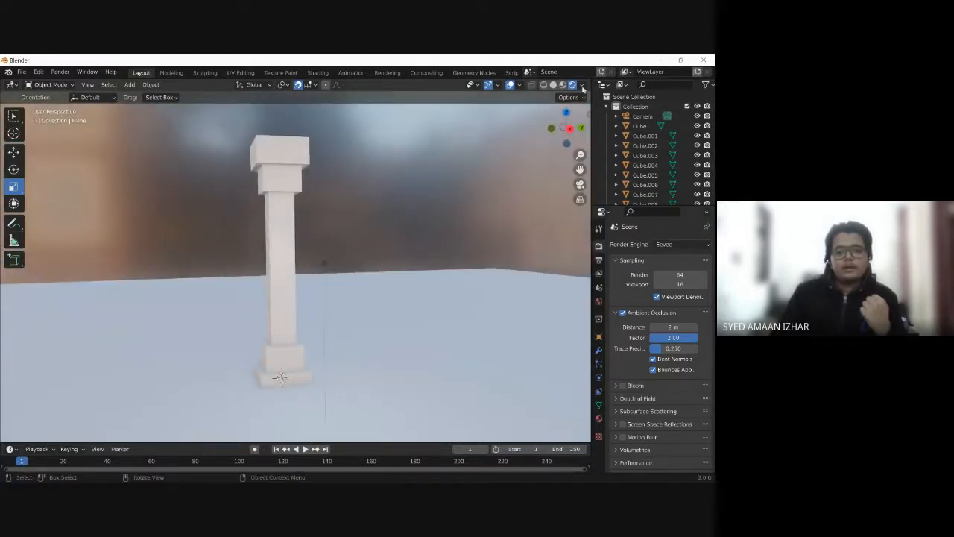
# Step: Check the environment's blur setting and examine the pillar against the backdrop from several sides
pyautogui.click(582, 86)
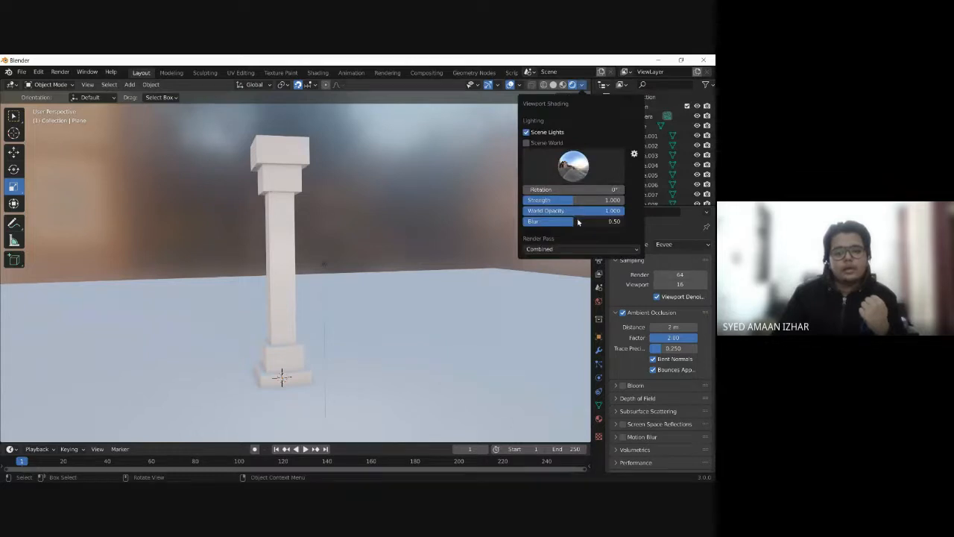
pyautogui.moveTo(575, 221)
pyautogui.mouseDown()
pyautogui.moveTo(503, 231)
pyautogui.moveTo(574, 227)
pyautogui.mouseUp()
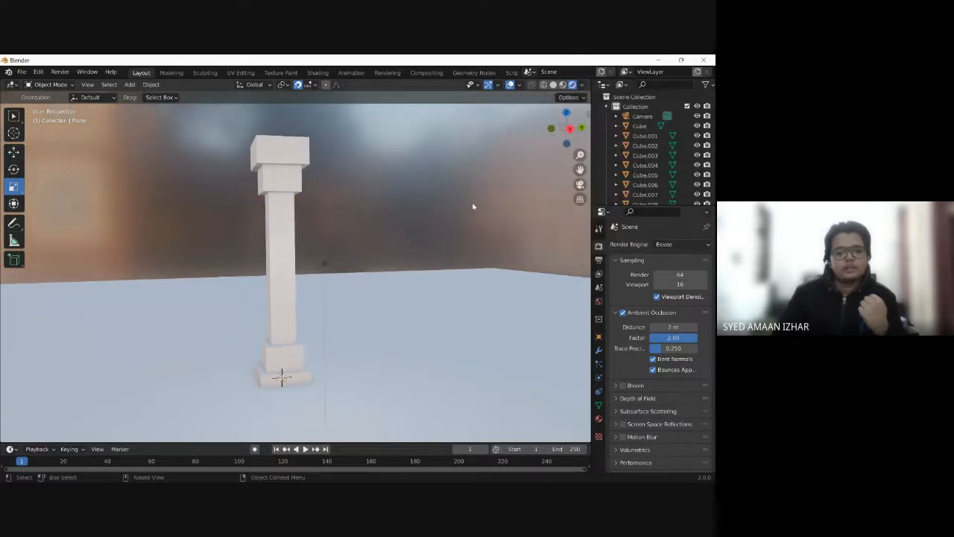
pyautogui.moveTo(412, 200); pyautogui.dragTo(321, 178, button='middle')
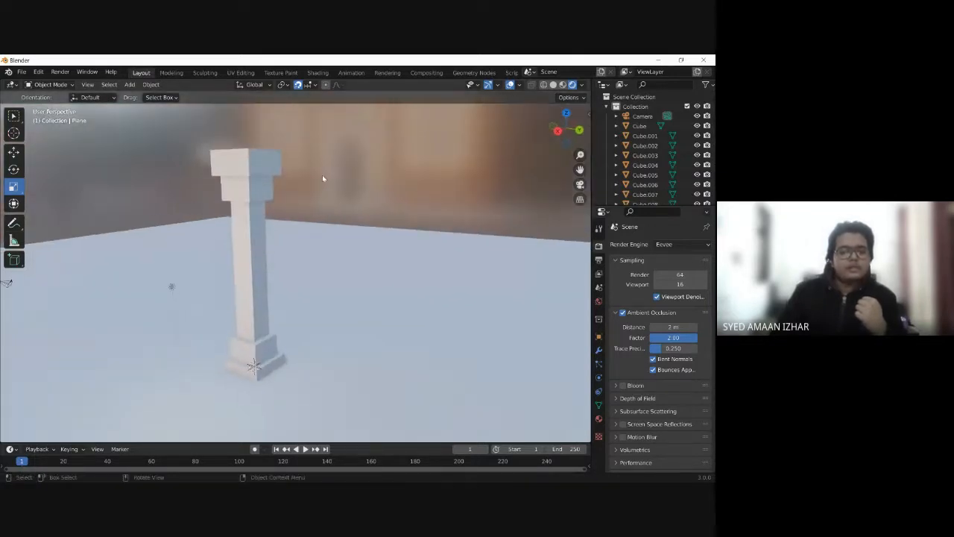
pyautogui.click(14, 152)
pyautogui.moveTo(375, 153); pyautogui.dragTo(213, 146, button='middle')
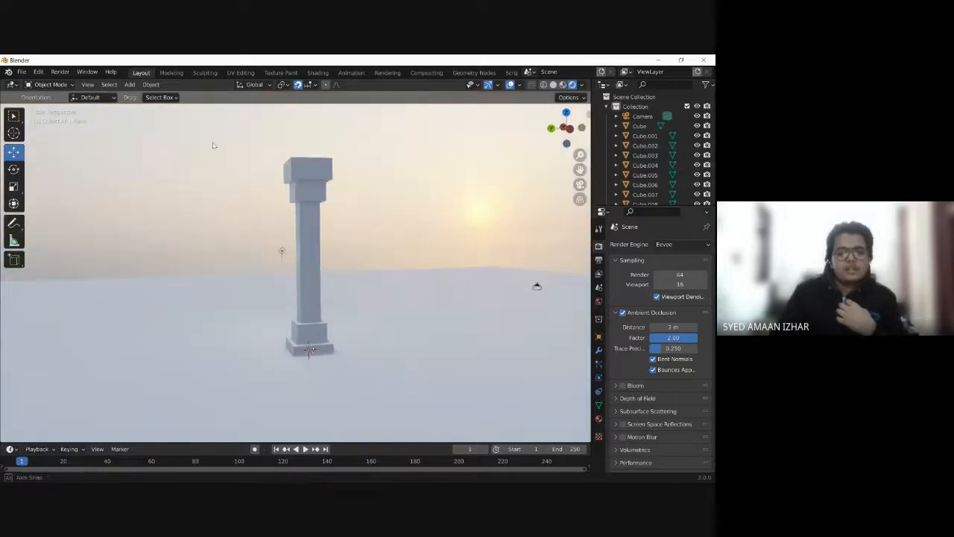
pyautogui.moveTo(391, 222); pyautogui.dragTo(419, 227, button='middle')
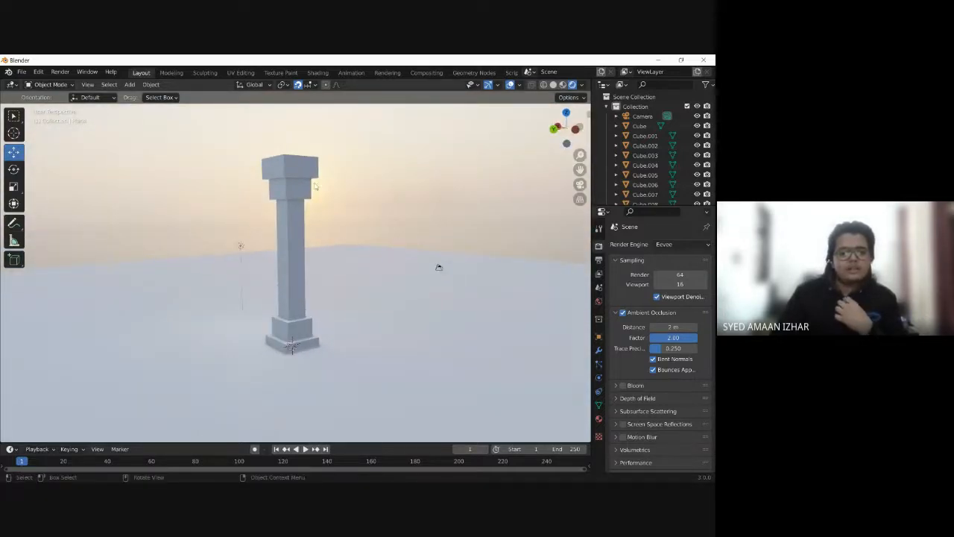
pyautogui.moveTo(373, 316); pyautogui.dragTo(382, 310, button='middle')
pyautogui.click(457, 350)
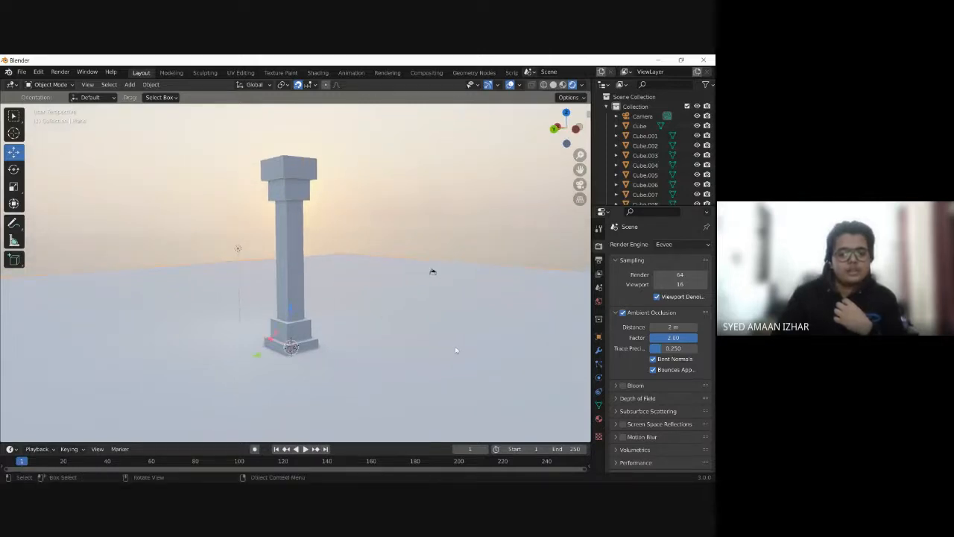
pyautogui.moveTo(383, 344); pyautogui.dragTo(408, 364)
pyautogui.moveTo(448, 399); pyautogui.dragTo(448, 399)
pyautogui.moveTo(375, 202); pyautogui.dragTo(396, 204, button='middle')
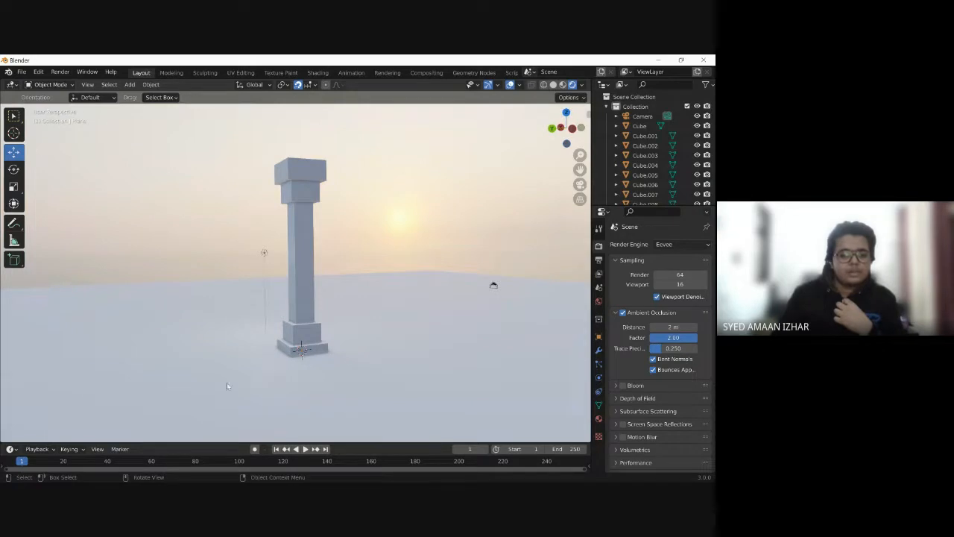
pyautogui.moveTo(358, 317)
pyautogui.mouseDown(button='middle')
pyautogui.moveTo(341, 310)
pyautogui.moveTo(355, 317)
pyautogui.mouseUp(button='middle')
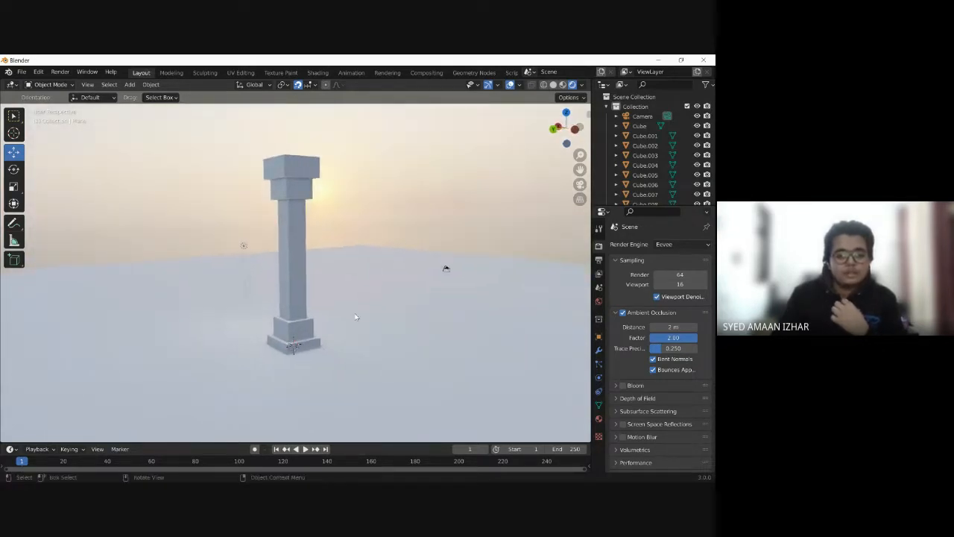
# Step: Change the point light beside the pillar to a Sun light
pyautogui.click(243, 245)
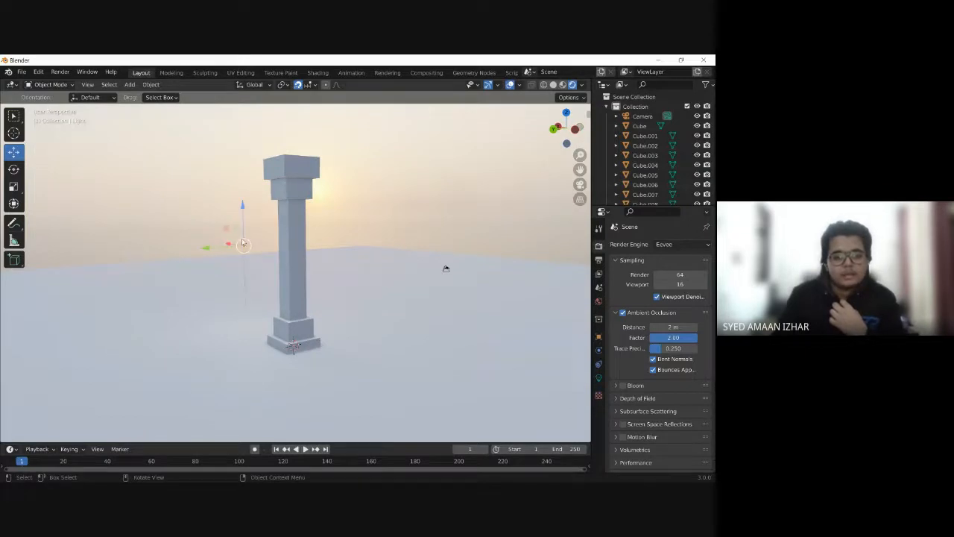
pyautogui.click(599, 379)
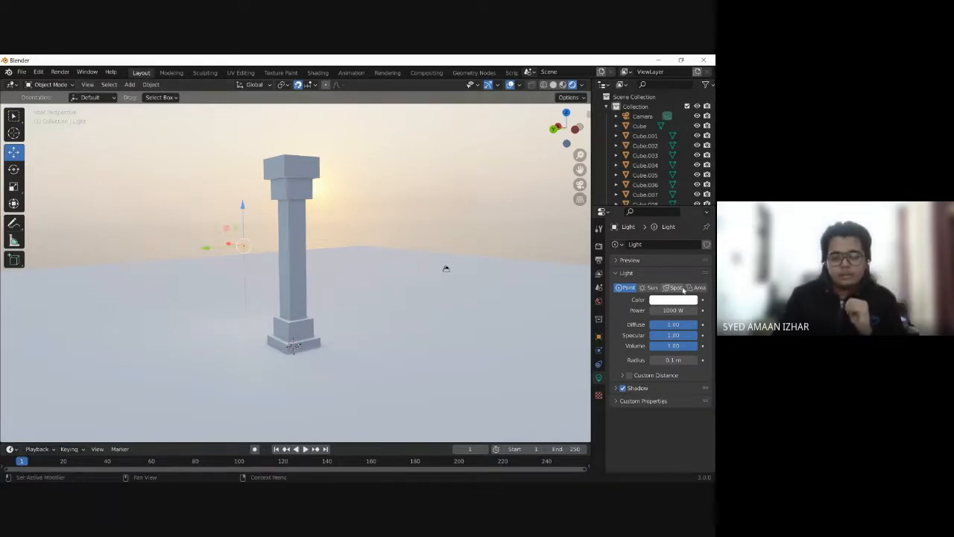
pyautogui.click(651, 288)
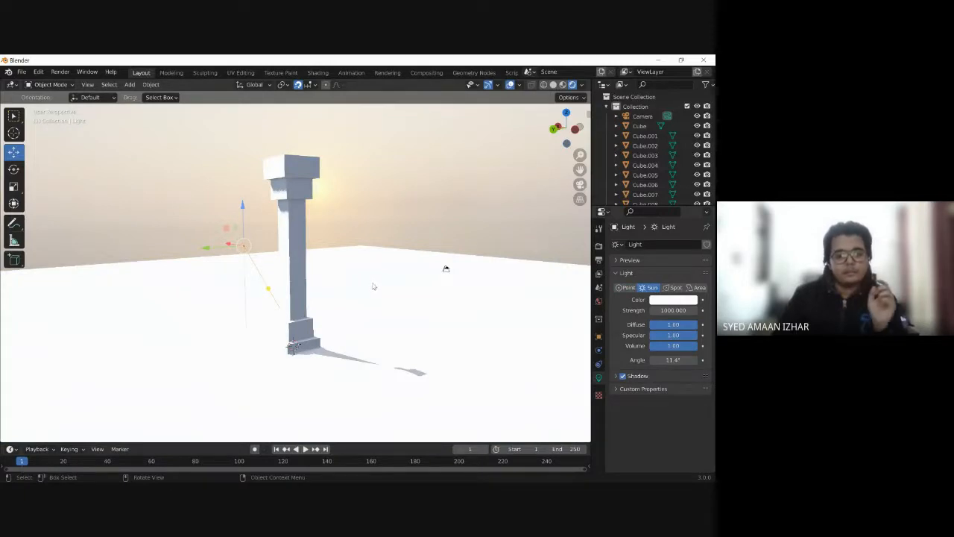
pyautogui.moveTo(395, 231); pyautogui.dragTo(404, 232, button='middle')
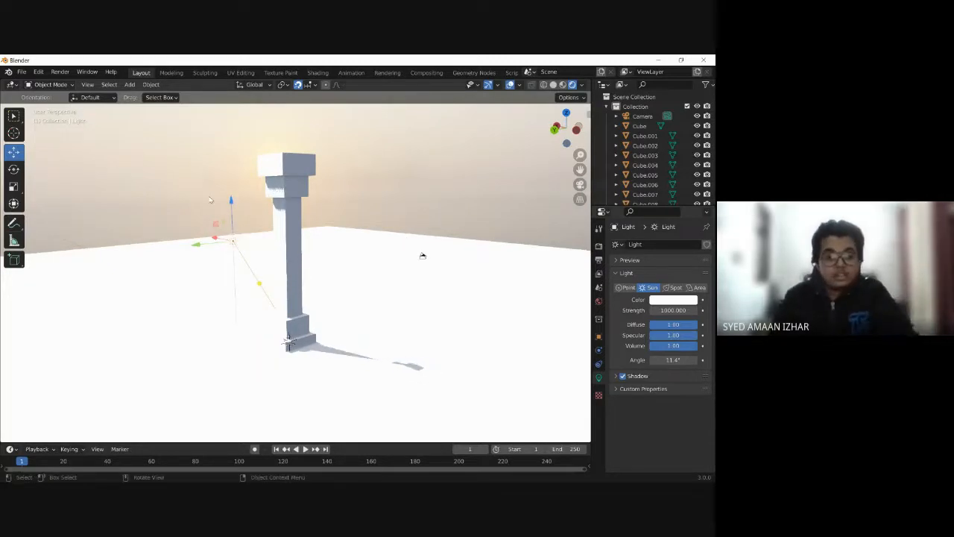
# Step: Set the sun light's strength to 2 and its angle to 2°
pyautogui.click(674, 310)
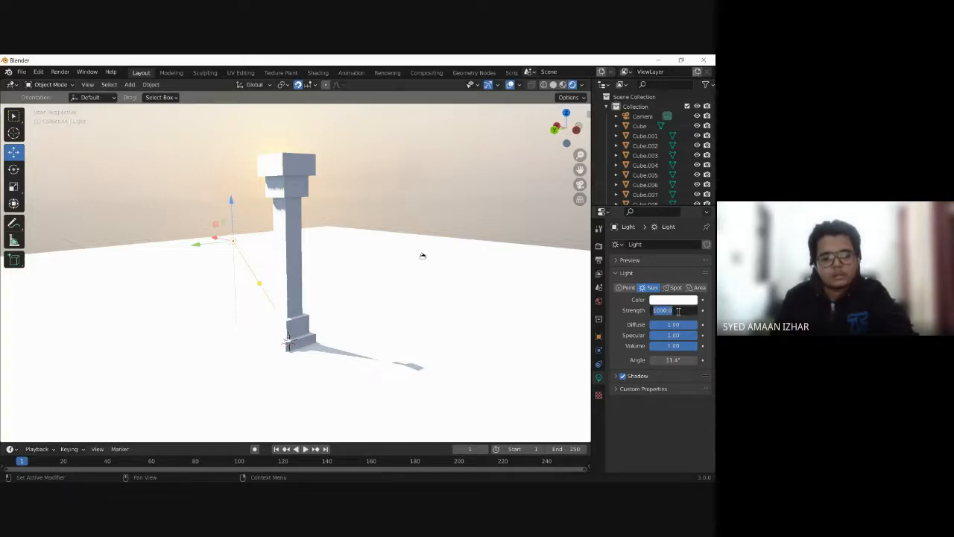
pyautogui.write('2')
pyautogui.press('Return')
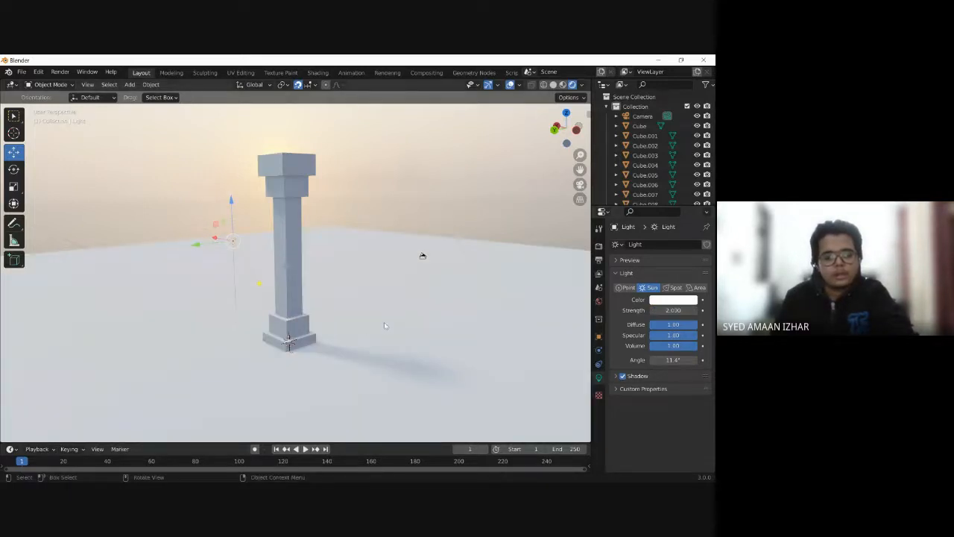
pyautogui.click(677, 361)
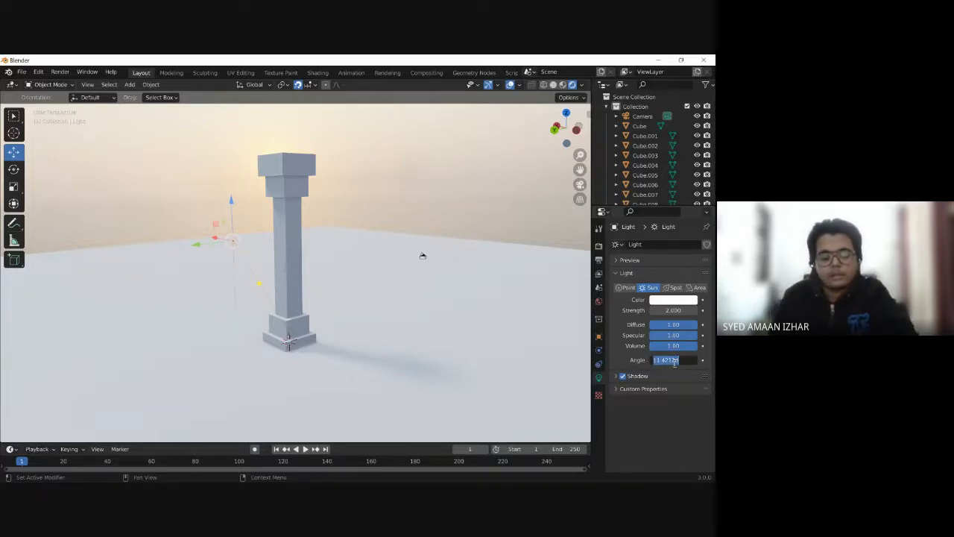
pyautogui.write('2')
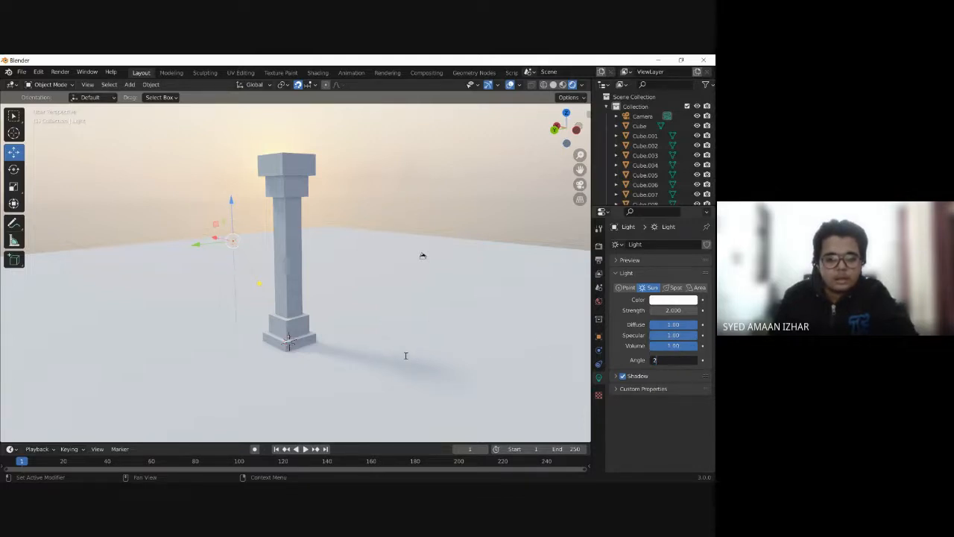
pyautogui.press('Return')
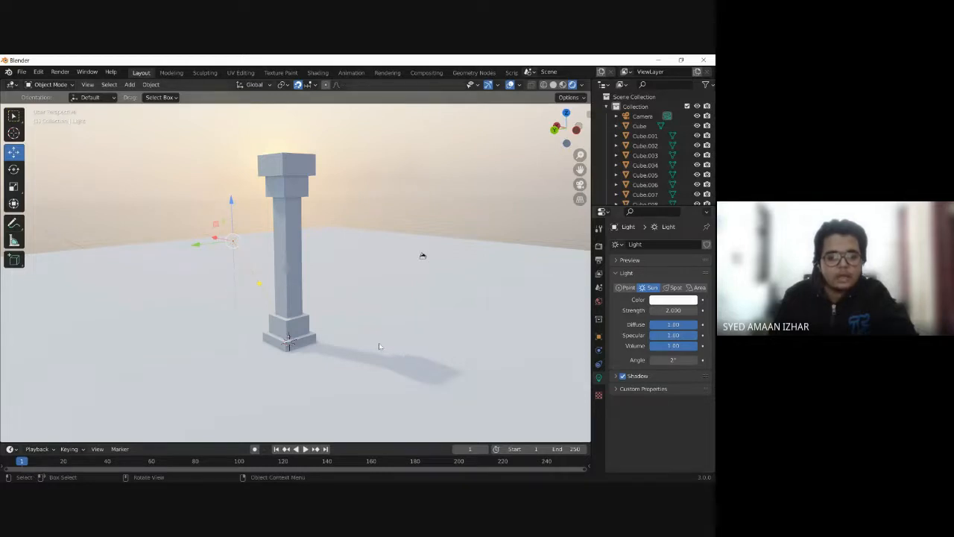
# Step: Rotate the sun light around the Z axis to swing the pillar's shadow in another direction
pyautogui.moveTo(379, 346); pyautogui.dragTo(362, 330, button='middle')
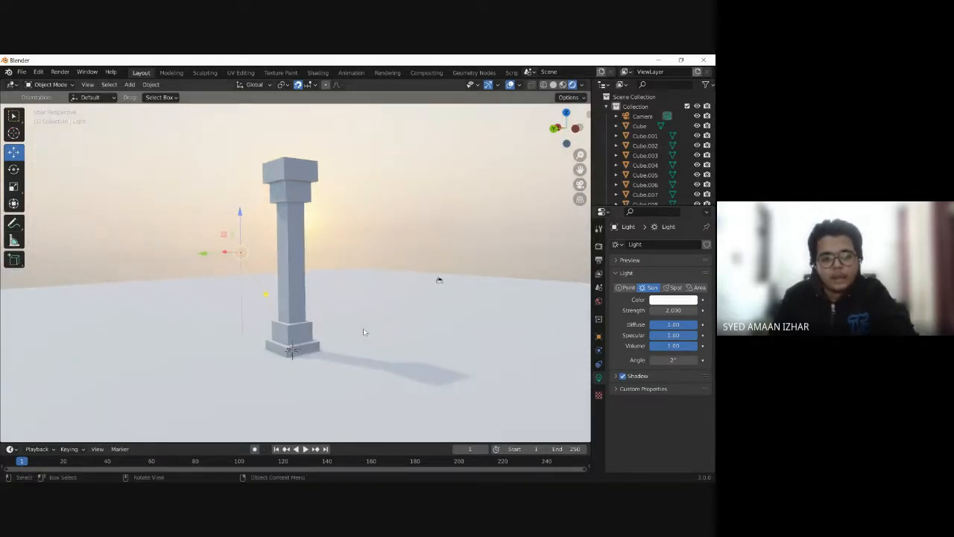
pyautogui.scroll(-2, 364, 330)
pyautogui.scroll(-2, 365, 325)
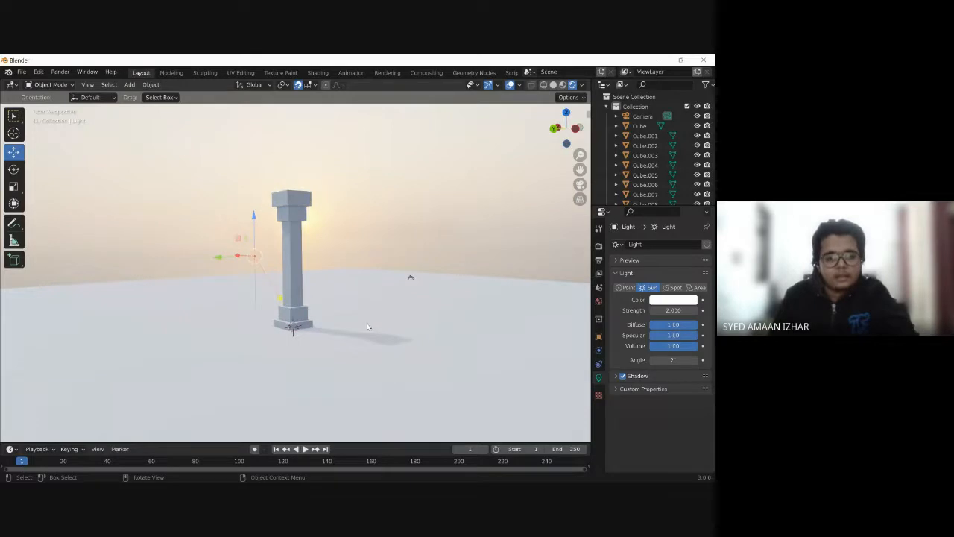
pyautogui.scroll(2, 367, 327)
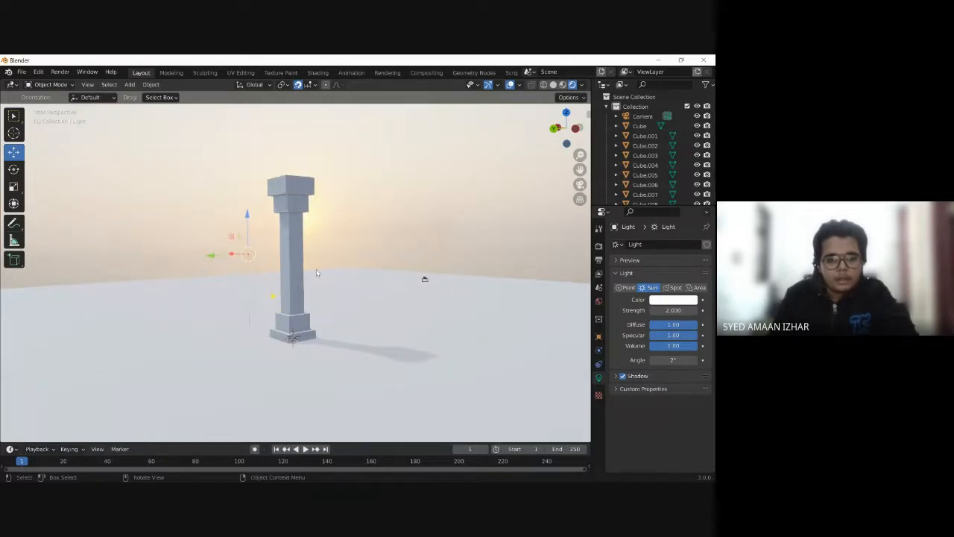
pyautogui.moveTo(317, 273); pyautogui.dragTo(342, 326, button='middle')
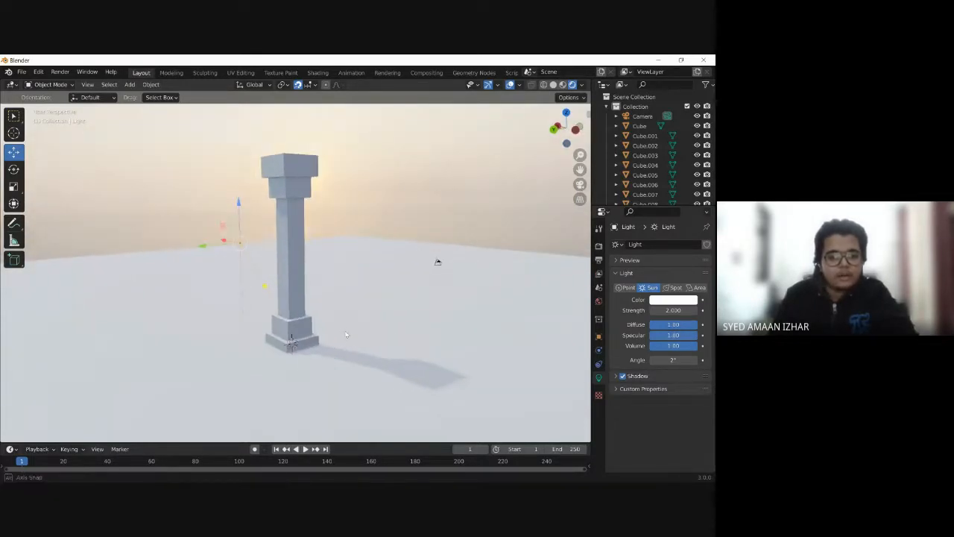
pyautogui.click(241, 247)
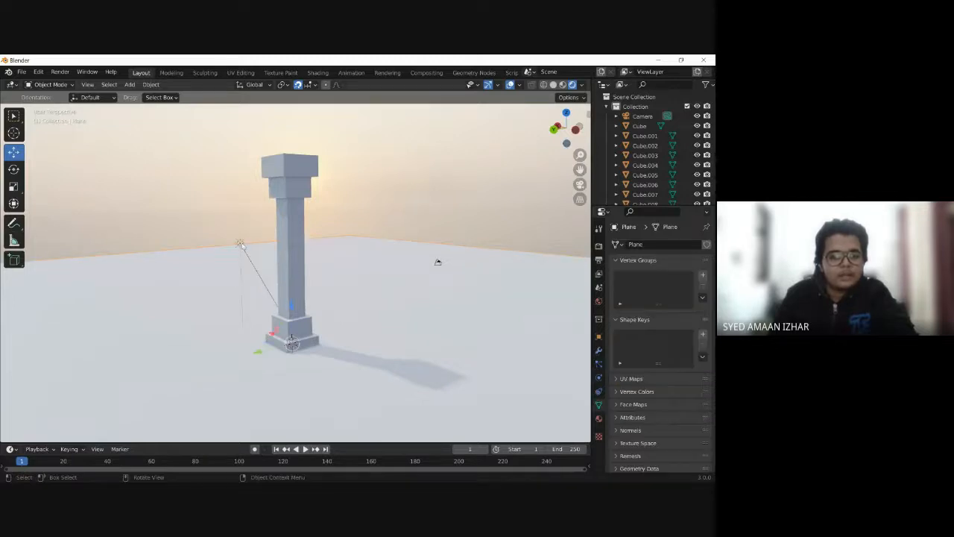
pyautogui.click(16, 170)
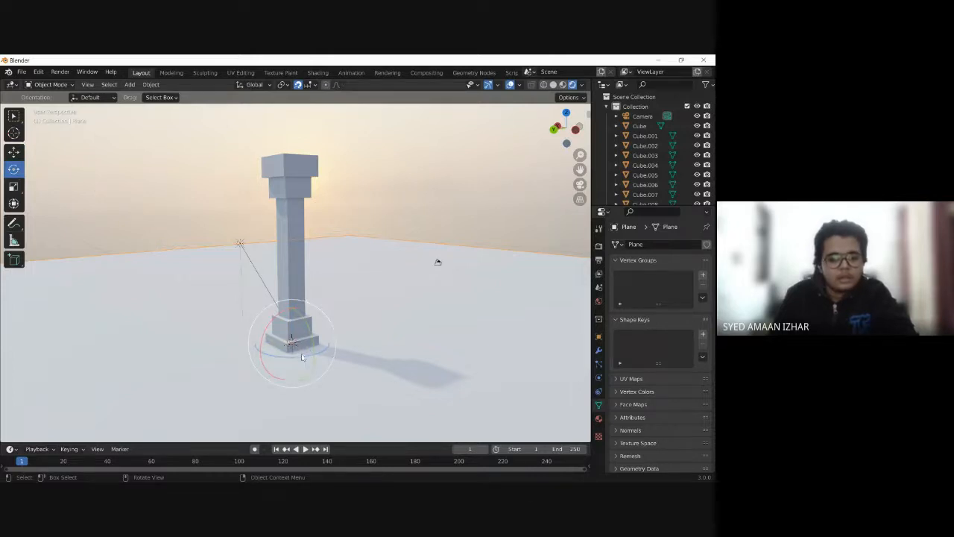
pyautogui.click(239, 245)
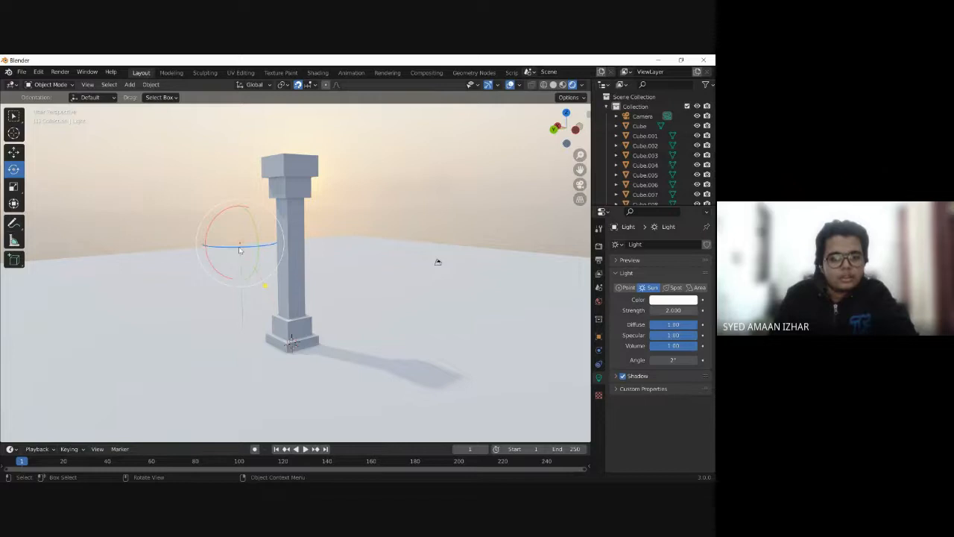
pyautogui.moveTo(239, 249); pyautogui.dragTo(124, 223)
# Step: Delete the large ground plane beneath the pillar
pyautogui.moveTo(379, 228); pyautogui.dragTo(313, 297, button='middle')
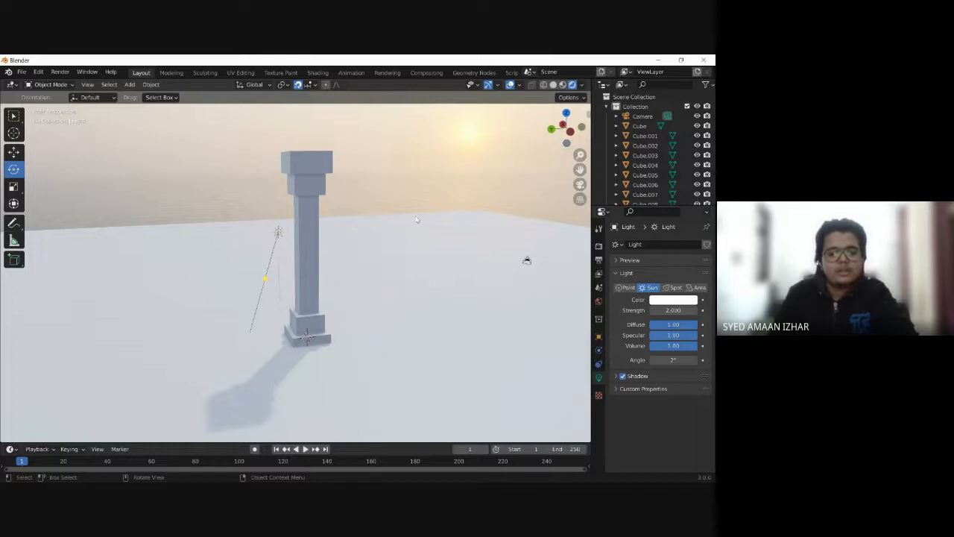
pyautogui.moveTo(396, 197); pyautogui.dragTo(208, 193, button='middle')
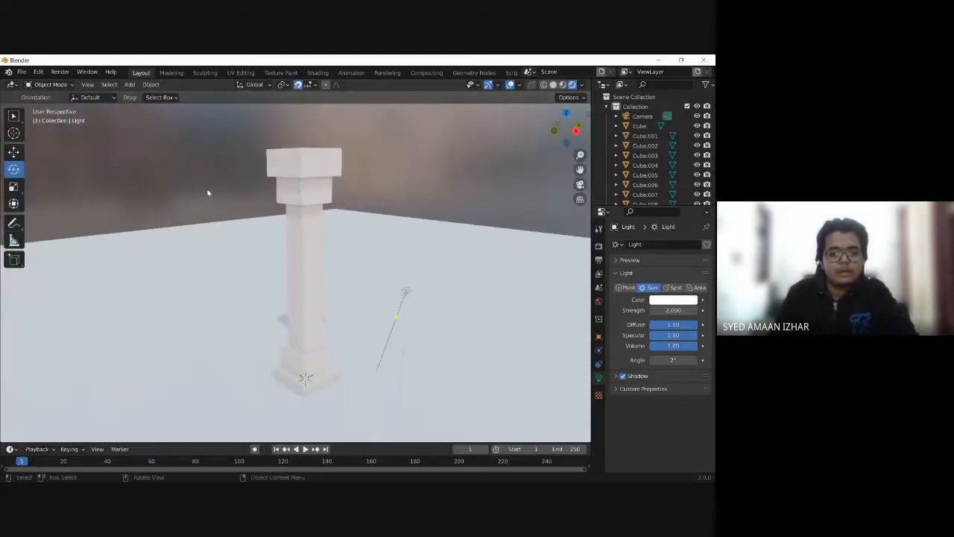
pyautogui.scroll(-2, 208, 193)
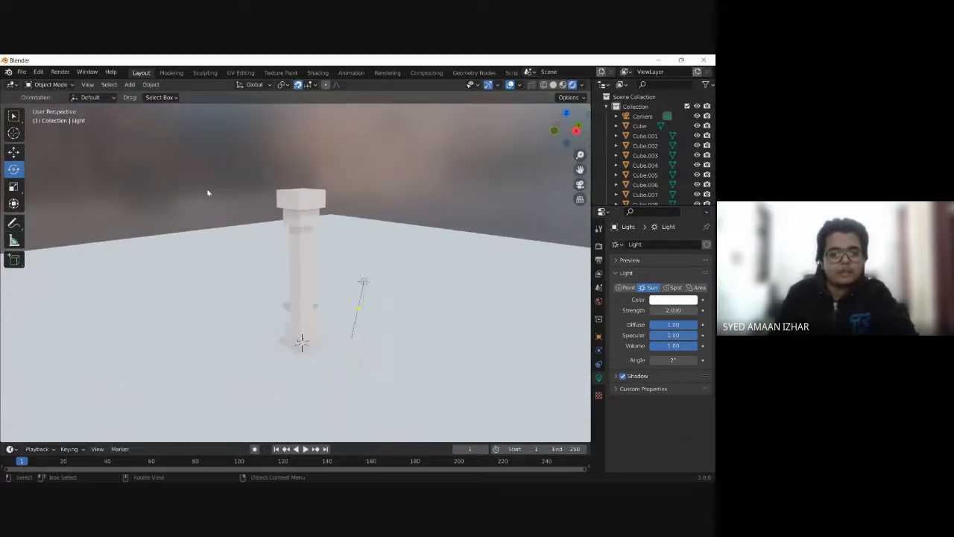
pyautogui.click(15, 152)
pyautogui.moveTo(319, 184); pyautogui.dragTo(274, 177, button='middle')
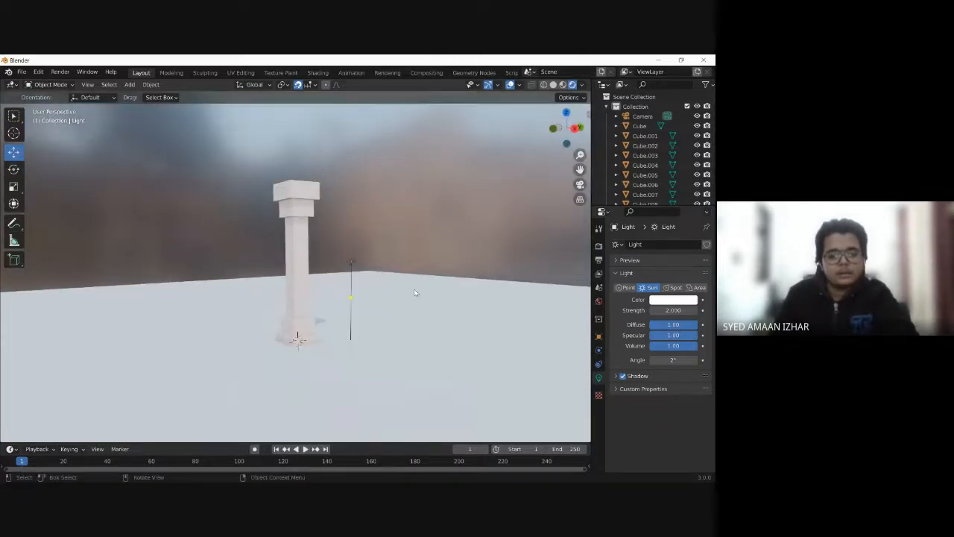
pyautogui.moveTo(416, 246); pyautogui.dragTo(306, 278, button='middle')
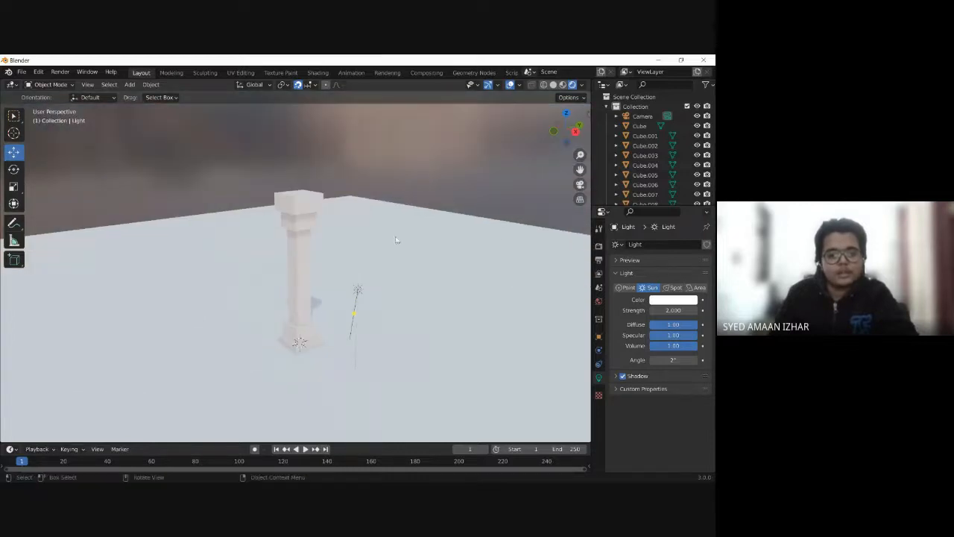
pyautogui.moveTo(396, 240); pyautogui.dragTo(399, 215, button='middle')
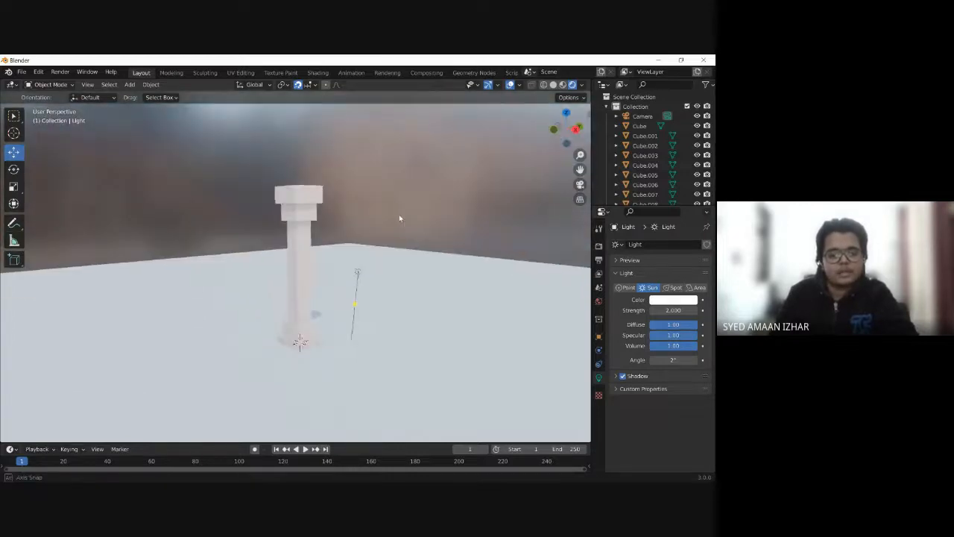
pyautogui.click(409, 275)
pyautogui.rightClick(408, 275)
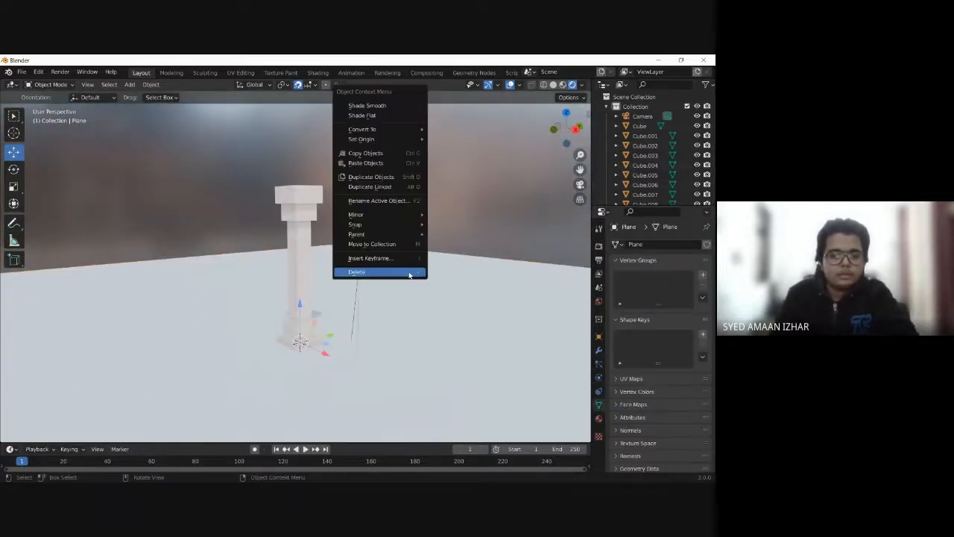
pyautogui.rightClick(454, 287)
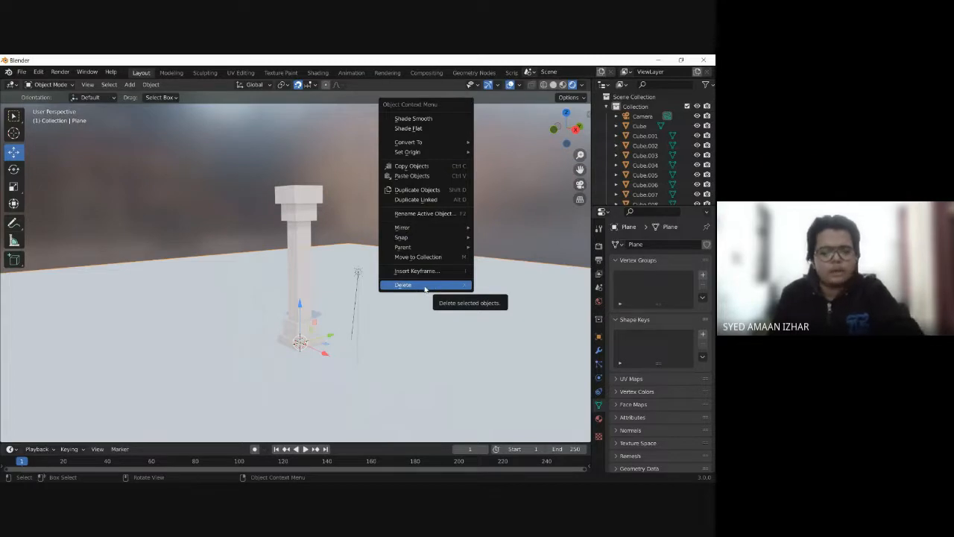
pyautogui.click(422, 287)
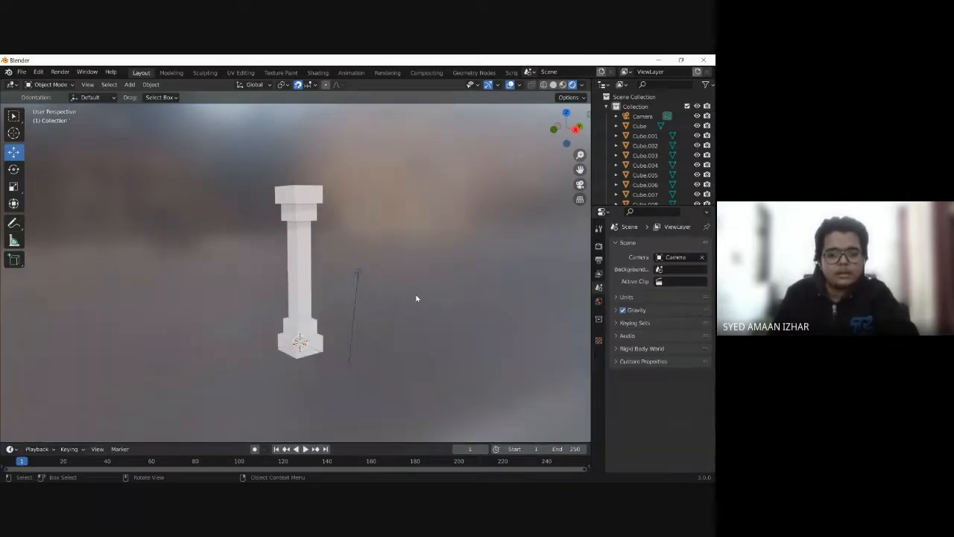
# Step: Move the sun light farther away from the pillar along the X axis
pyautogui.scroll(5, 433, 288)
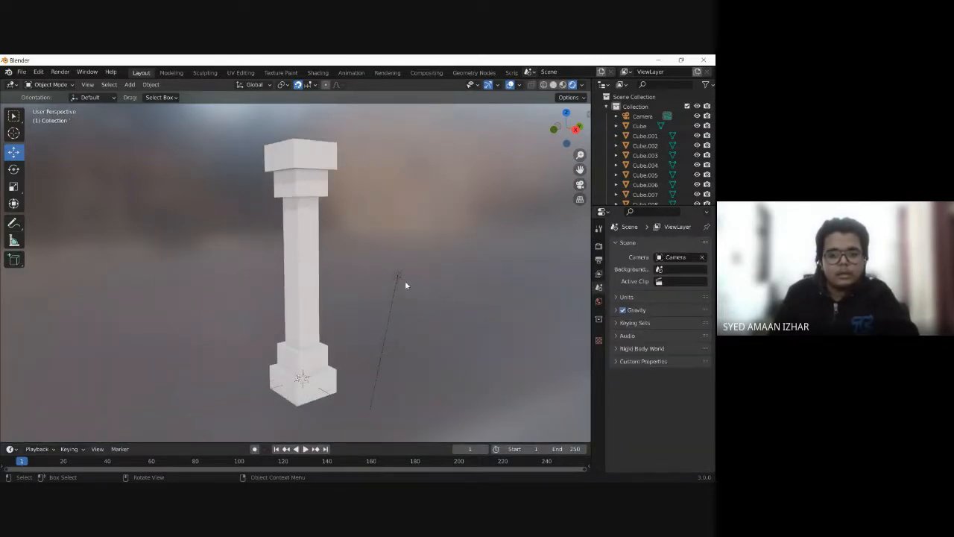
pyautogui.click(399, 277)
pyautogui.scroll(-3, 422, 287)
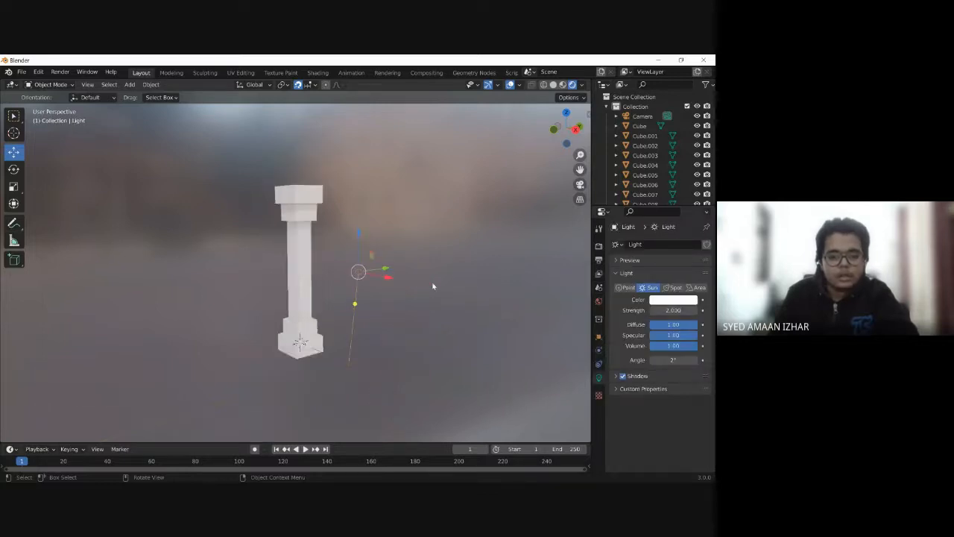
pyautogui.press('g')
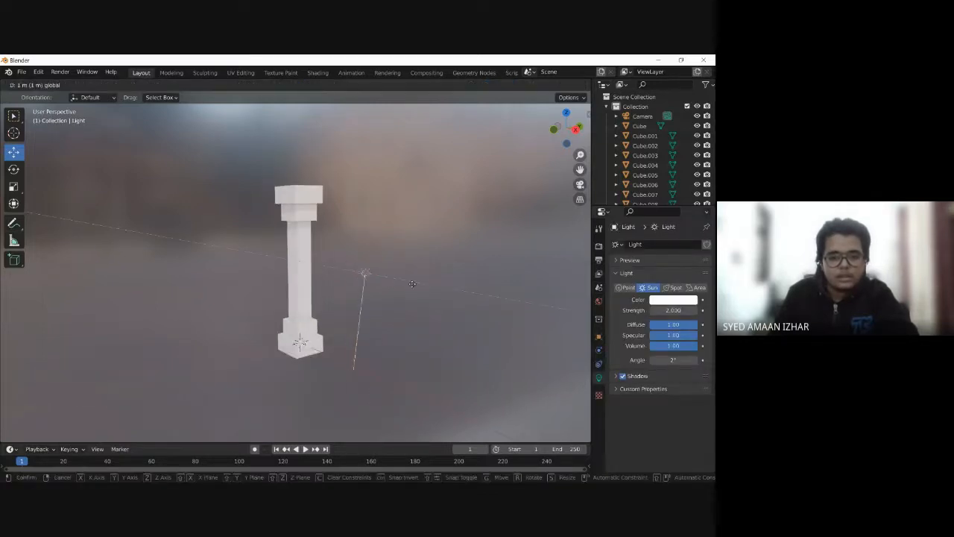
pyautogui.click(571, 310)
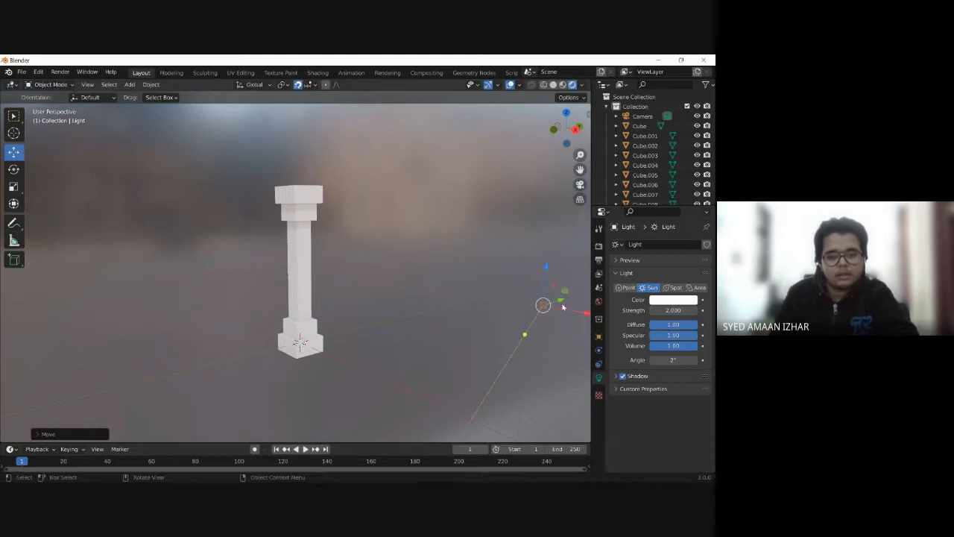
pyautogui.press('g')
pyautogui.click(22, 316)
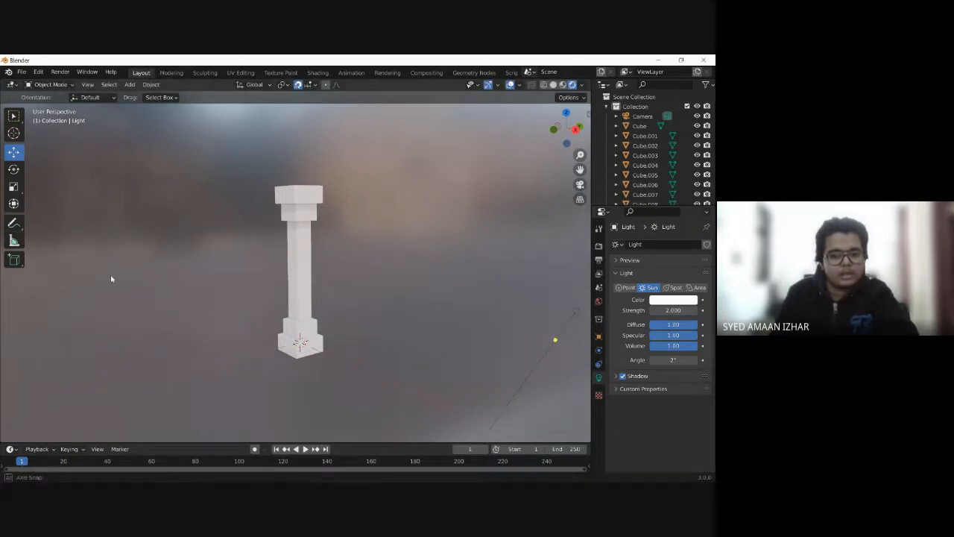
# Step: Select the camera near the pillar and move it to a new position
pyautogui.moveTo(110, 275); pyautogui.dragTo(16, 290, button='middle')
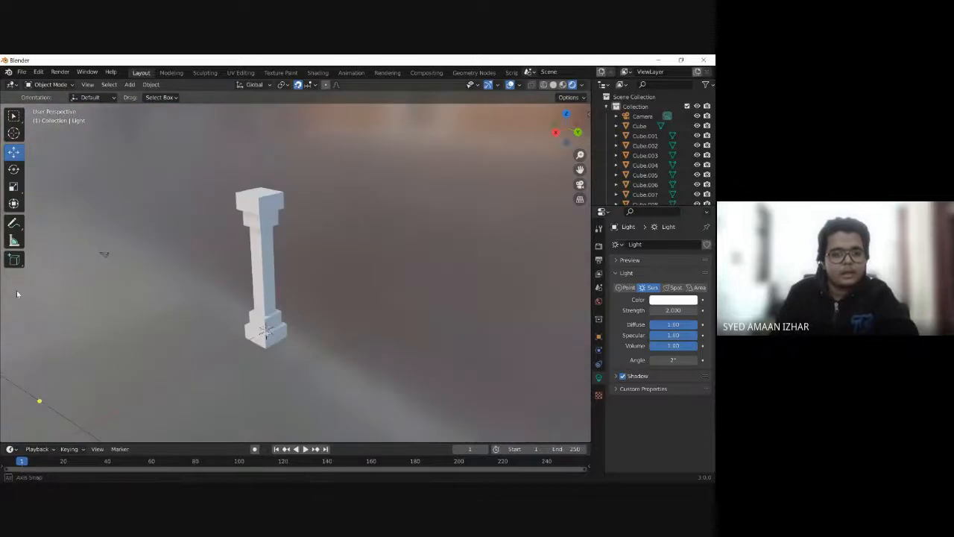
pyautogui.click(105, 254)
pyautogui.moveTo(114, 262); pyautogui.dragTo(91, 249)
pyautogui.click(180, 239)
pyautogui.moveTo(339, 255); pyautogui.dragTo(405, 247, button='middle')
pyautogui.scroll(2, 408, 236)
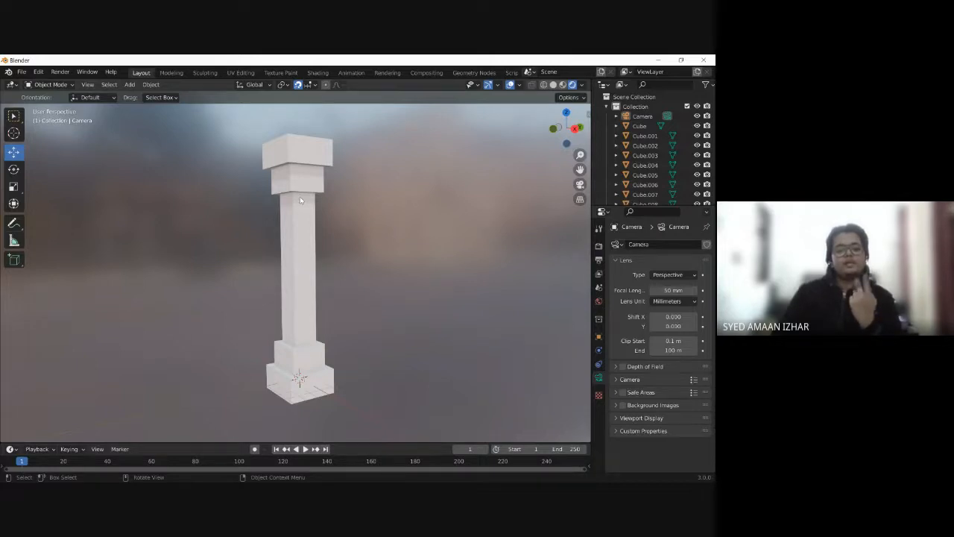
# Step: Give the pillar's top block its own copy of the shared material and name it white
pyautogui.moveTo(397, 188); pyautogui.dragTo(397, 199, button='middle')
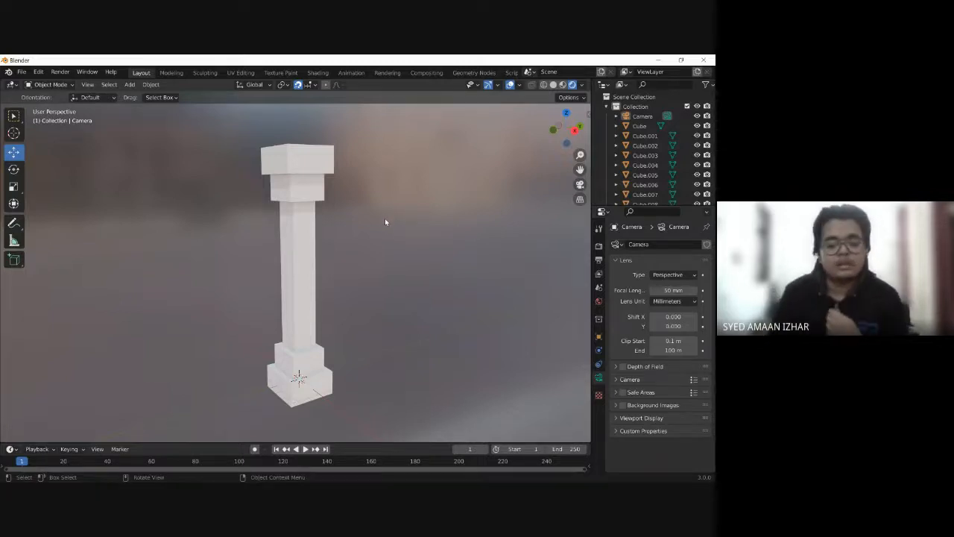
pyautogui.scroll(-1, 381, 224)
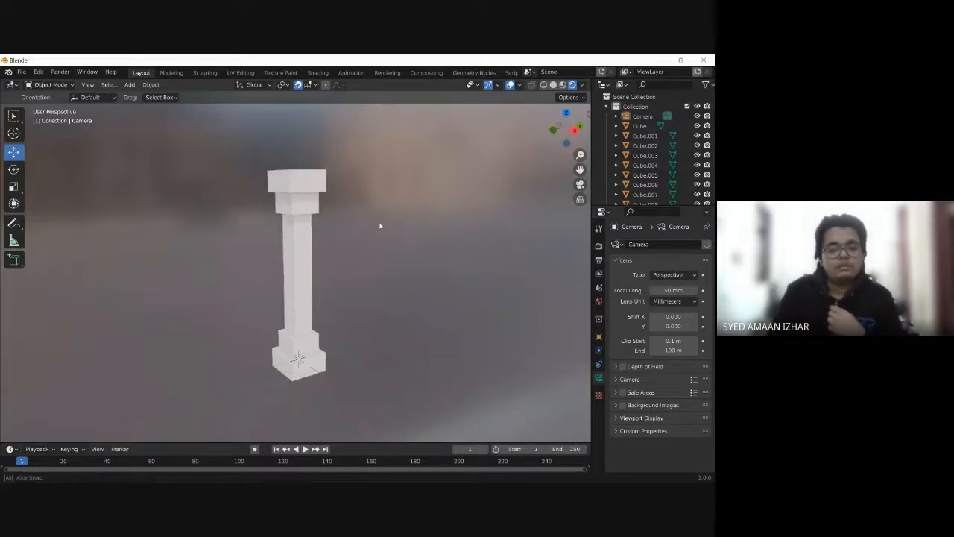
pyautogui.moveTo(381, 224); pyautogui.dragTo(382, 221, button='middle')
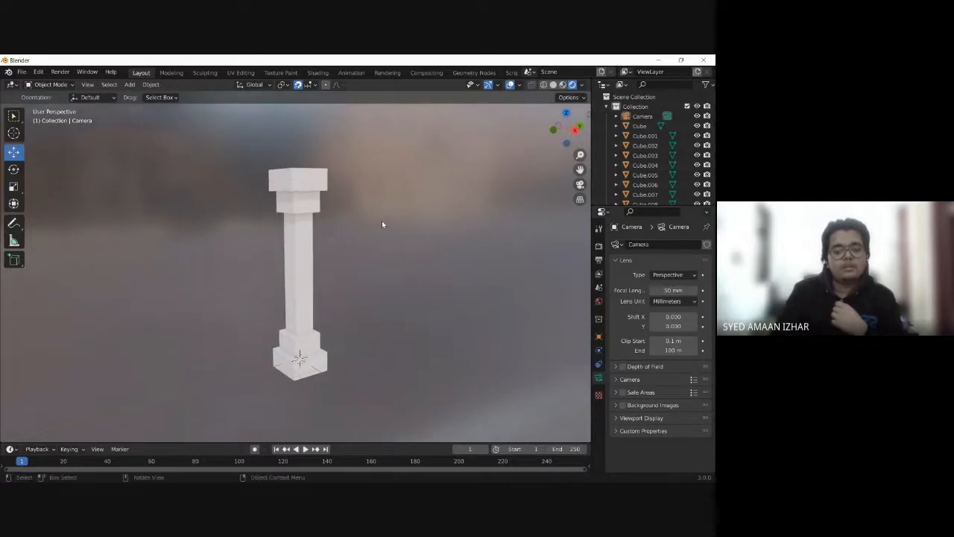
pyautogui.scroll(1, 382, 220)
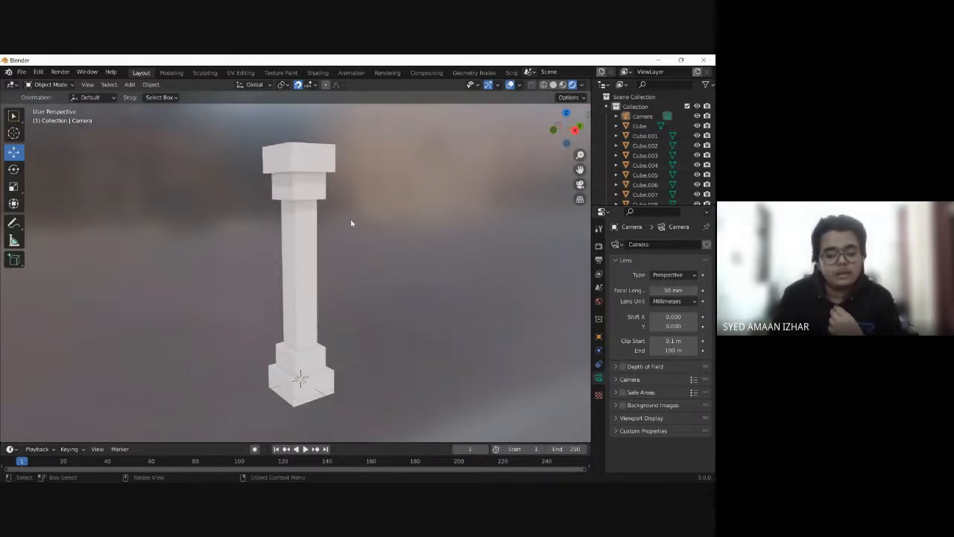
pyautogui.click(316, 155)
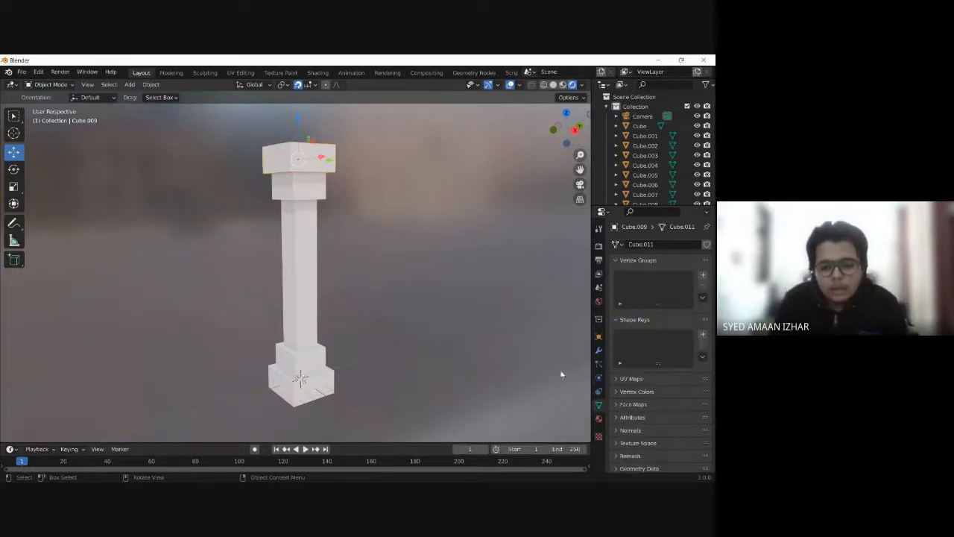
pyautogui.click(599, 420)
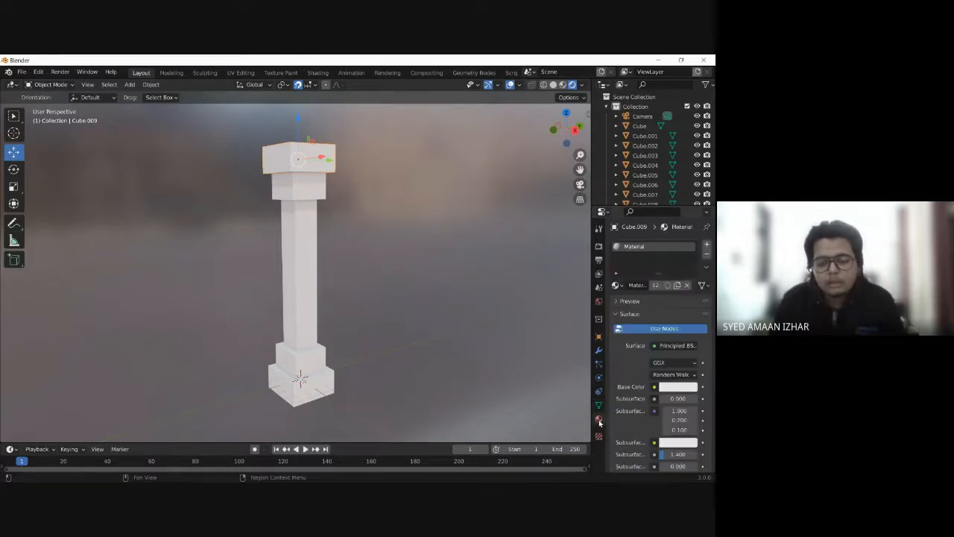
pyautogui.scroll(-1, 642, 306)
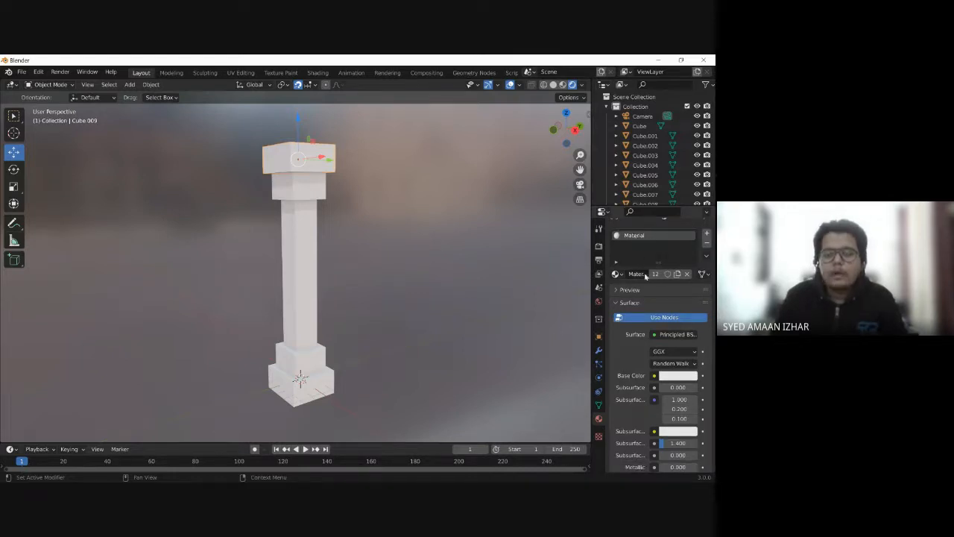
pyautogui.click(677, 274)
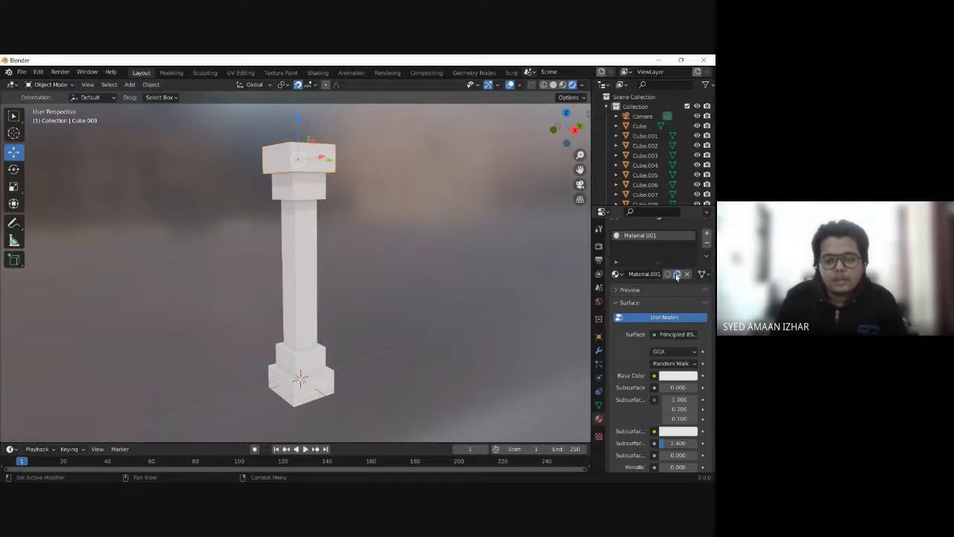
pyautogui.doubleClick(648, 273)
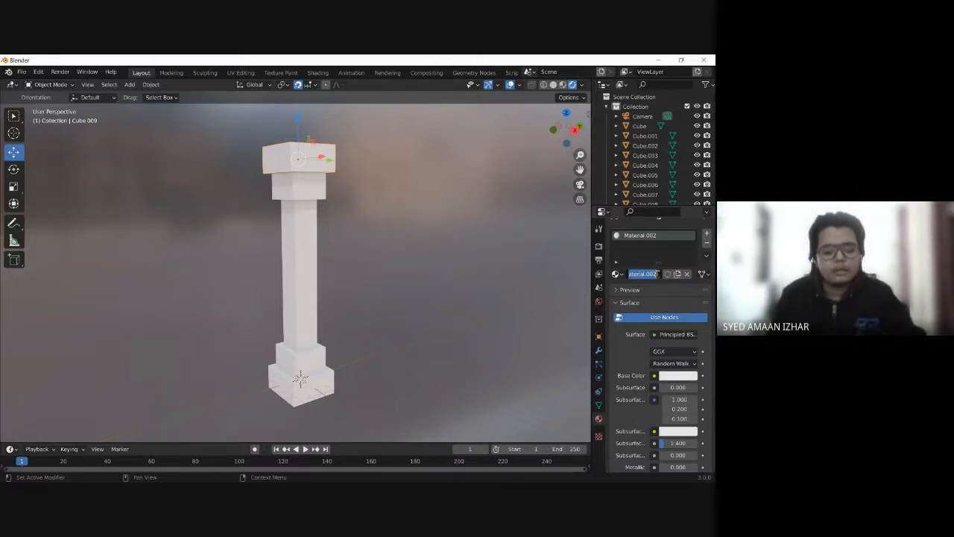
pyautogui.write('white')
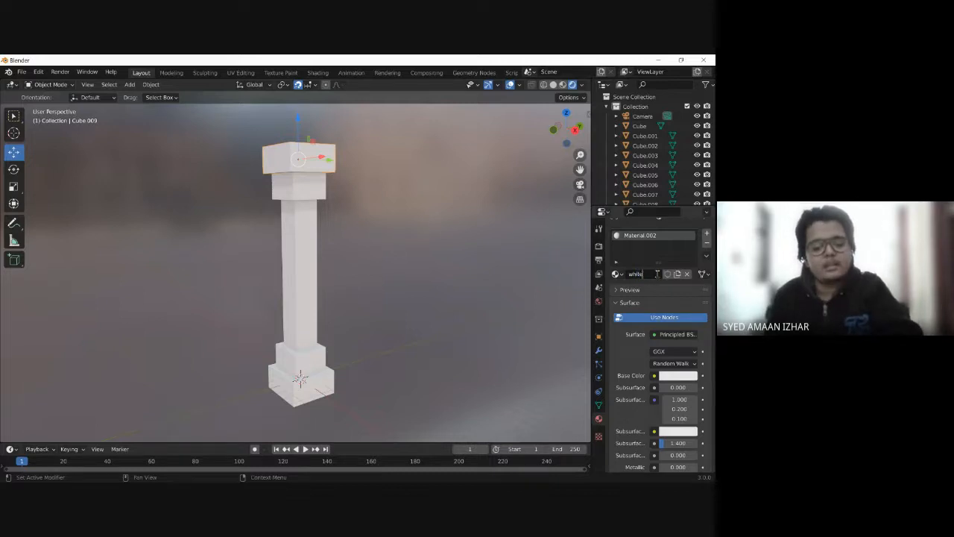
pyautogui.press('Return')
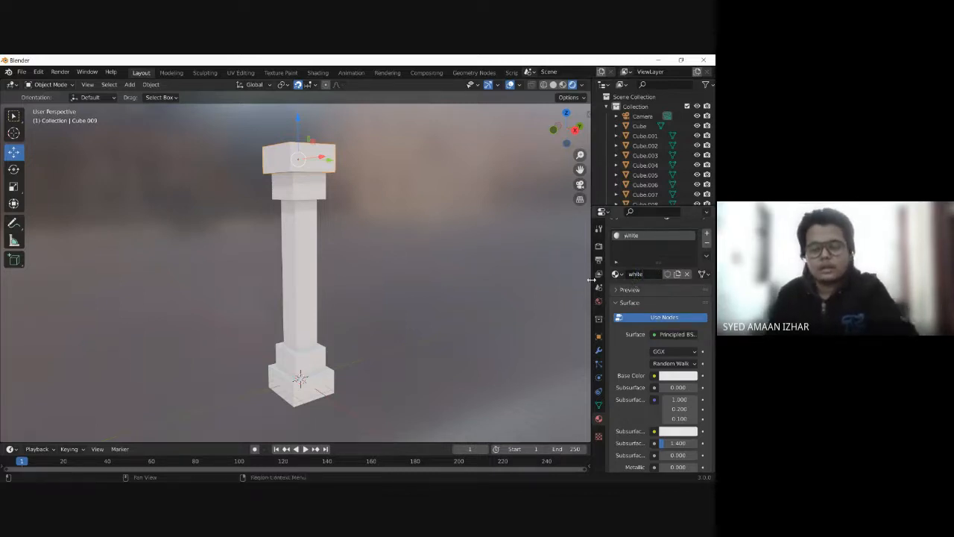
# Step: Browse the existing materials for the top block and choose white
pyautogui.click(616, 275)
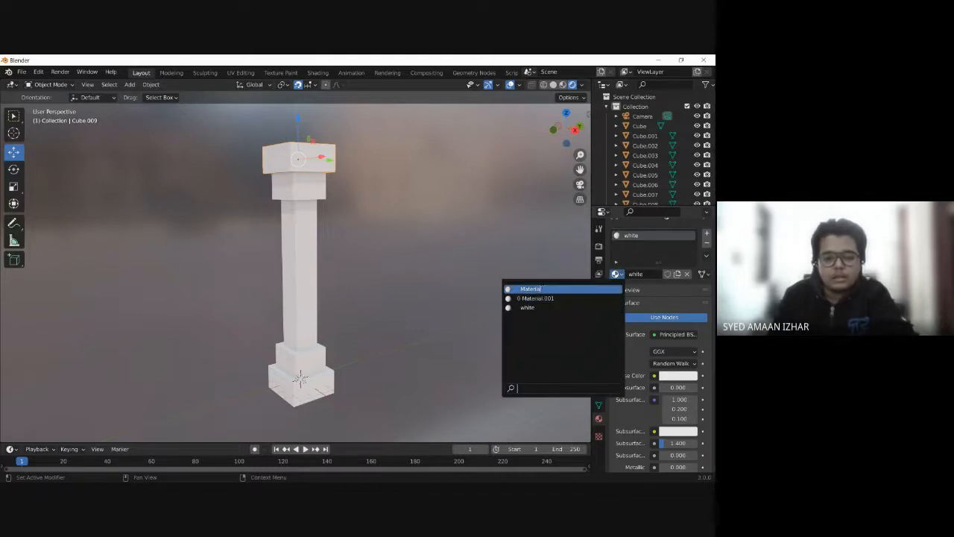
pyautogui.press('Escape')
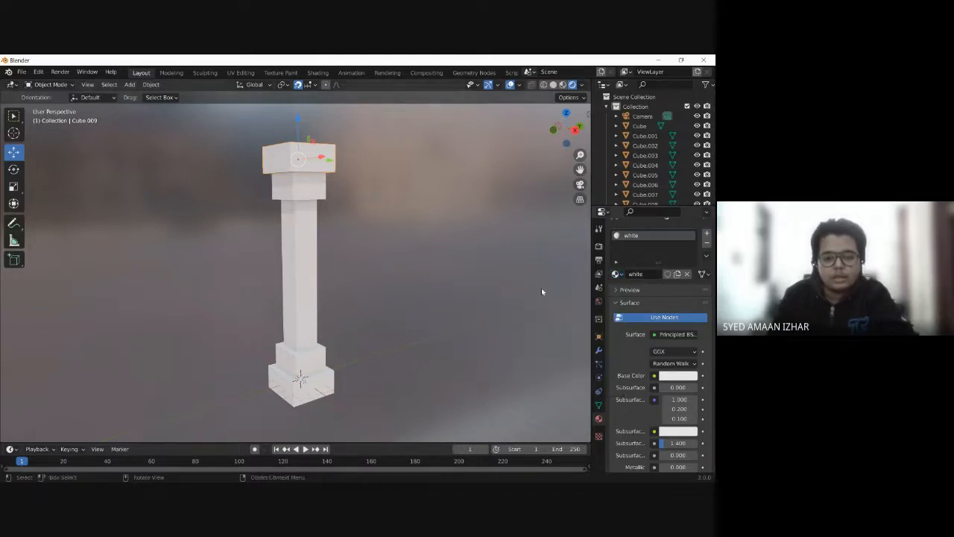
pyautogui.doubleClick(631, 279)
pyautogui.press('Escape')
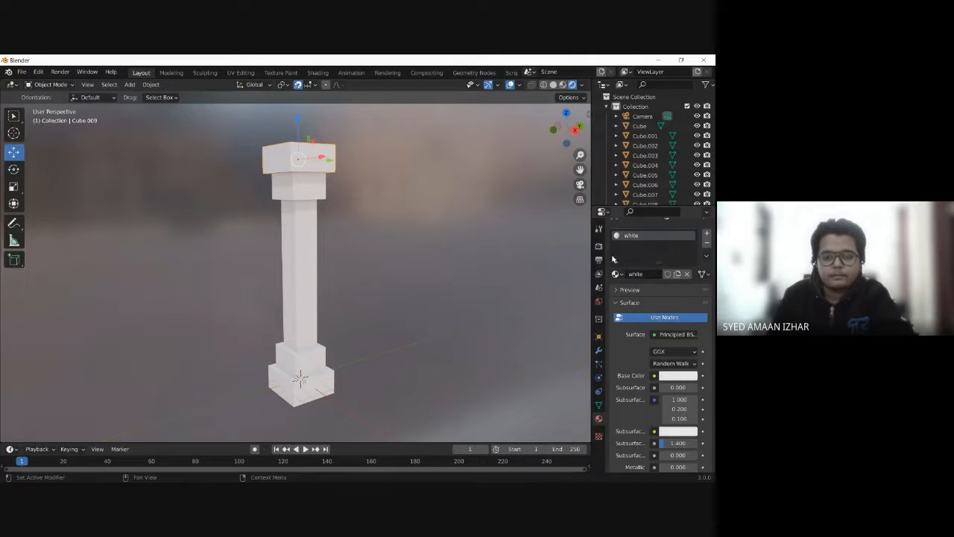
pyautogui.click(616, 274)
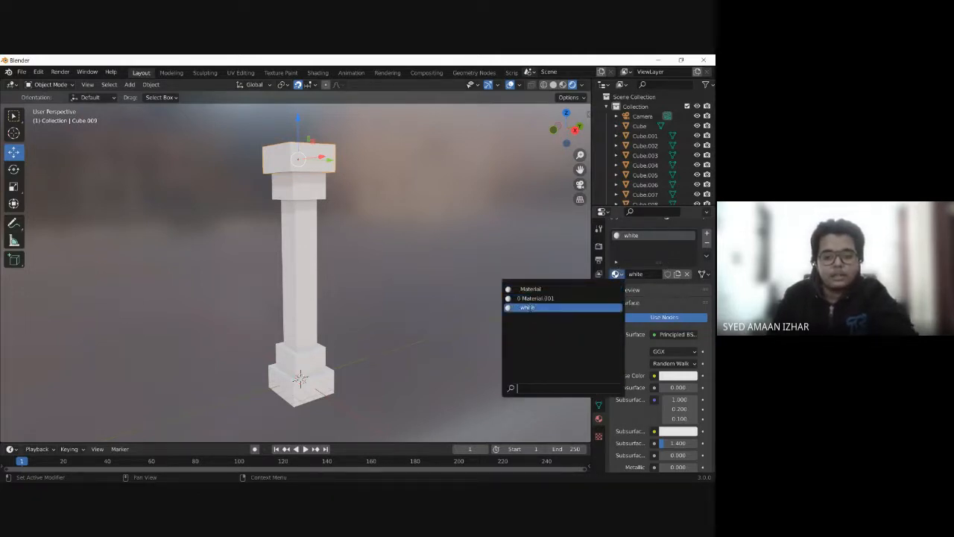
pyautogui.click(529, 307)
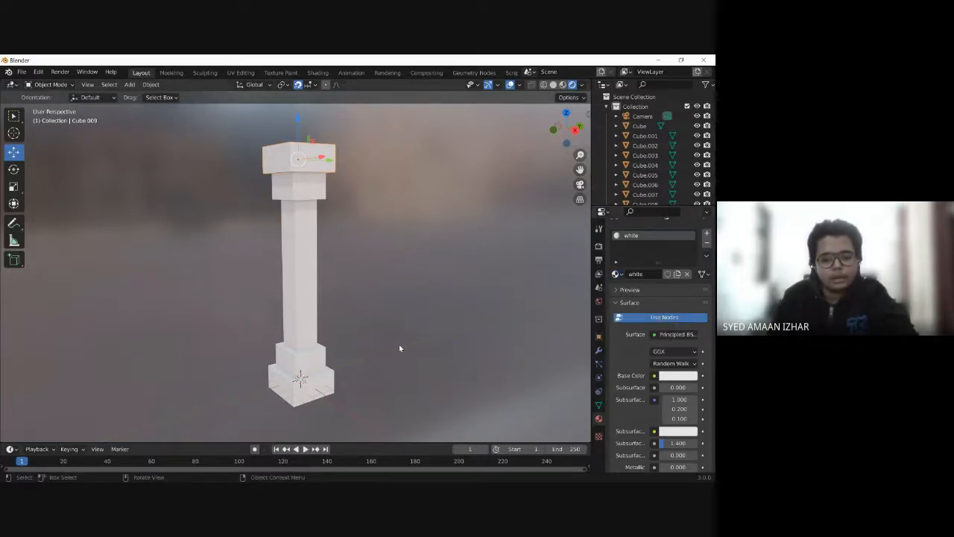
# Step: Set the base color of the top block's white material to Image Texture and view the pillar from other angles
pyautogui.click(654, 377)
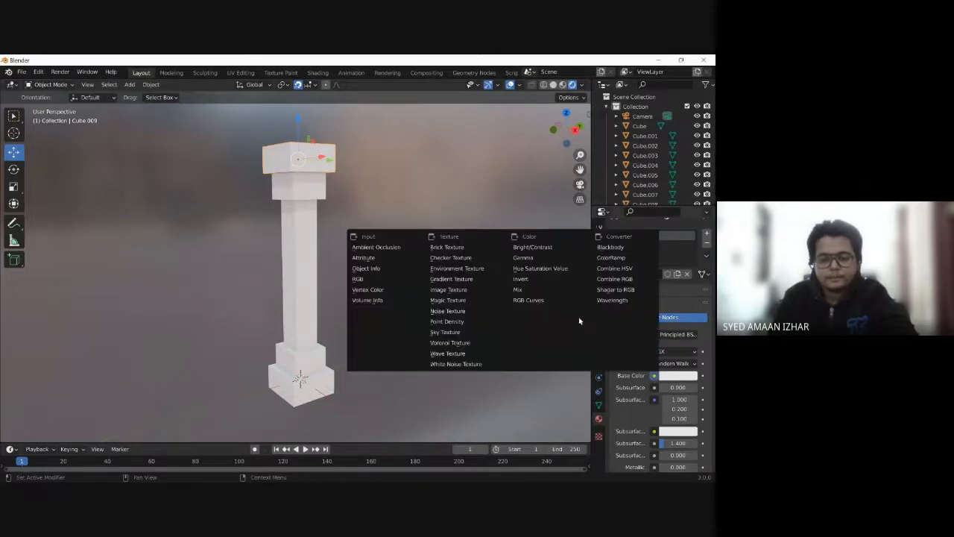
pyautogui.click(440, 291)
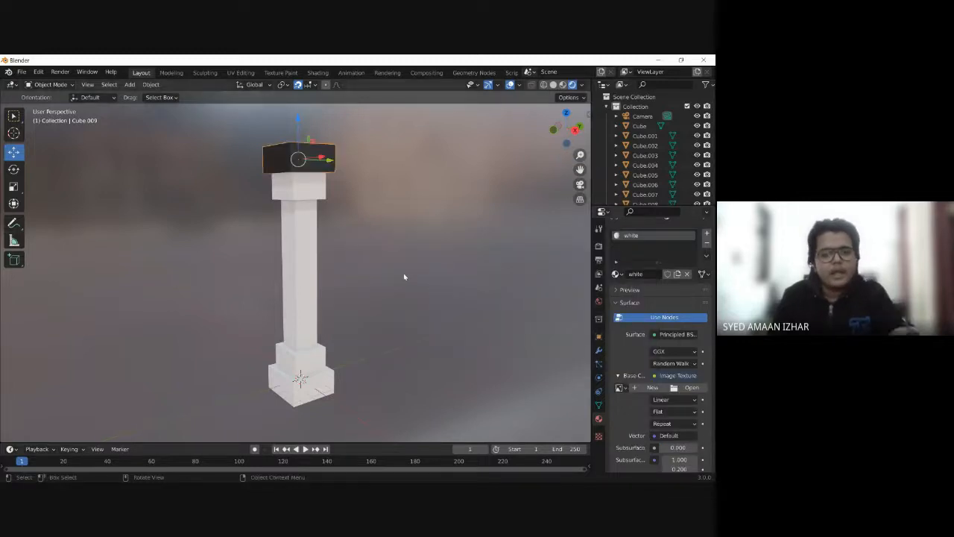
pyautogui.click(372, 226)
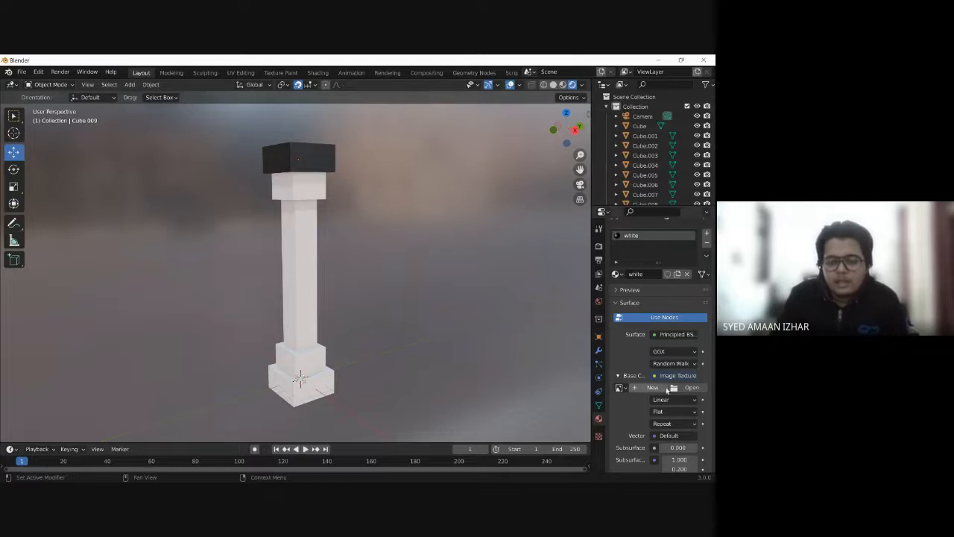
pyautogui.moveTo(360, 176); pyautogui.dragTo(362, 191, button='middle')
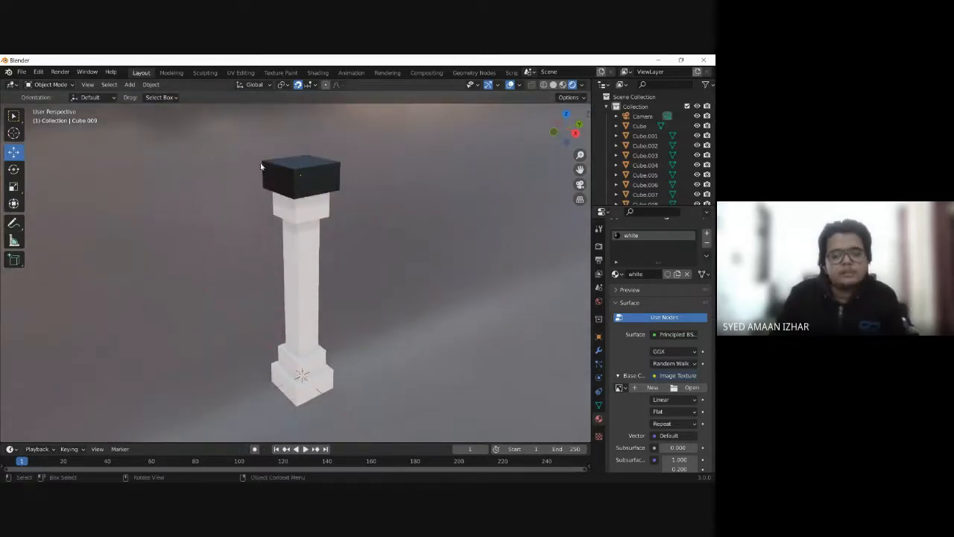
pyautogui.moveTo(377, 188); pyautogui.dragTo(341, 186, button='middle')
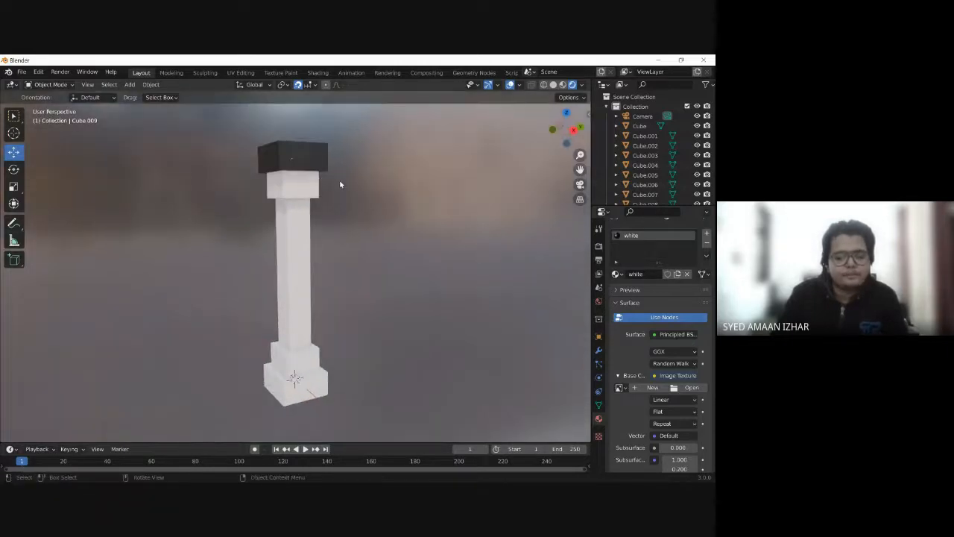
# Step: Check the material of the block below the top one, and switch the top block to Material and back to white
pyautogui.click(288, 195)
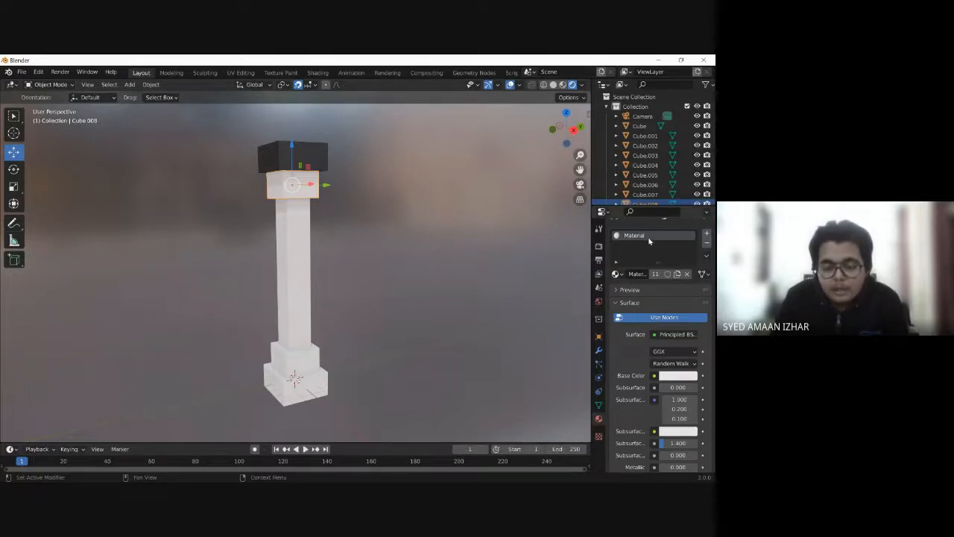
pyautogui.click(277, 152)
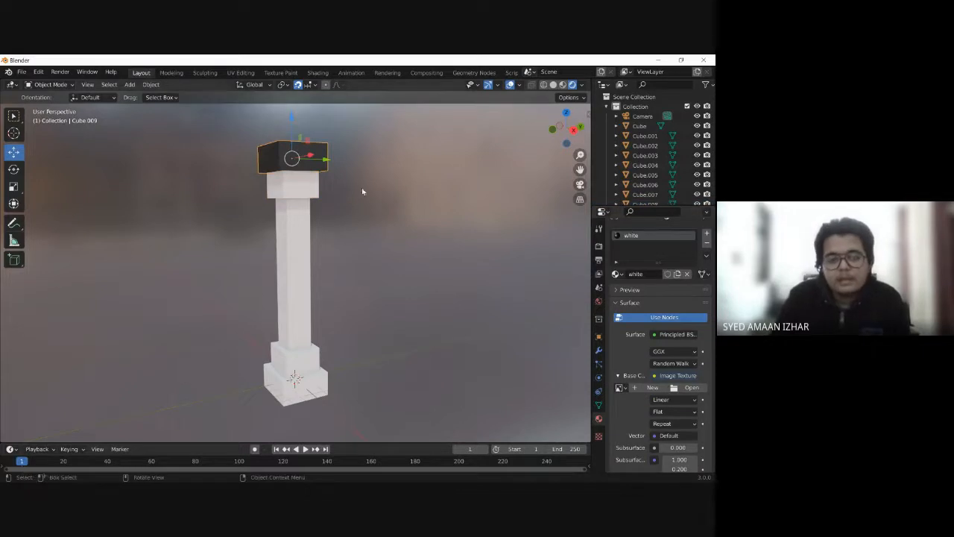
pyautogui.click(618, 274)
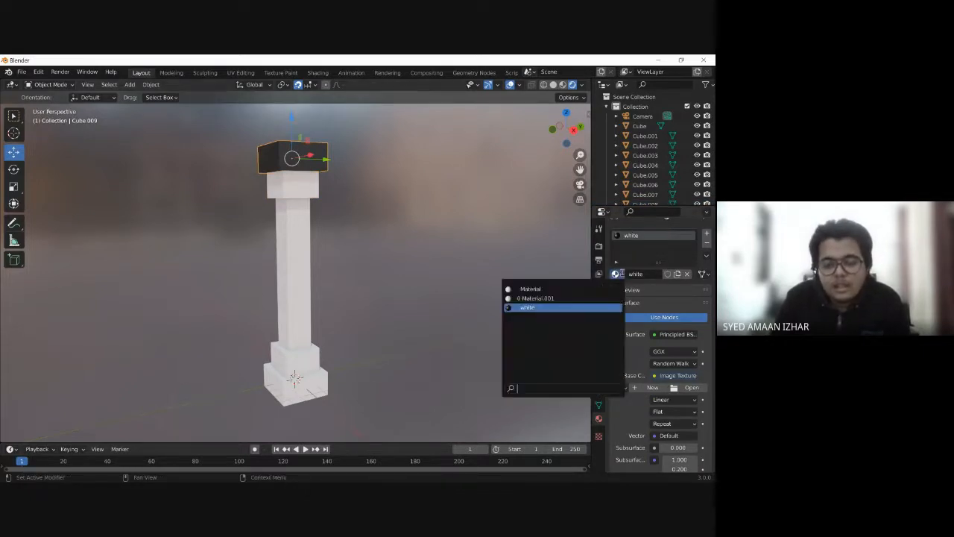
pyautogui.click(533, 290)
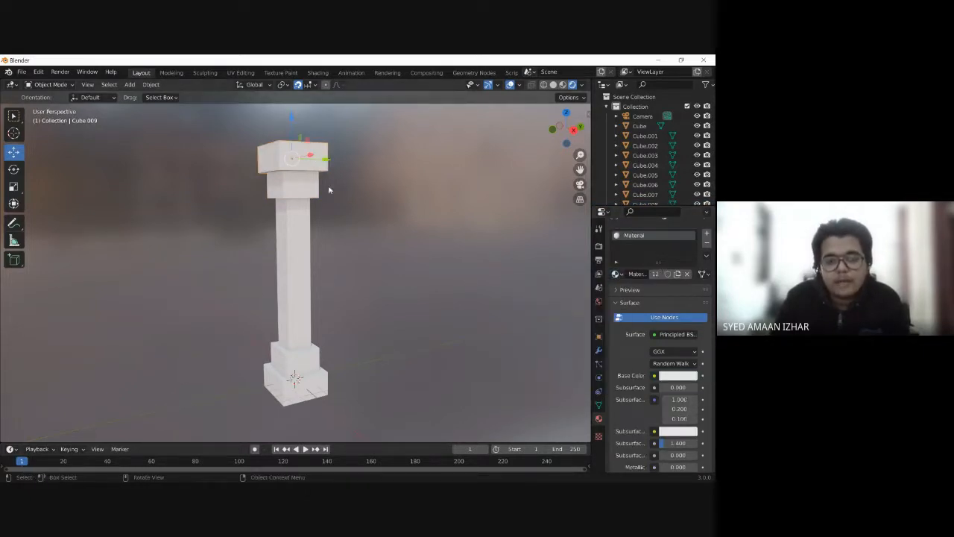
pyautogui.click(617, 273)
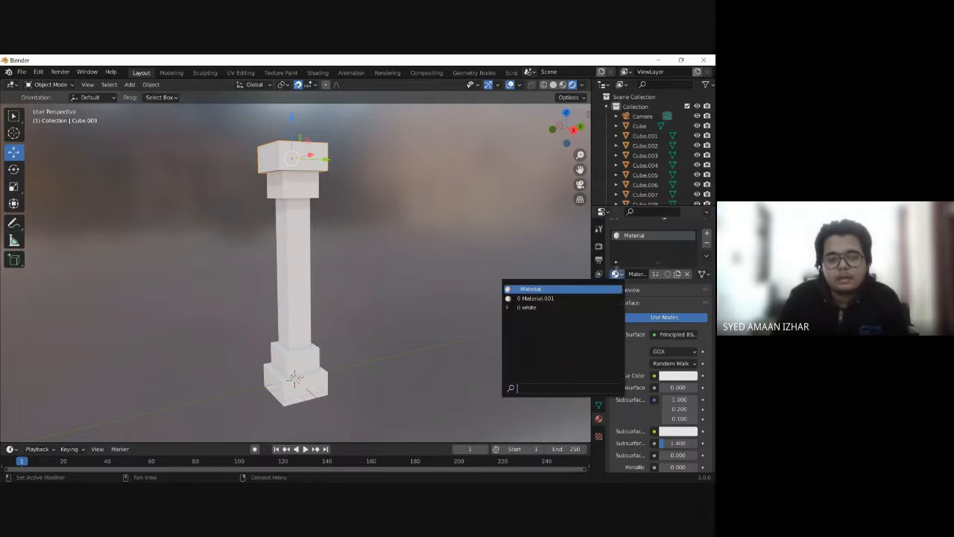
pyautogui.click(533, 308)
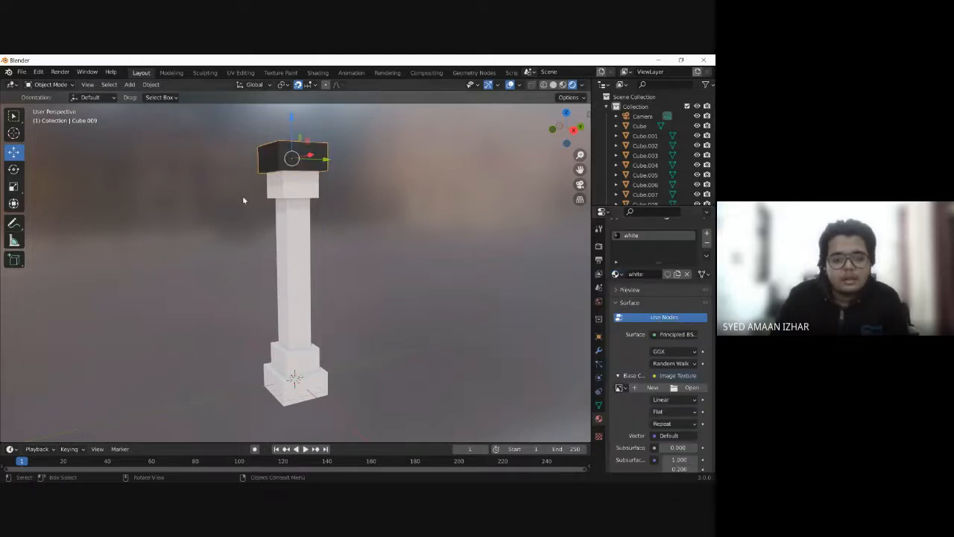
# Step: Try to assign the white material to all blocks below the top one together, alternating between Material and white
pyautogui.click(377, 199)
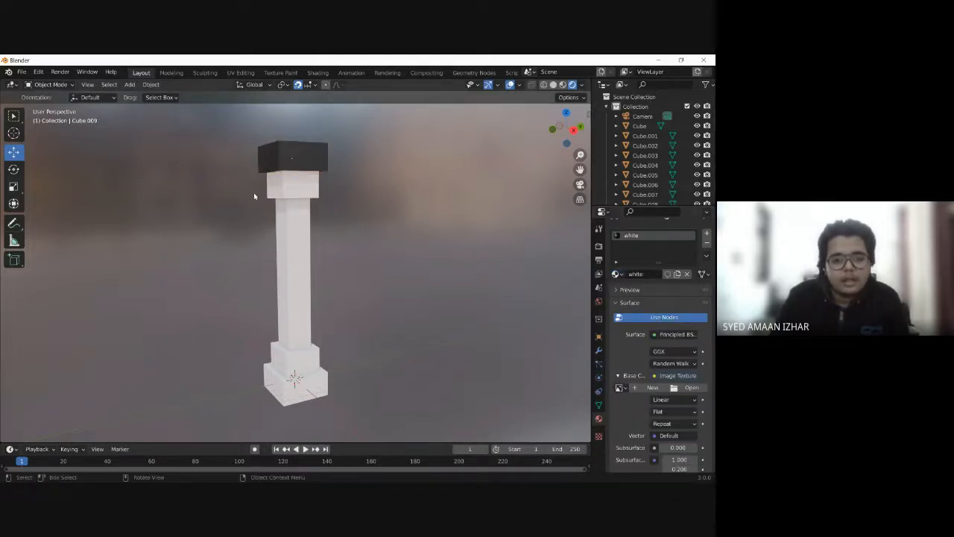
pyautogui.moveTo(255, 195); pyautogui.dragTo(359, 390)
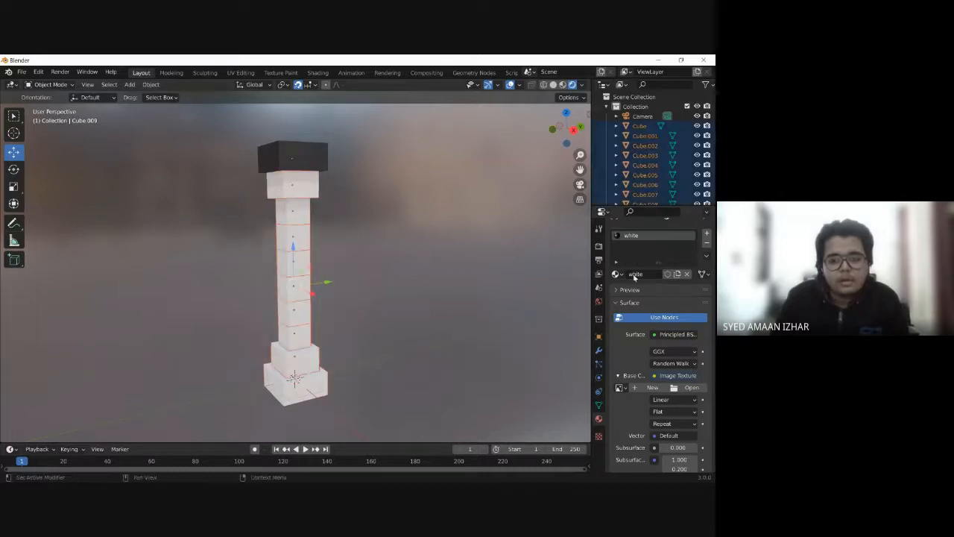
pyautogui.click(623, 275)
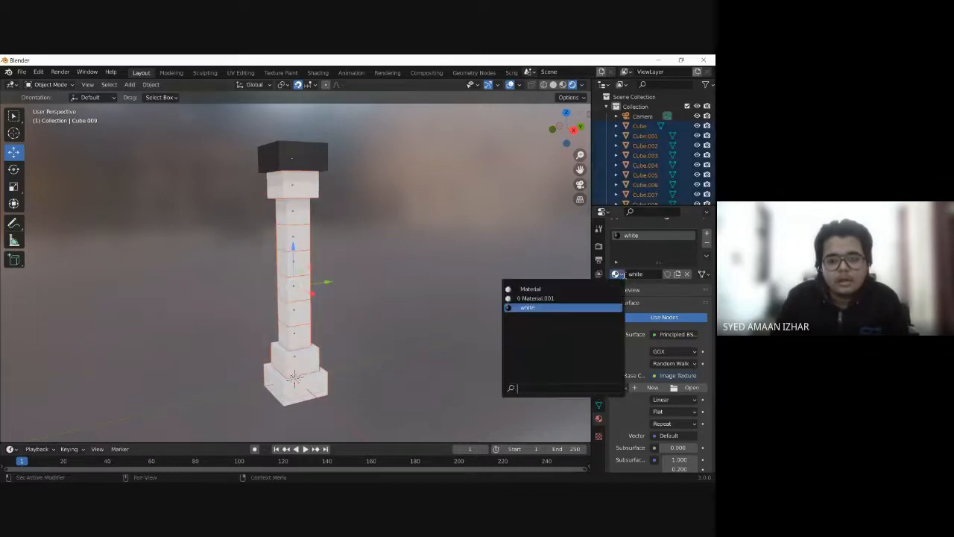
pyautogui.click(545, 305)
pyautogui.click(545, 306)
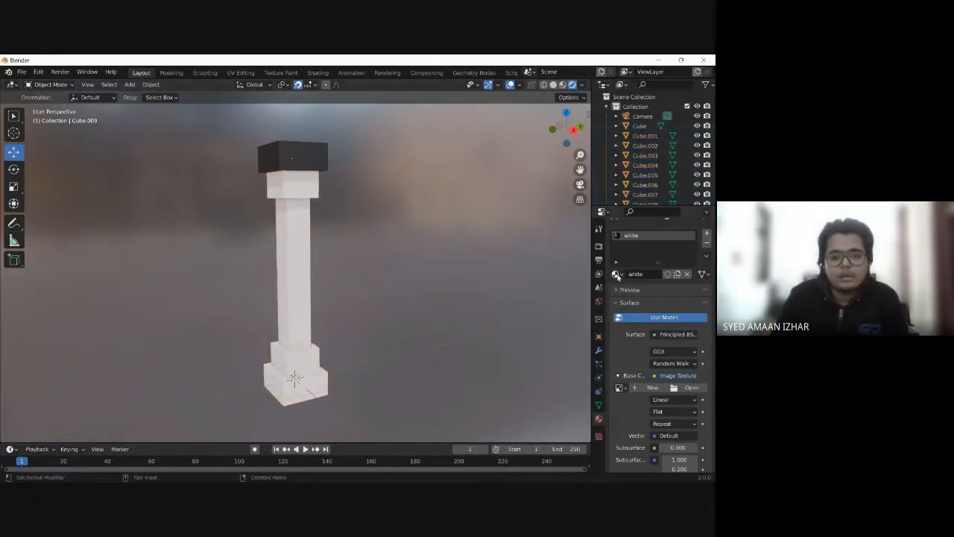
pyautogui.click(617, 274)
pyautogui.click(555, 288)
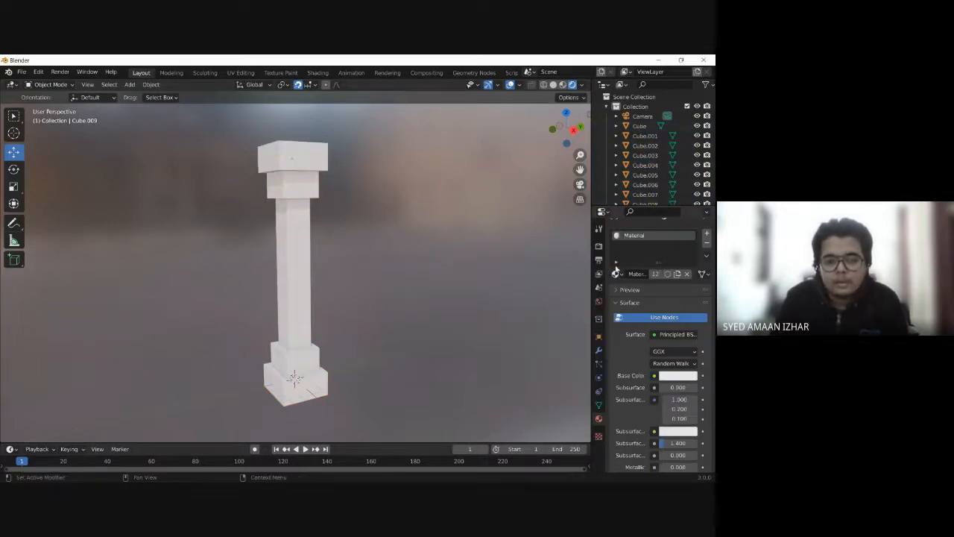
pyautogui.click(616, 274)
pyautogui.click(528, 307)
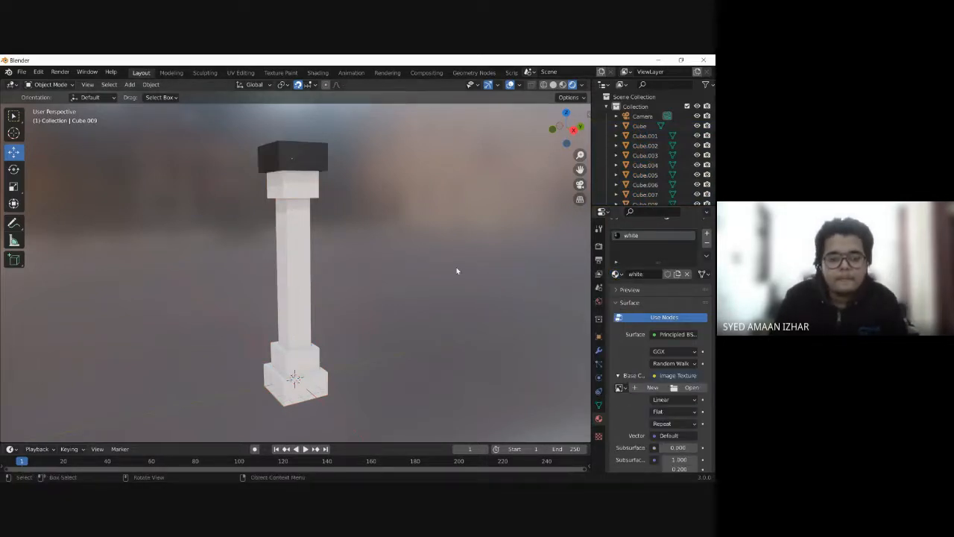
# Step: Assign Material to the top block again and set this shared material's base color to Image Texture
pyautogui.click(314, 156)
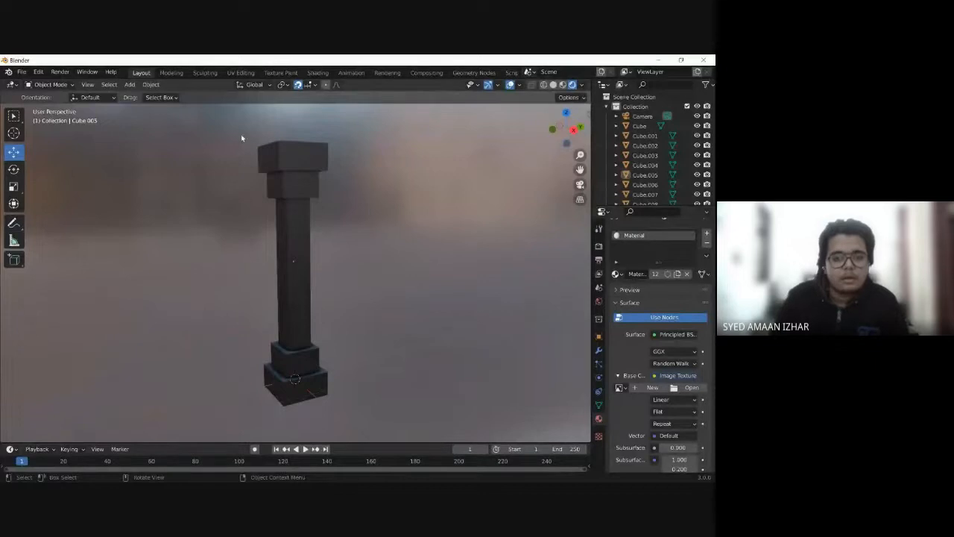
pyautogui.moveTo(368, 295); pyautogui.dragTo(374, 297, button='middle')
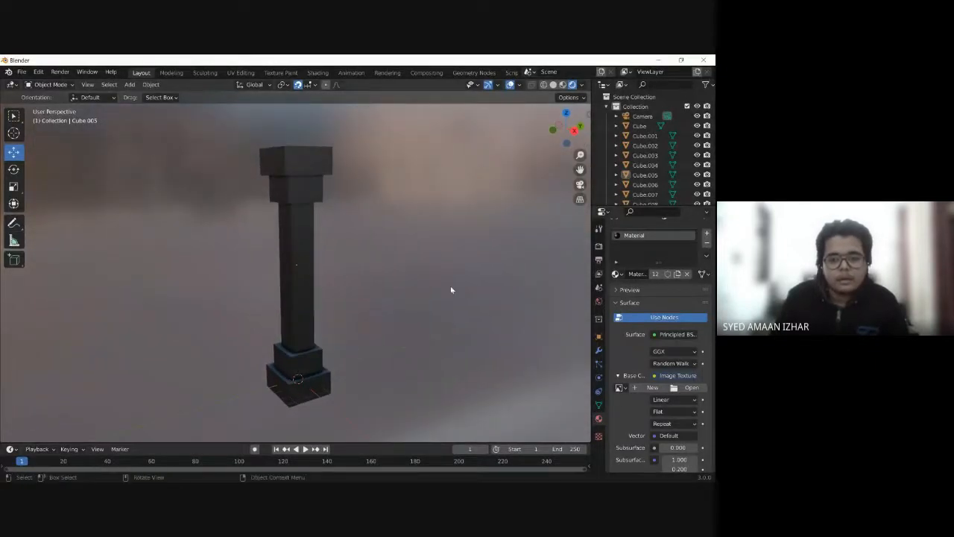
# Step: Give the middle shaft block its own copy of the shared material and name it white 1
pyautogui.click(677, 274)
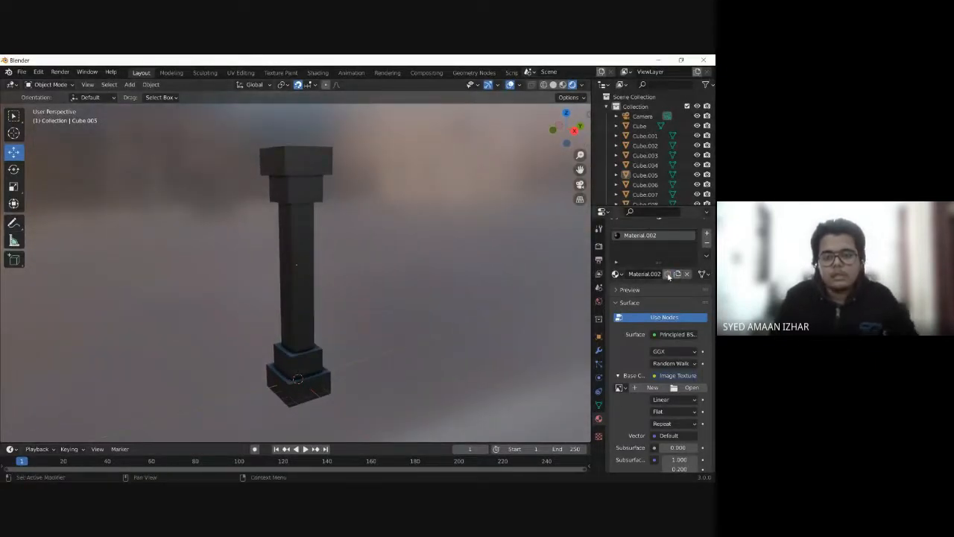
pyautogui.click(654, 274)
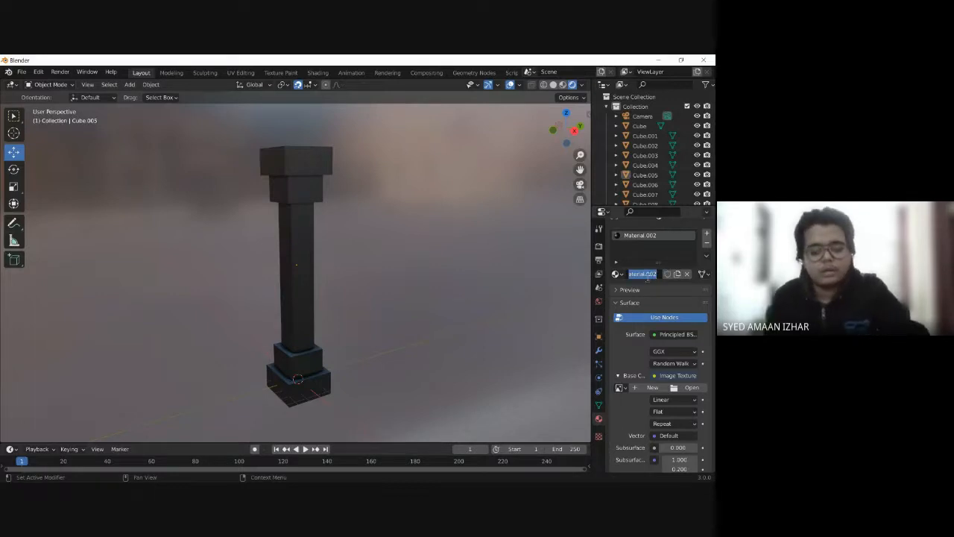
pyautogui.write('wh')
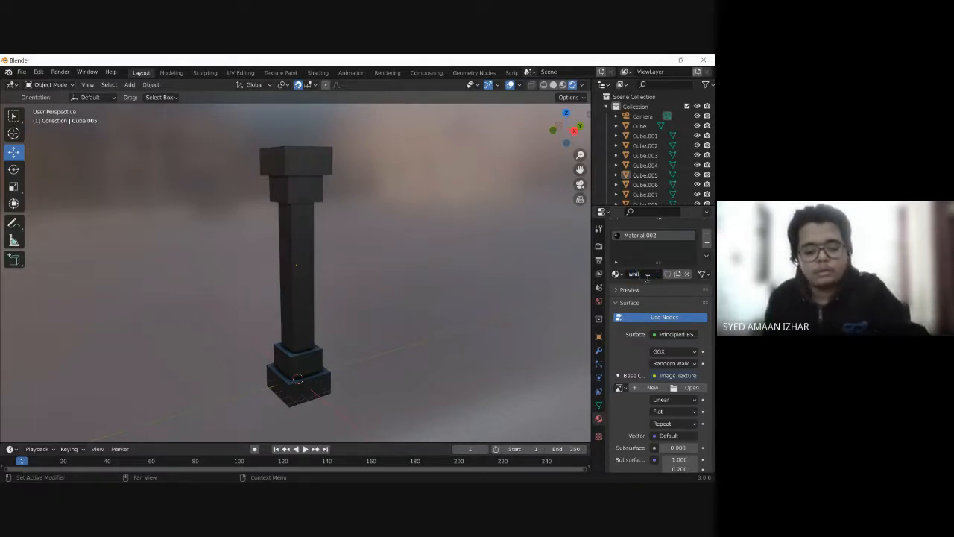
pyautogui.write('ite 1')
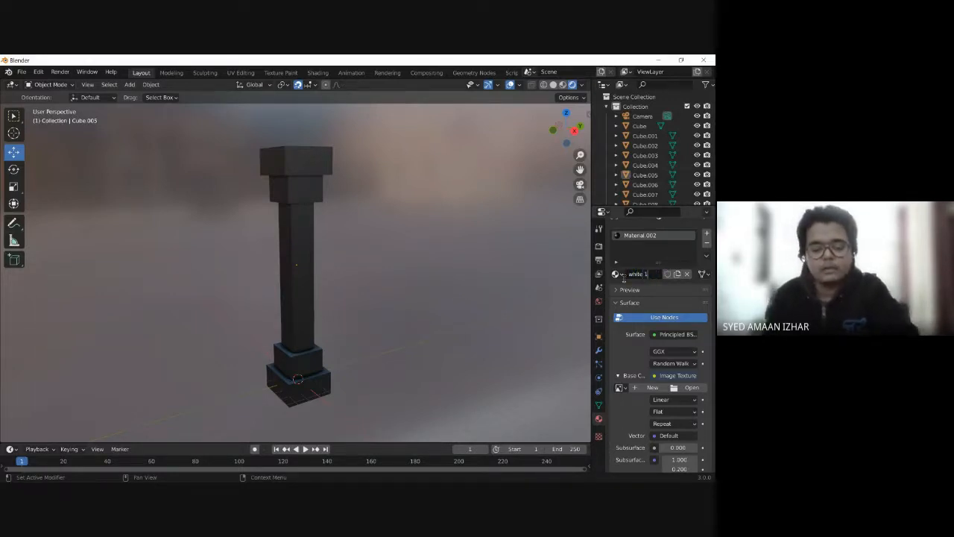
pyautogui.press('Return')
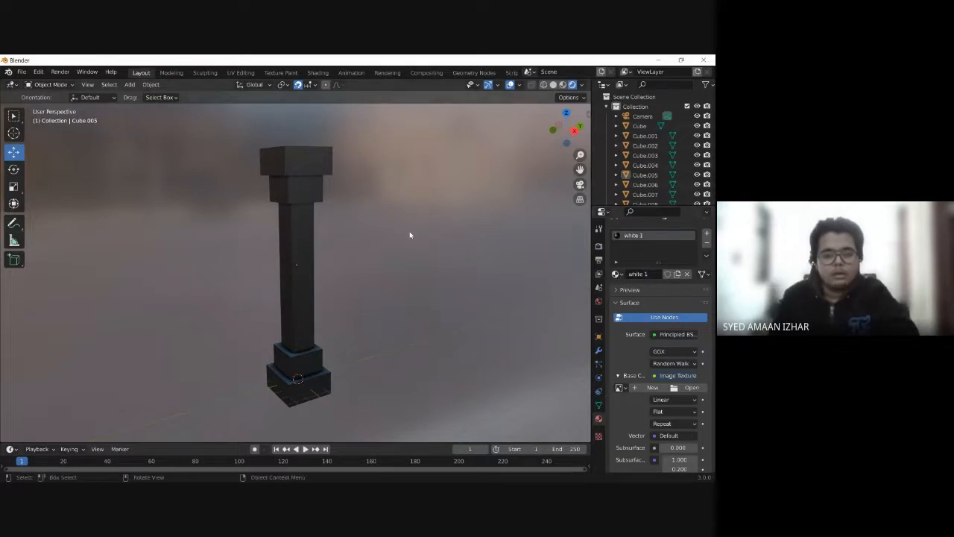
pyautogui.moveTo(411, 234); pyautogui.dragTo(410, 222, button='middle')
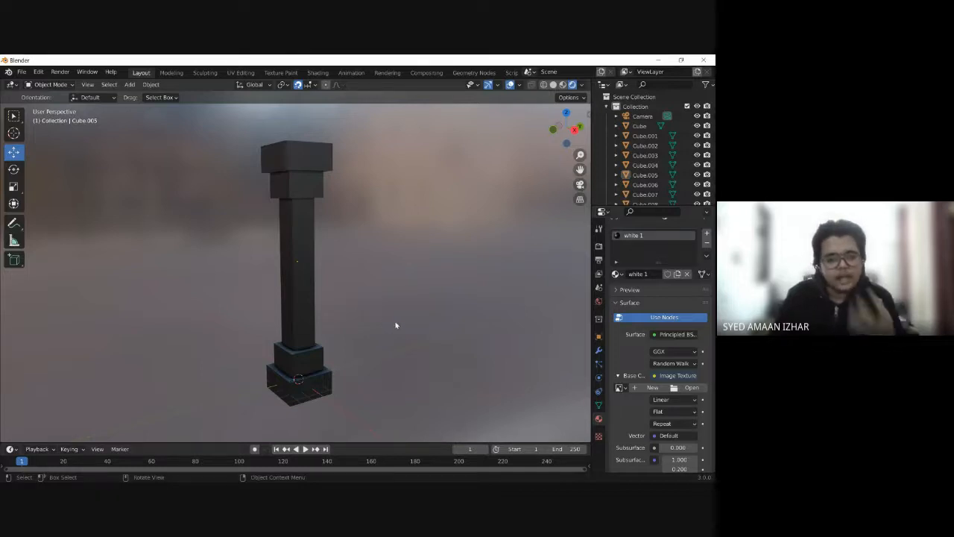
# Step: Load white.jpg from the Desktop textures folder as the base color image of the white 1 material
pyautogui.click(685, 389)
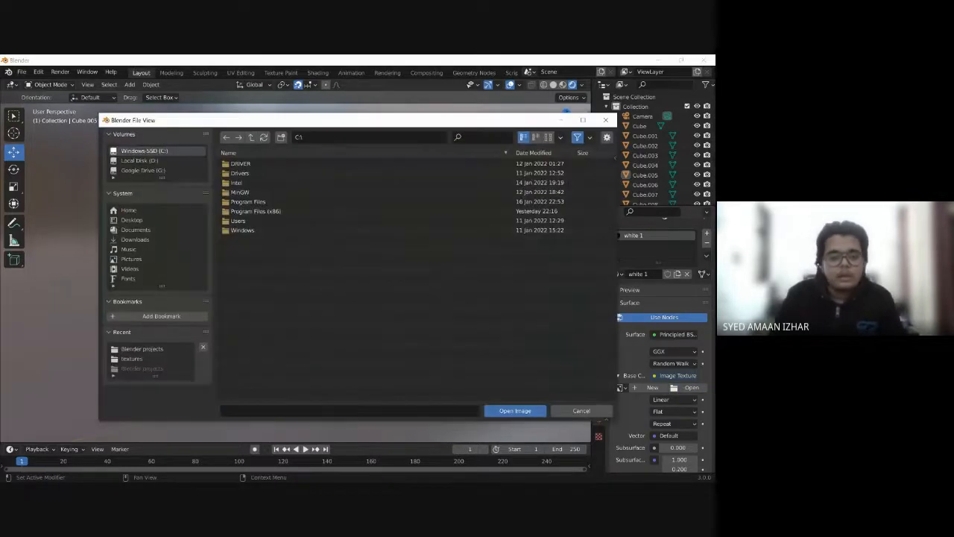
pyautogui.click(132, 220)
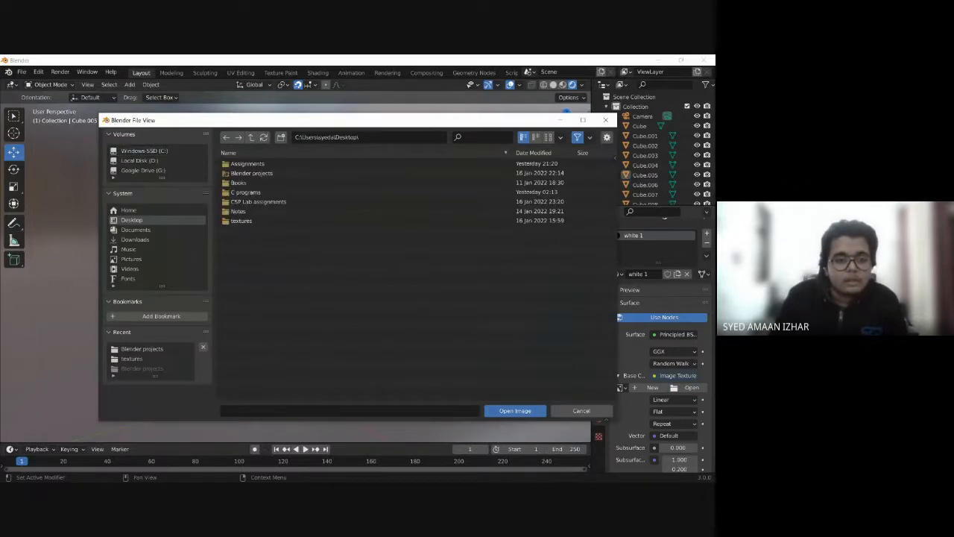
pyautogui.click(241, 221)
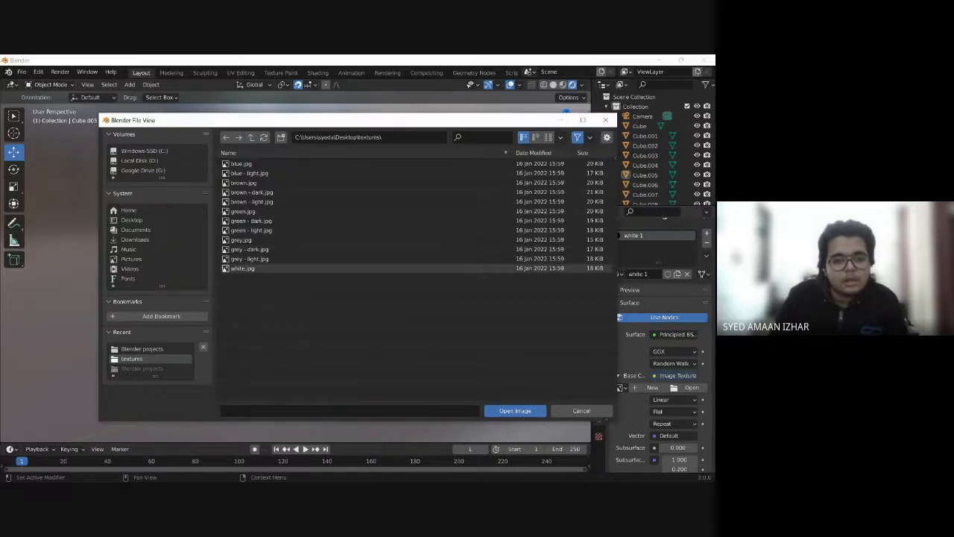
pyautogui.doubleClick(357, 268)
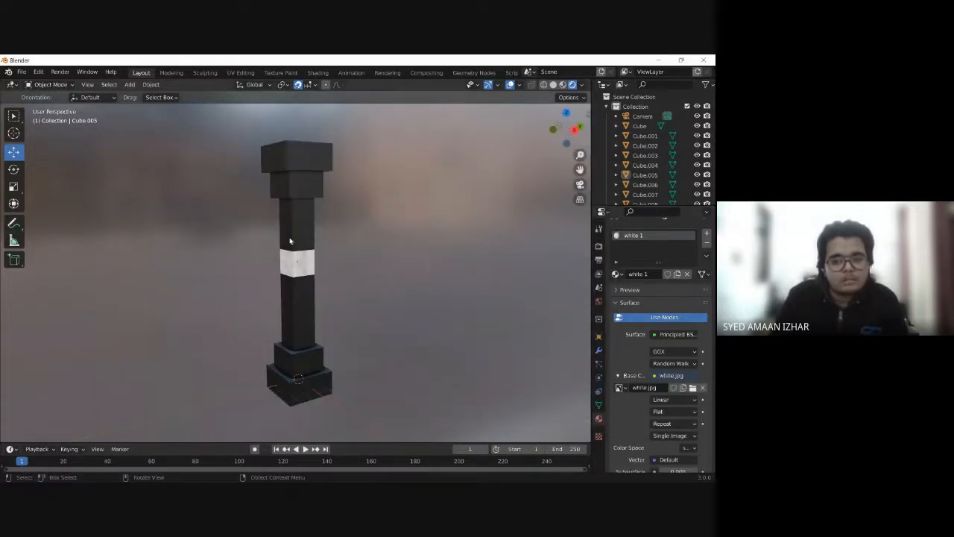
# Step: Assign the shared Material back to the middle shaft block and deselect it
pyautogui.click(293, 240)
pyautogui.click(296, 266)
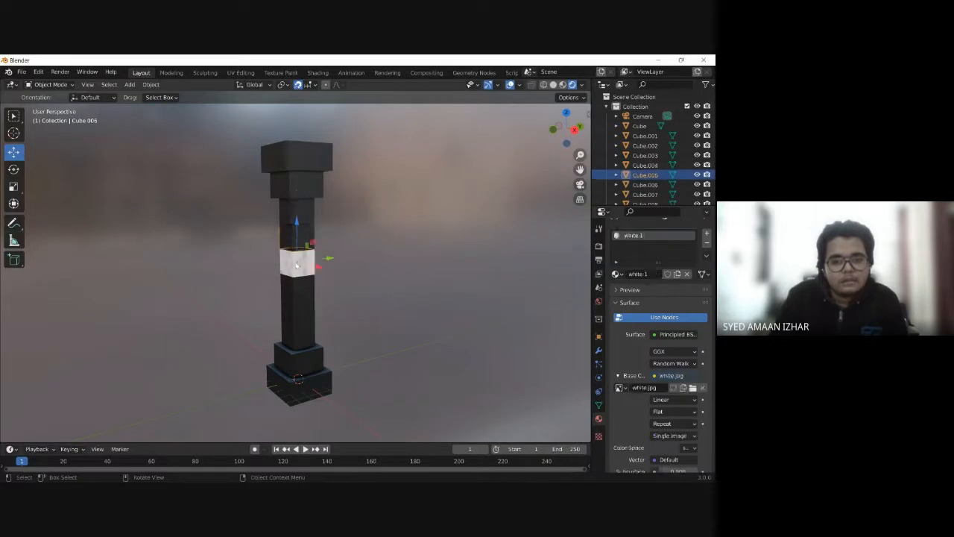
pyautogui.click(615, 274)
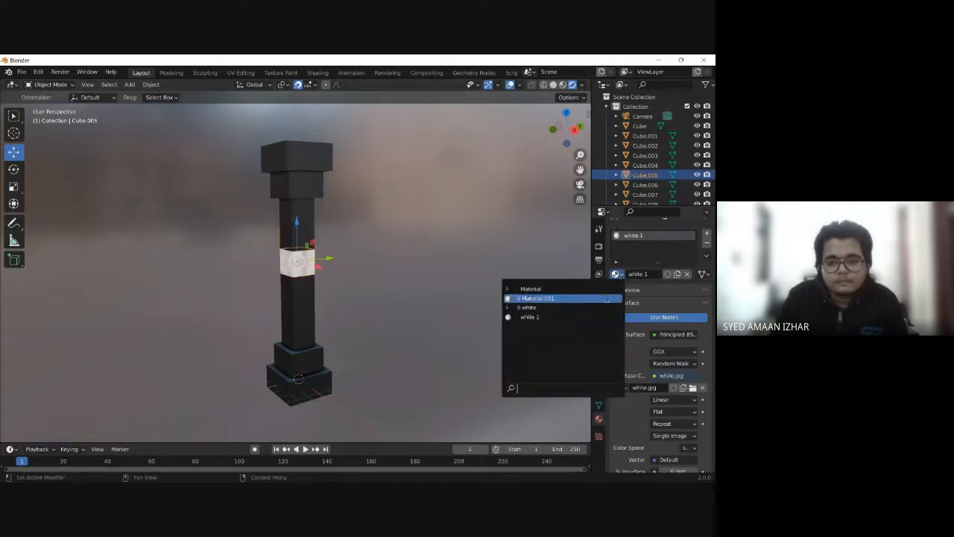
pyautogui.click(527, 288)
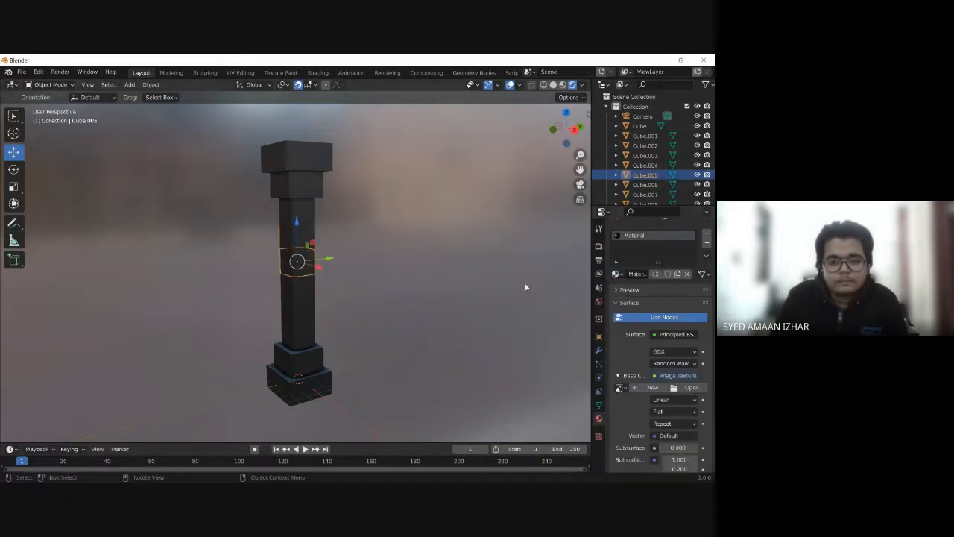
pyautogui.click(416, 269)
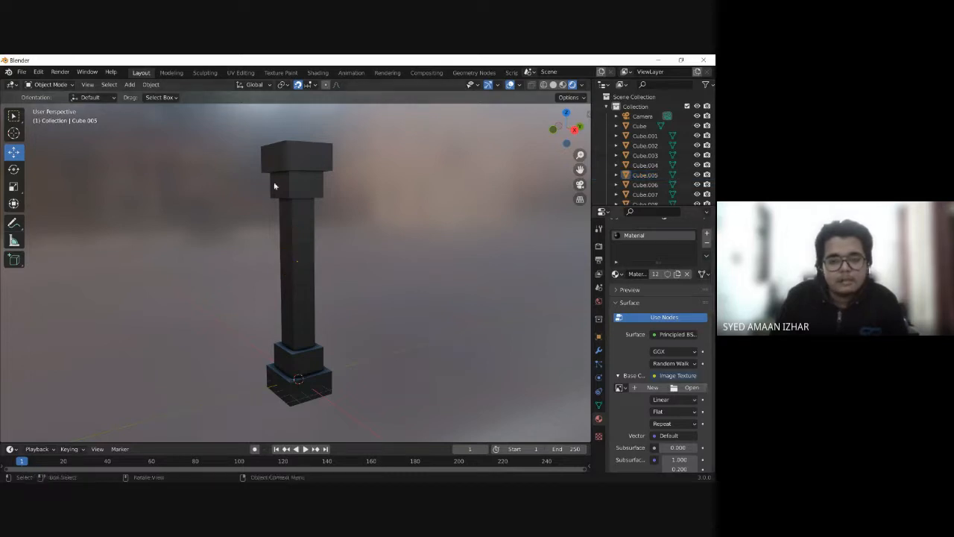
# Step: Check which material the pillar's blocks use, going from the top block down to the base
pyautogui.click(290, 160)
pyautogui.click(301, 182)
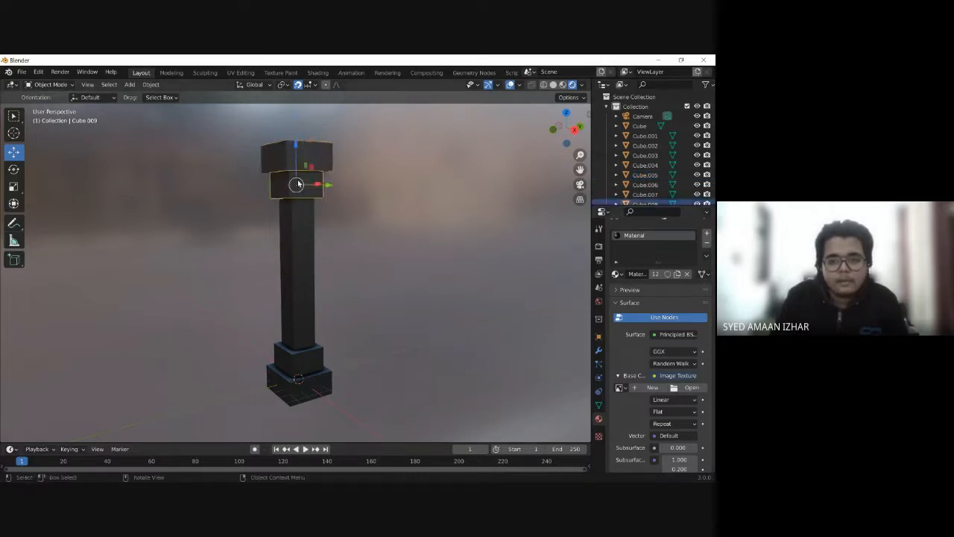
pyautogui.click(303, 214)
pyautogui.click(308, 228)
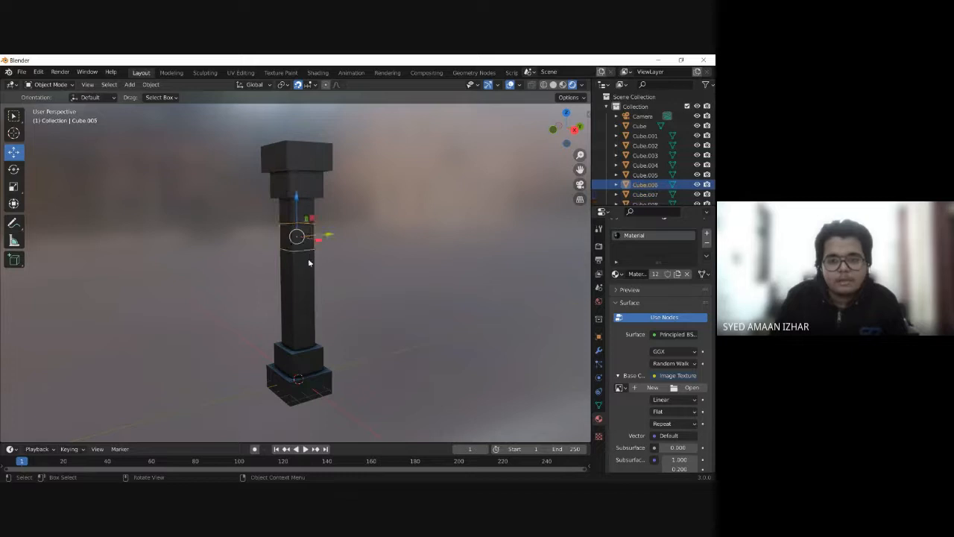
pyautogui.click(309, 264)
pyautogui.click(309, 302)
pyautogui.click(312, 325)
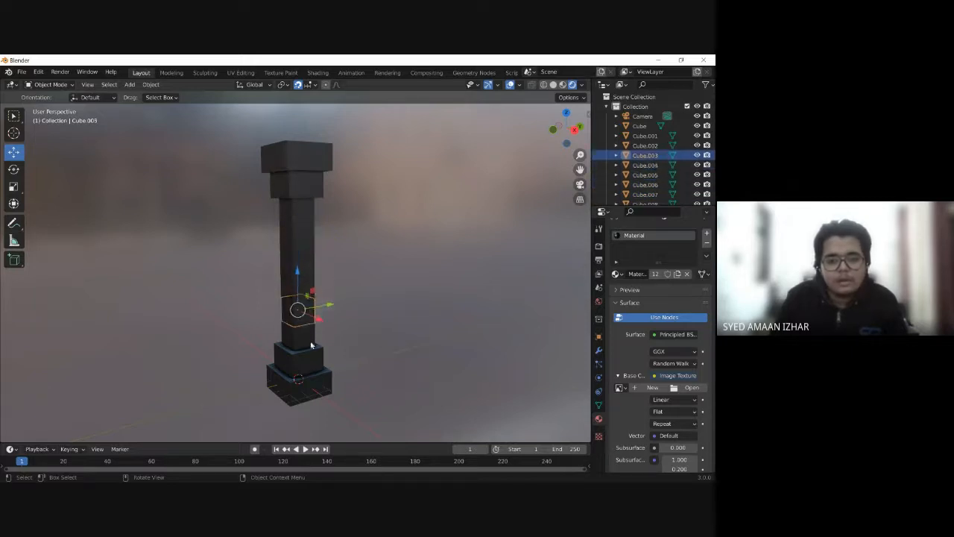
pyautogui.click(314, 347)
pyautogui.click(315, 373)
pyautogui.click(319, 383)
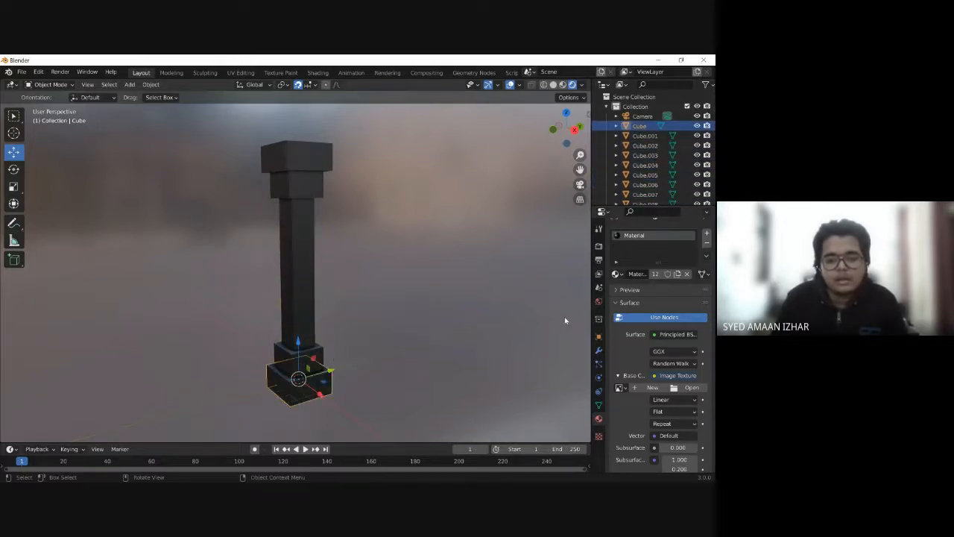
# Step: Load white.jpg from the Desktop textures folder as the shared Material's base color image and deselect the base block
pyautogui.click(683, 387)
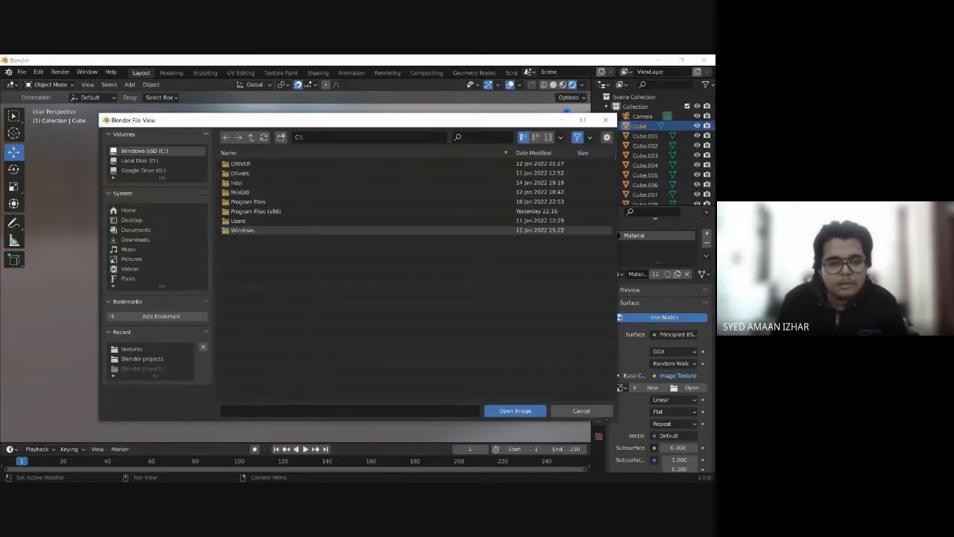
pyautogui.click(131, 220)
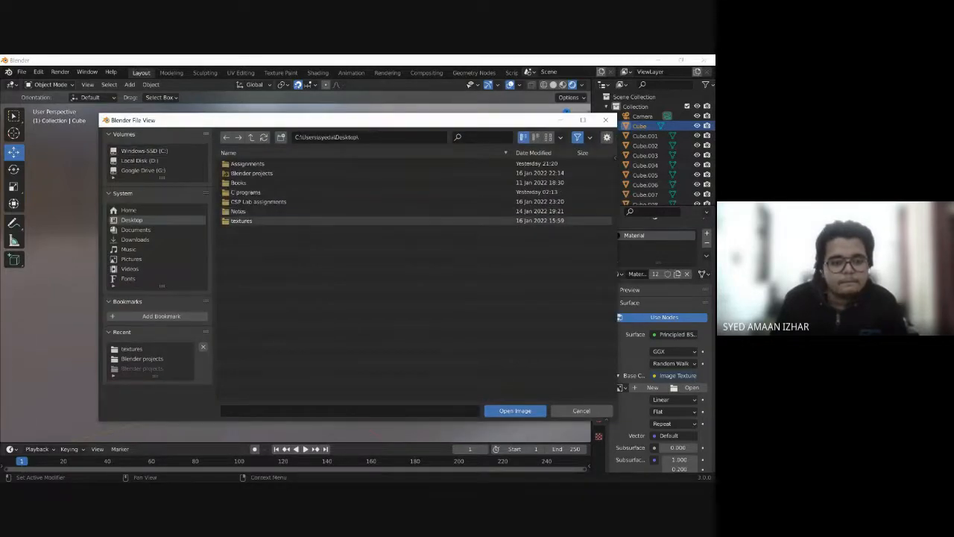
pyautogui.doubleClick(243, 221)
pyautogui.doubleClick(243, 268)
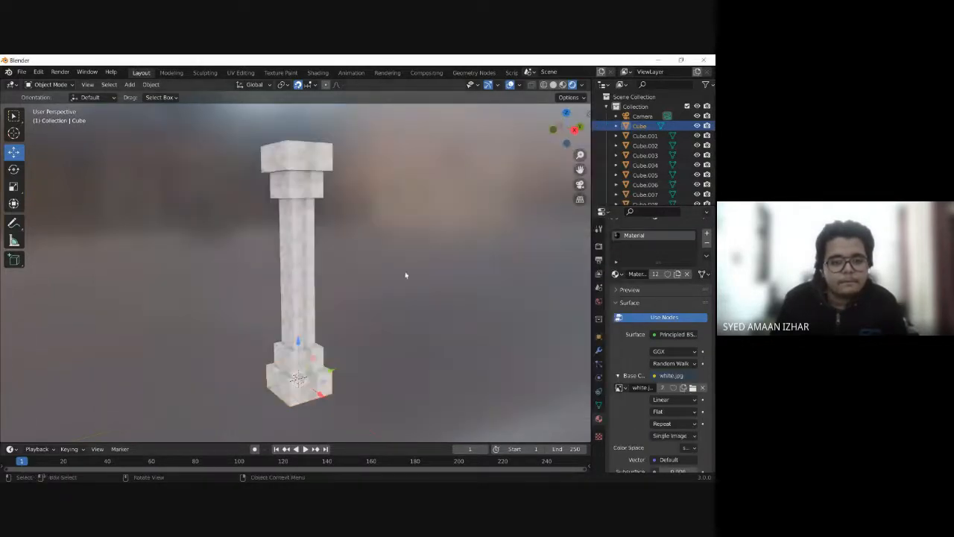
pyautogui.moveTo(219, 135); pyautogui.dragTo(231, 280)
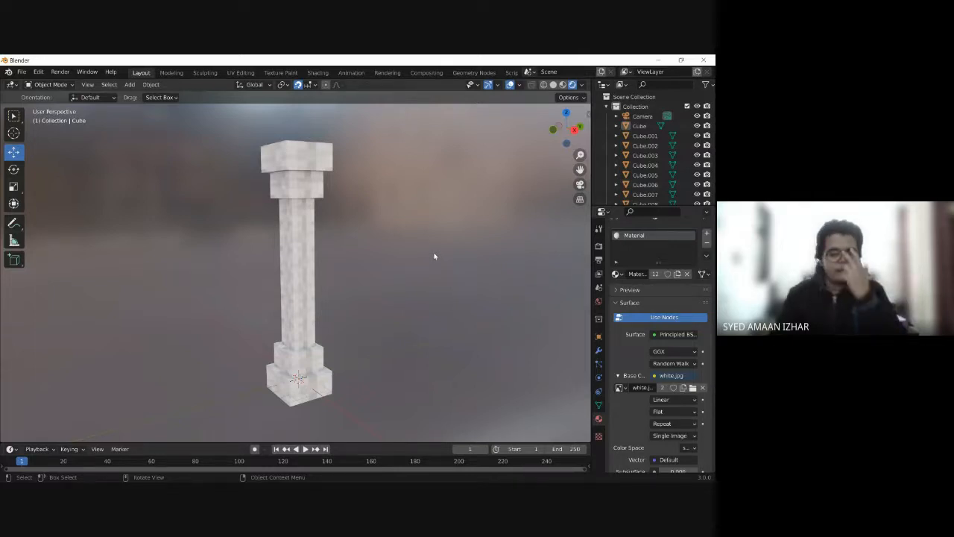
# Step: Duplicate the pillar's base block four times straight down, placing each copy 2 m below the previous one
pyautogui.moveTo(395, 264); pyautogui.dragTo(396, 251, button='middle')
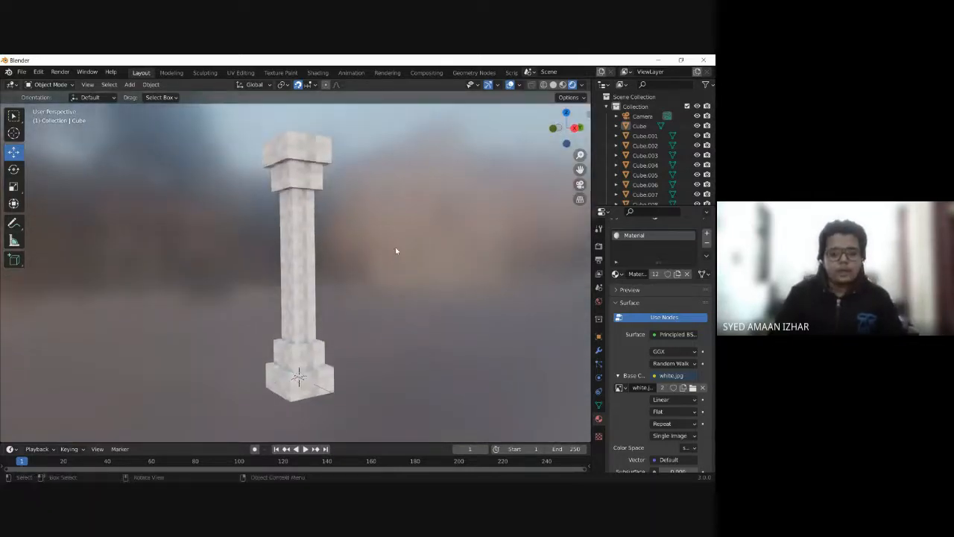
pyautogui.moveTo(400, 297); pyautogui.dragTo(400, 228, button='middle')
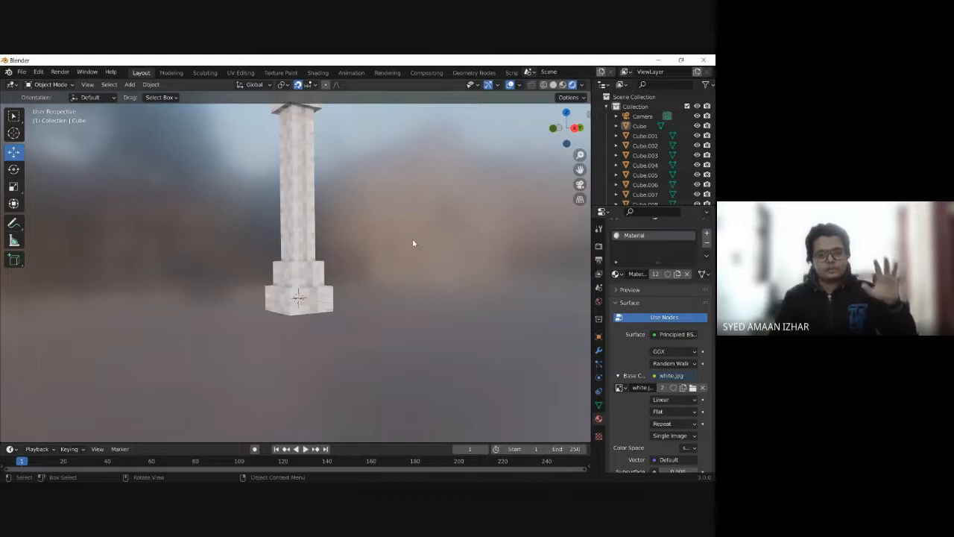
pyautogui.click(308, 299)
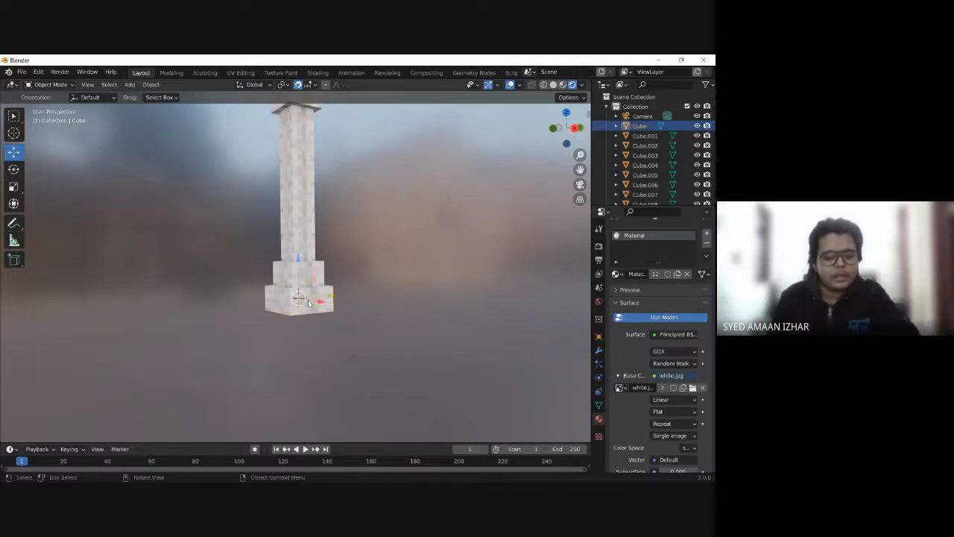
pyautogui.hotkey('shift', 'd')
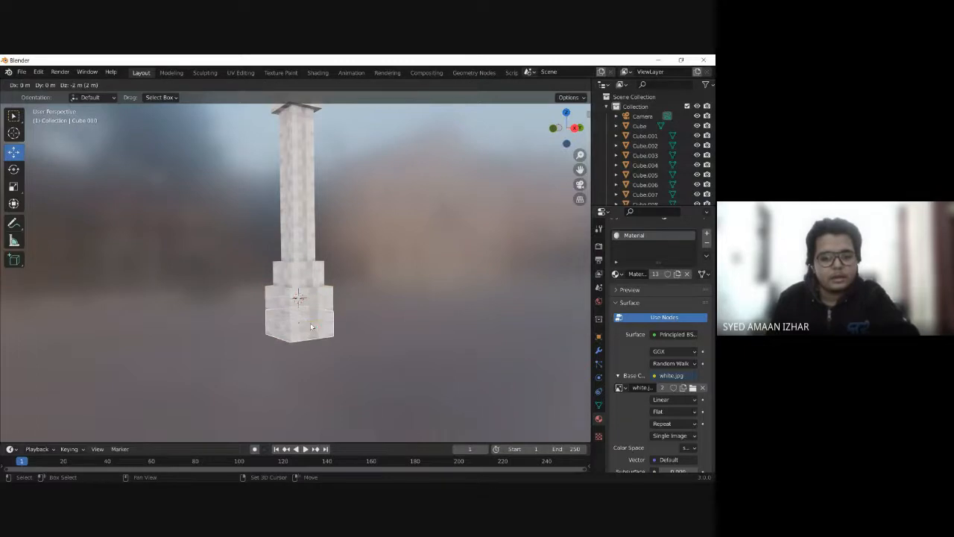
pyautogui.click(311, 325)
pyautogui.hotkey('shift', 'd')
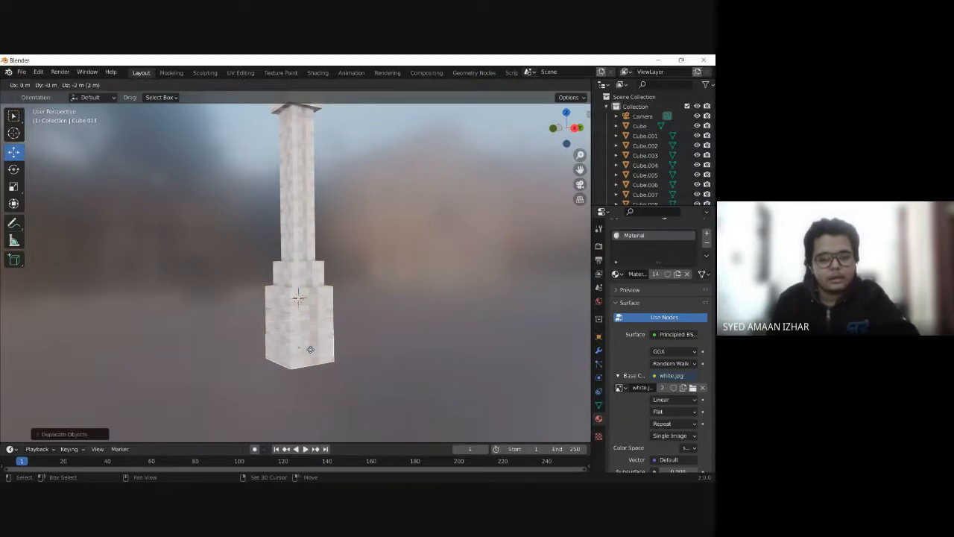
pyautogui.click(311, 352)
pyautogui.hotkey('shift', 'd')
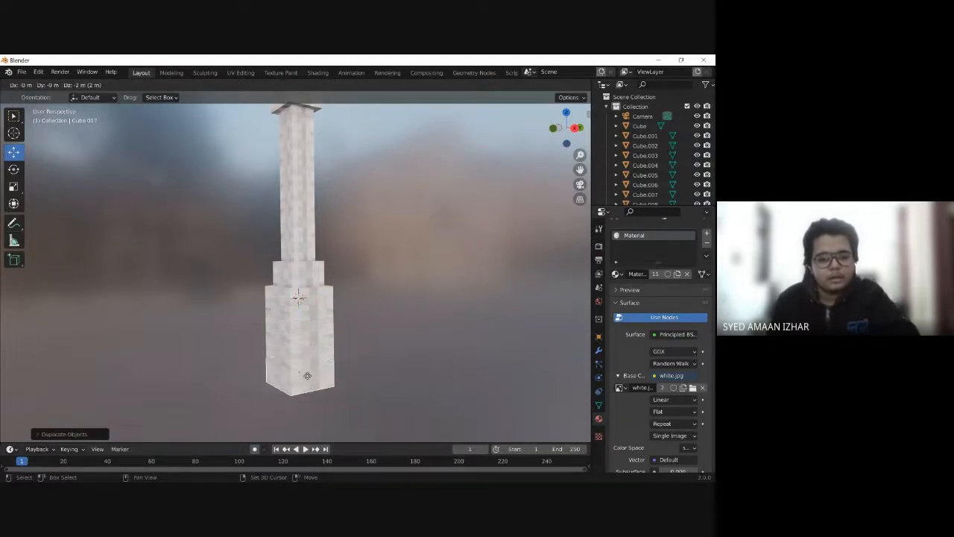
pyautogui.click(303, 377)
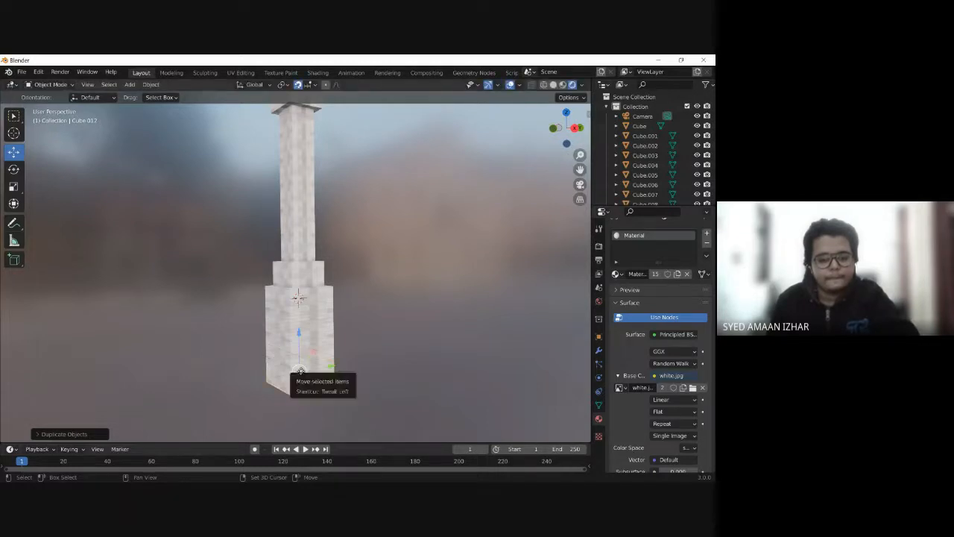
pyautogui.hotkey('shift', 'd')
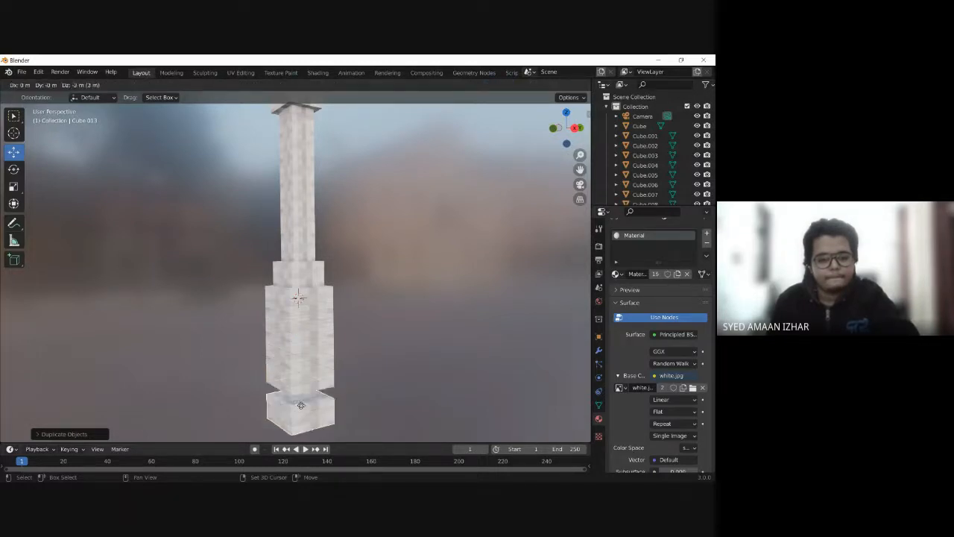
pyautogui.rightClick(300, 401)
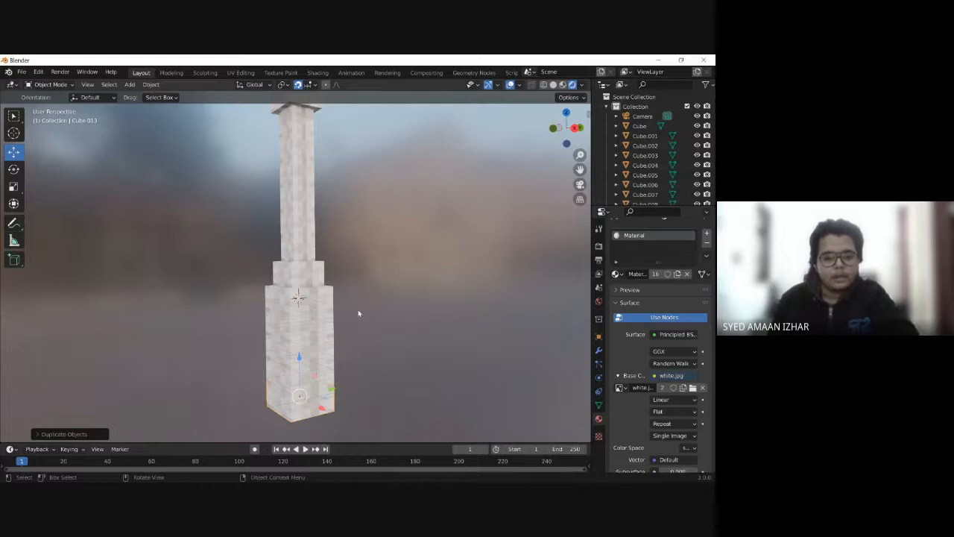
# Step: Give the block directly below the white base block its own material copy named green, using green.jpg as the base color image
pyautogui.click(326, 301)
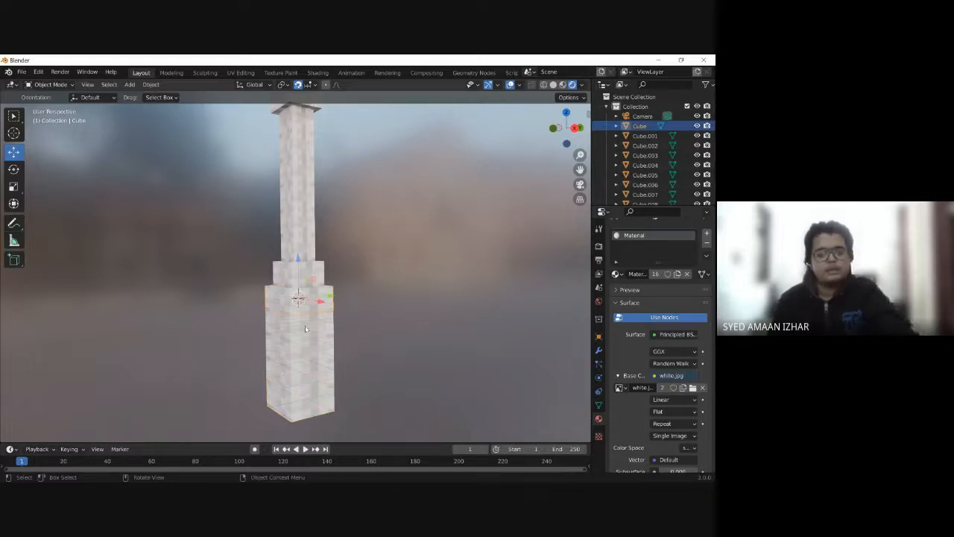
pyautogui.click(305, 328)
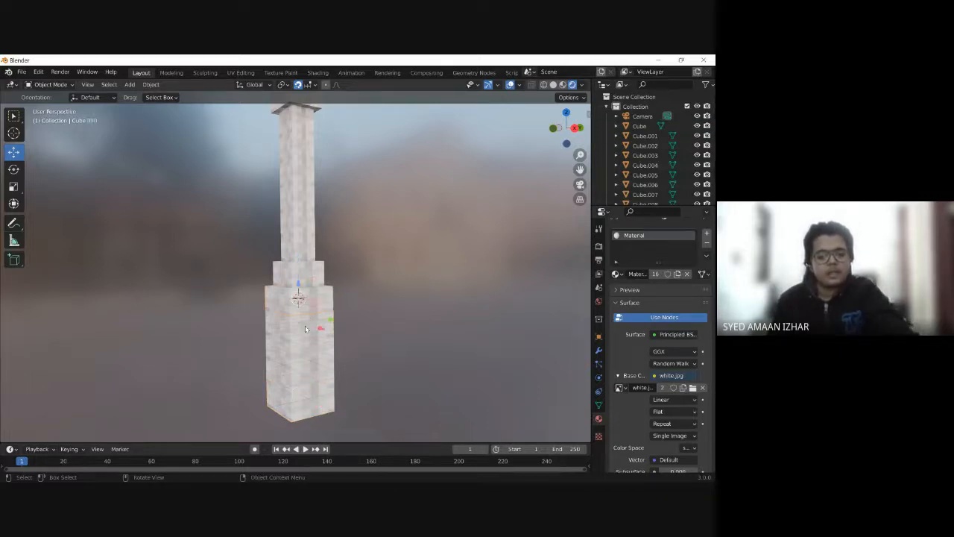
pyautogui.click(677, 274)
pyautogui.doubleClick(651, 274)
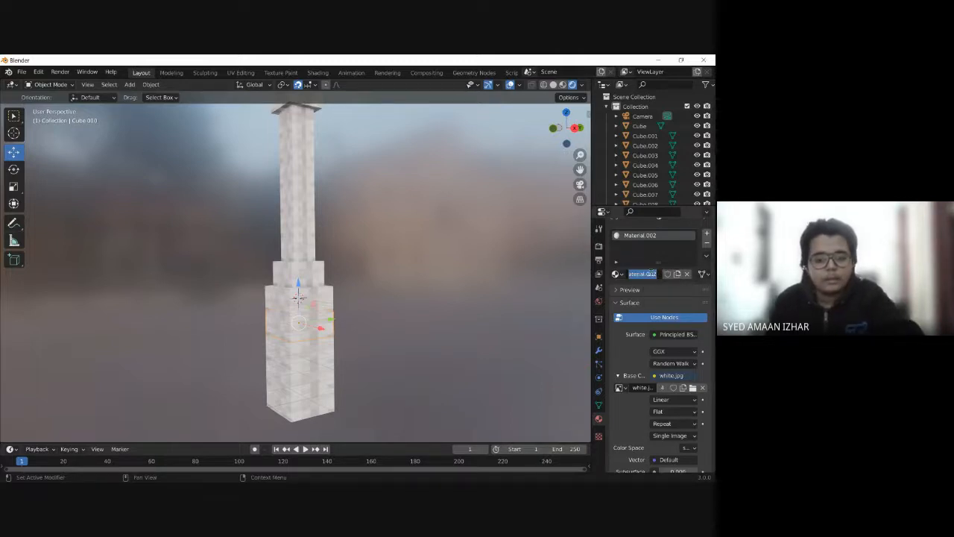
pyautogui.write('s')
pyautogui.write('reen')
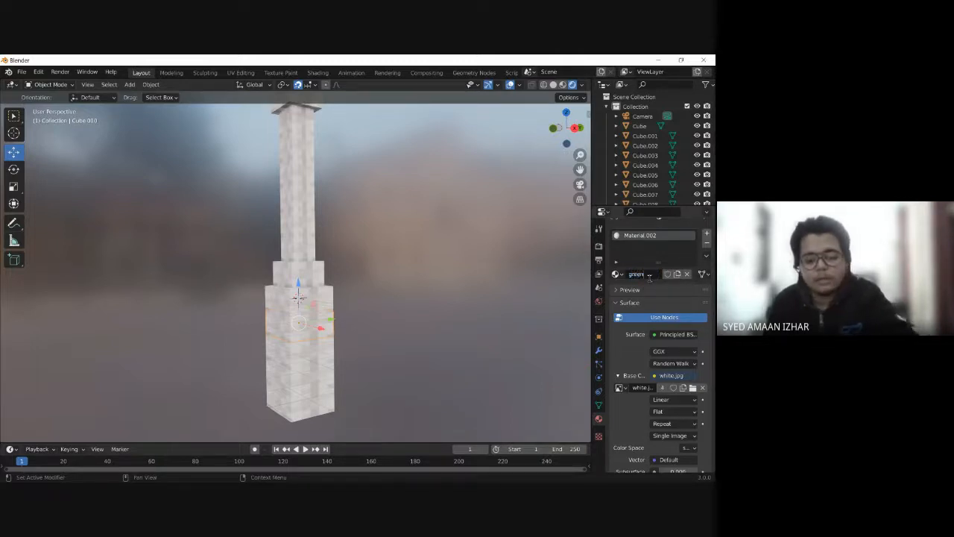
pyautogui.press('Return')
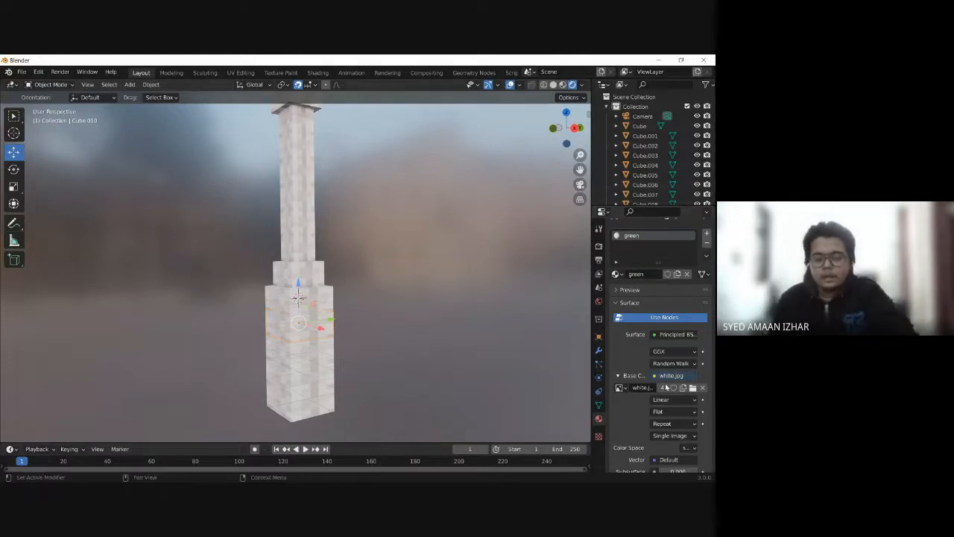
pyautogui.click(693, 388)
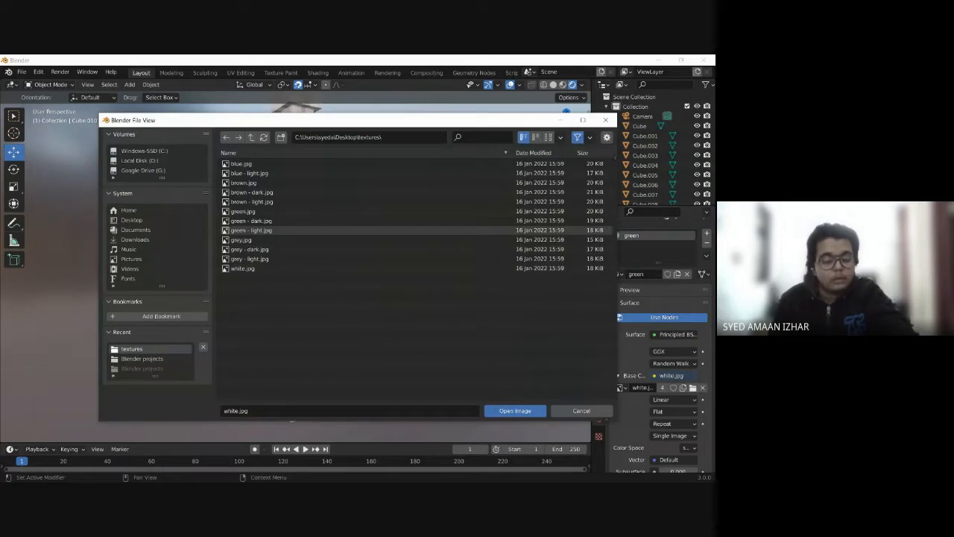
pyautogui.doubleClick(242, 211)
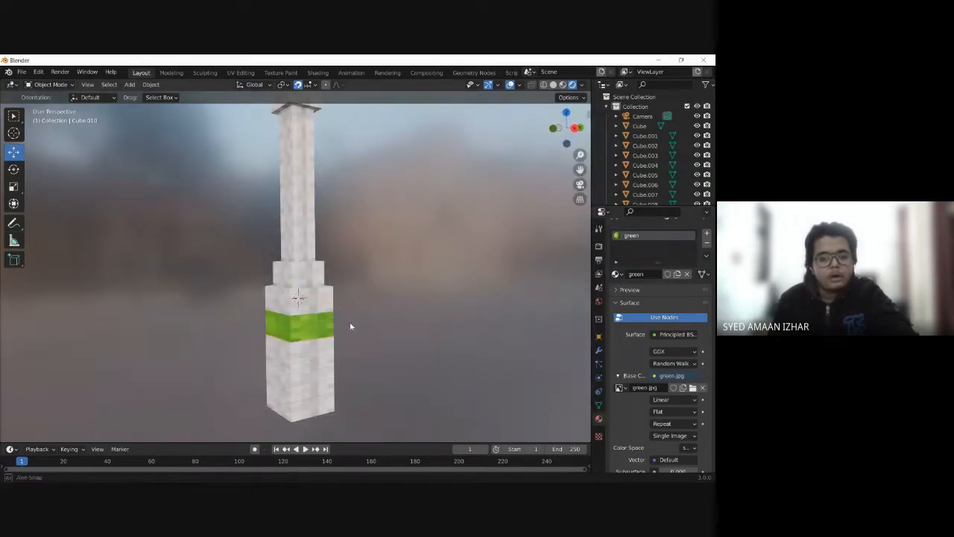
# Step: Give the block directly below the green one its own material copy named brown, using brown.jpg as the base color image
pyautogui.moveTo(347, 319); pyautogui.dragTo(348, 324, button='middle')
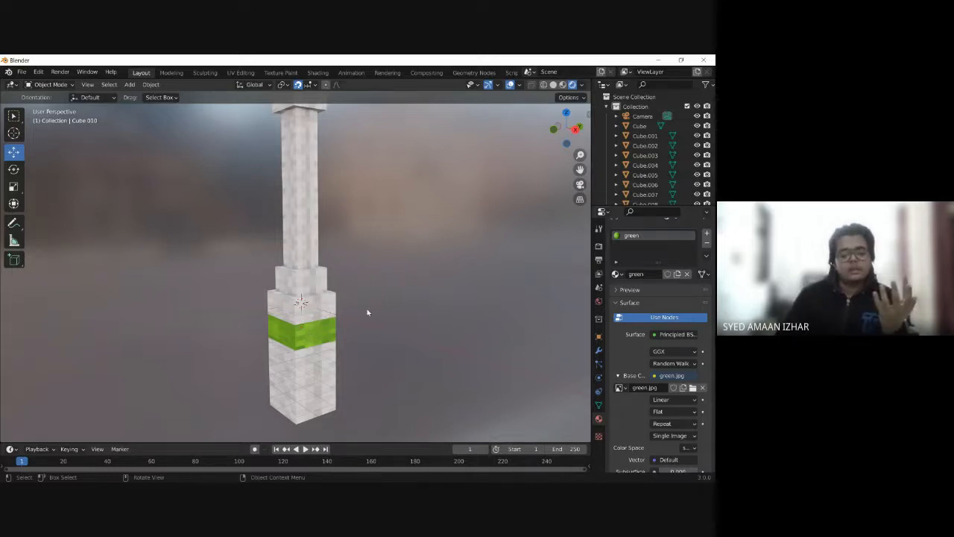
pyautogui.moveTo(366, 313); pyautogui.dragTo(359, 305, button='middle')
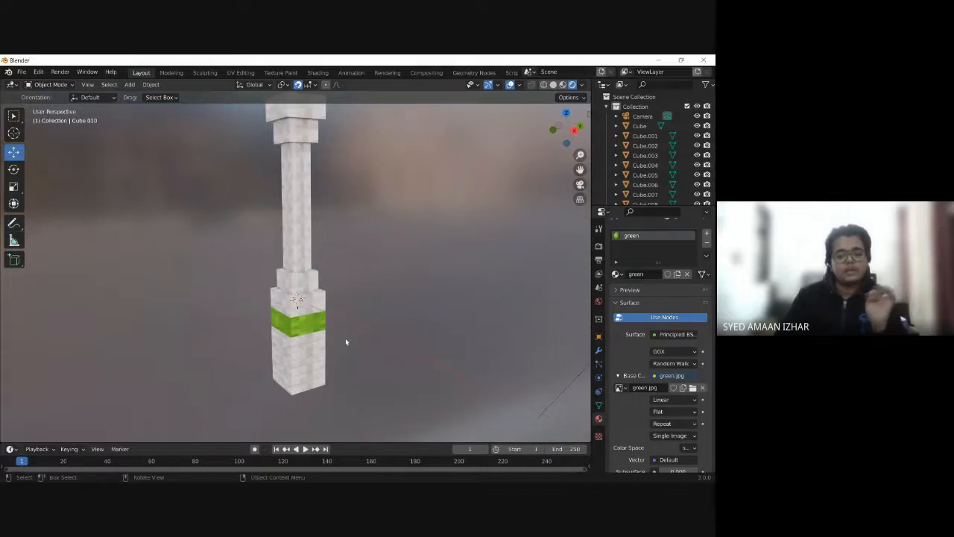
pyautogui.click(307, 344)
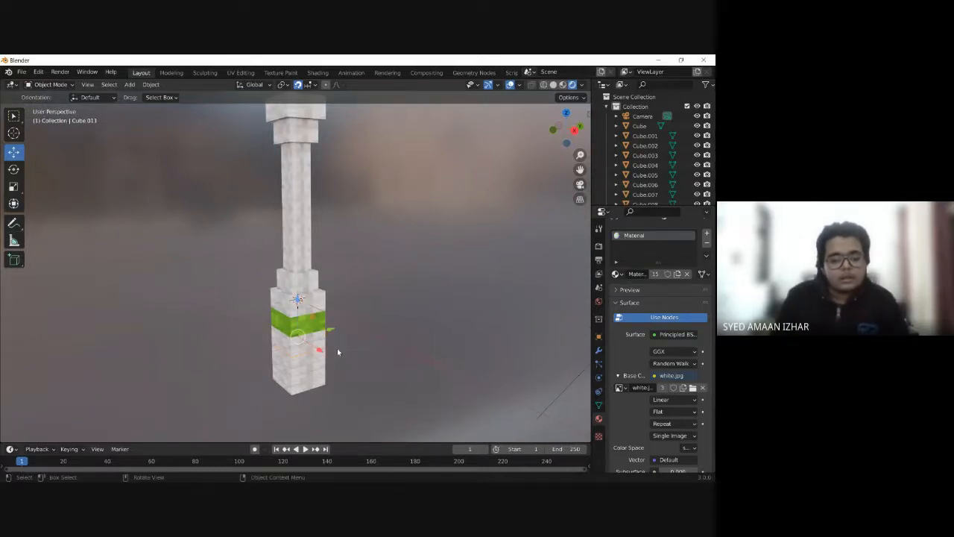
pyautogui.moveTo(405, 320); pyautogui.dragTo(345, 331, button='middle')
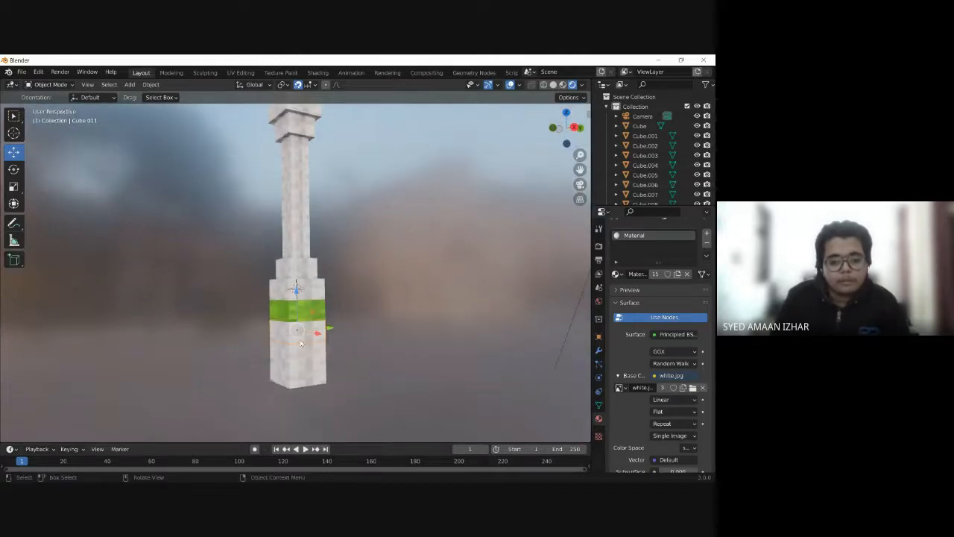
pyautogui.click(677, 274)
pyautogui.doubleClick(642, 274)
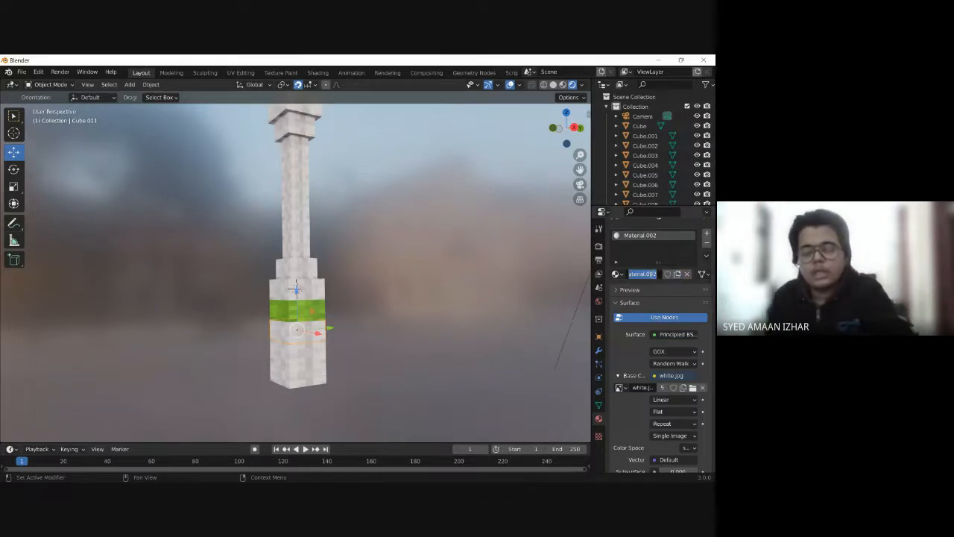
pyautogui.press('BackSpace')
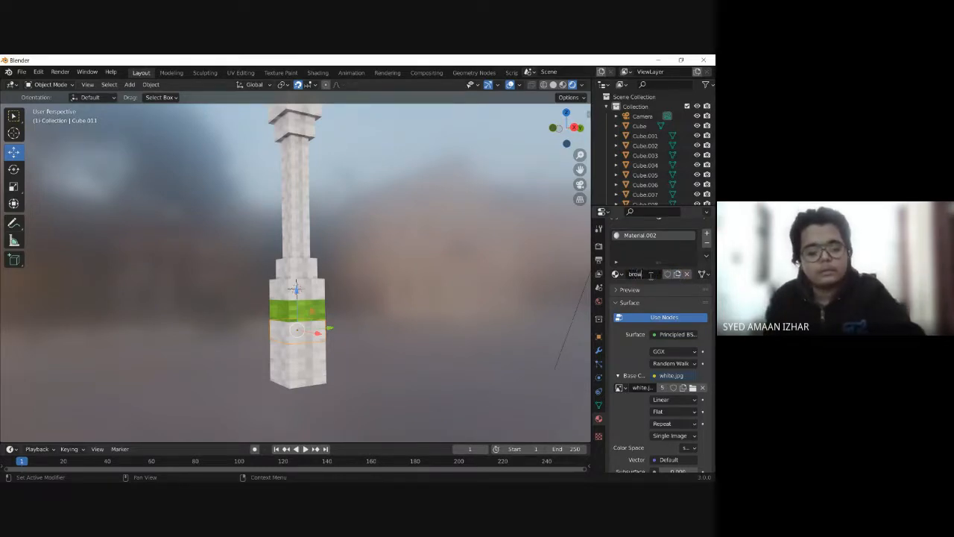
pyautogui.write('brown')
pyautogui.press('Return')
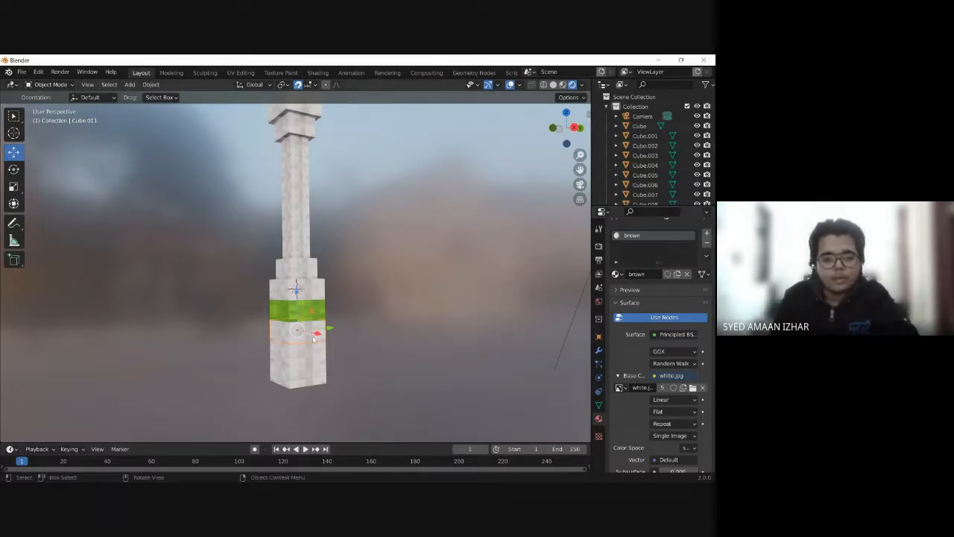
pyautogui.click(693, 388)
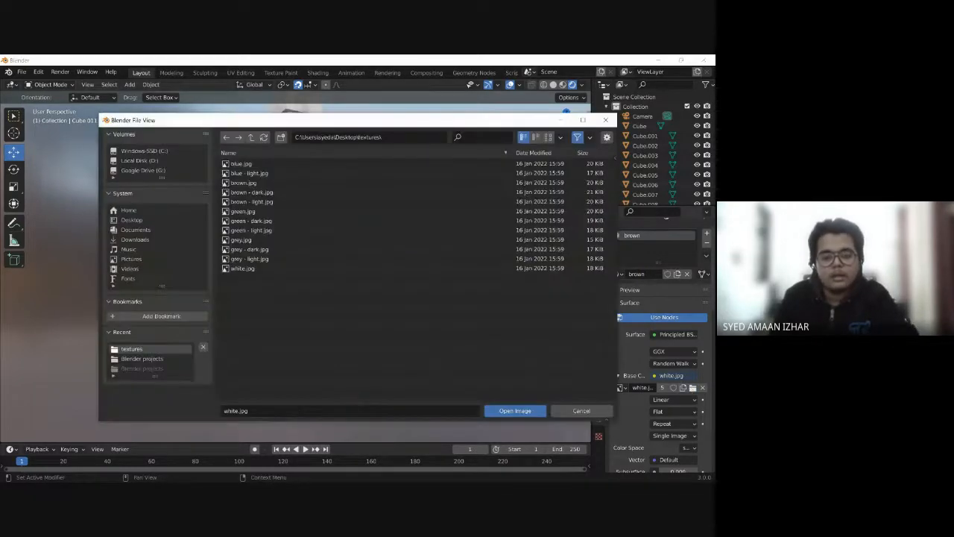
pyautogui.doubleClick(243, 182)
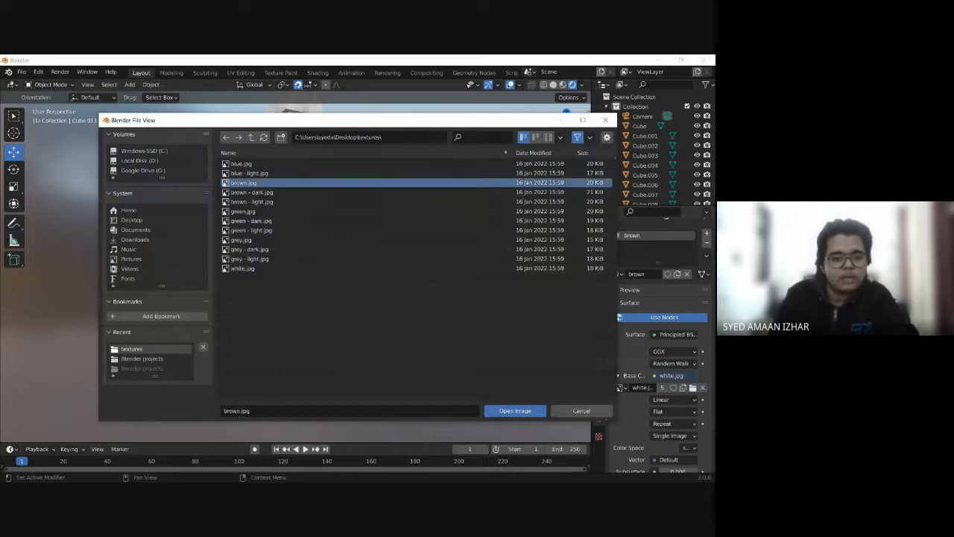
pyautogui.click(239, 366)
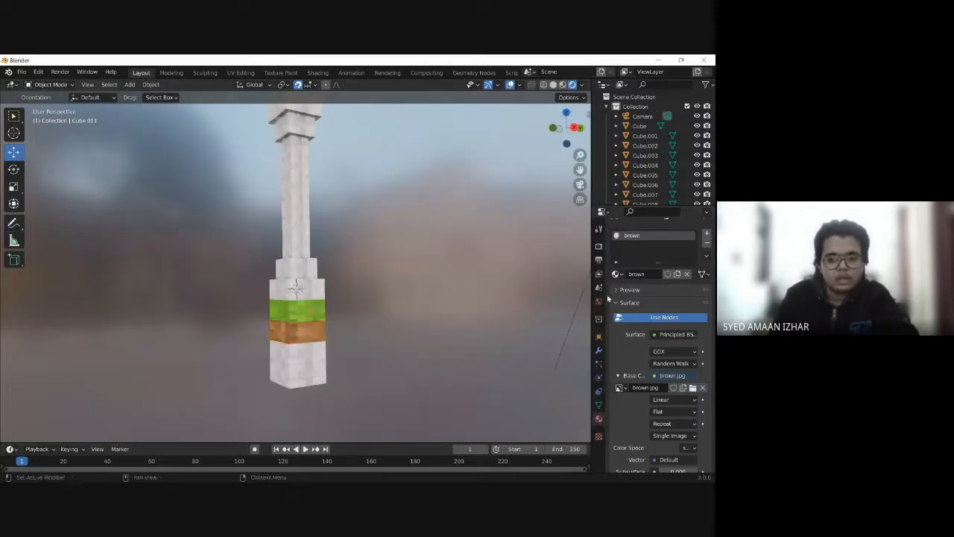
# Step: Assign the existing brown material to the two lowest blocks beneath the pillar
pyautogui.click(305, 359)
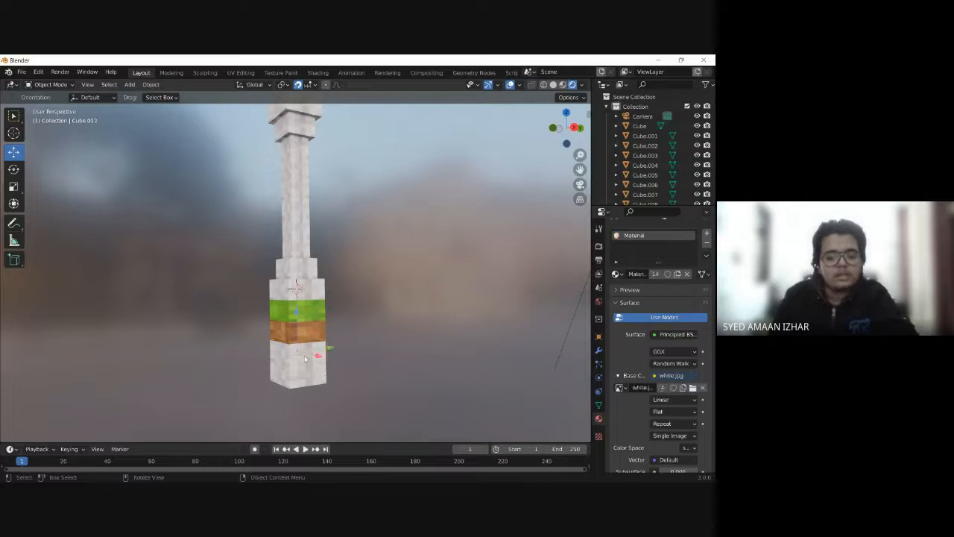
pyautogui.click(616, 274)
pyautogui.click(531, 288)
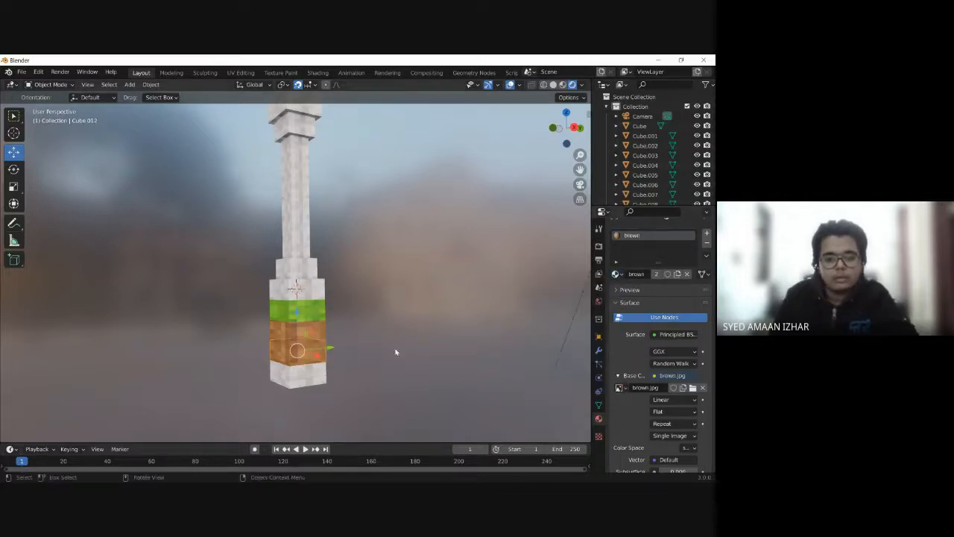
pyautogui.click(298, 380)
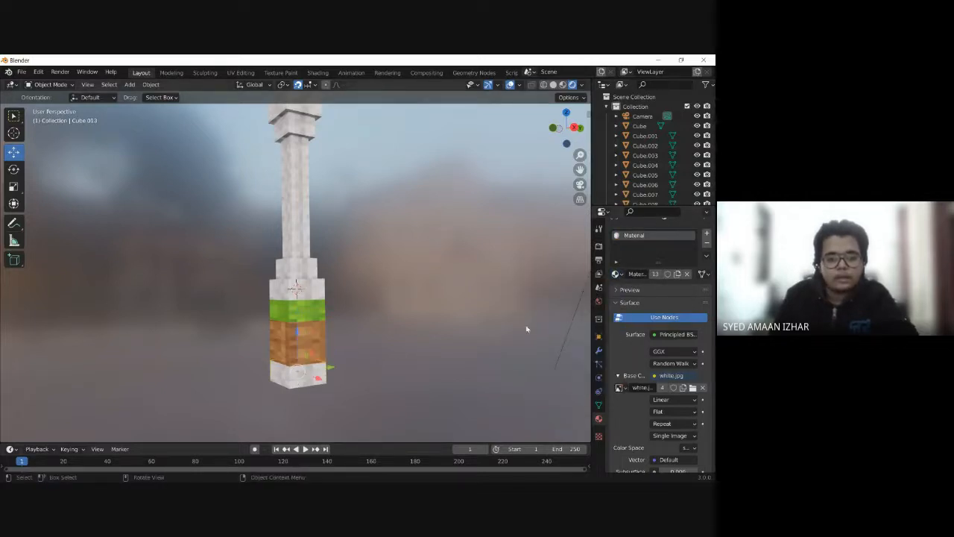
pyautogui.click(616, 273)
pyautogui.click(531, 287)
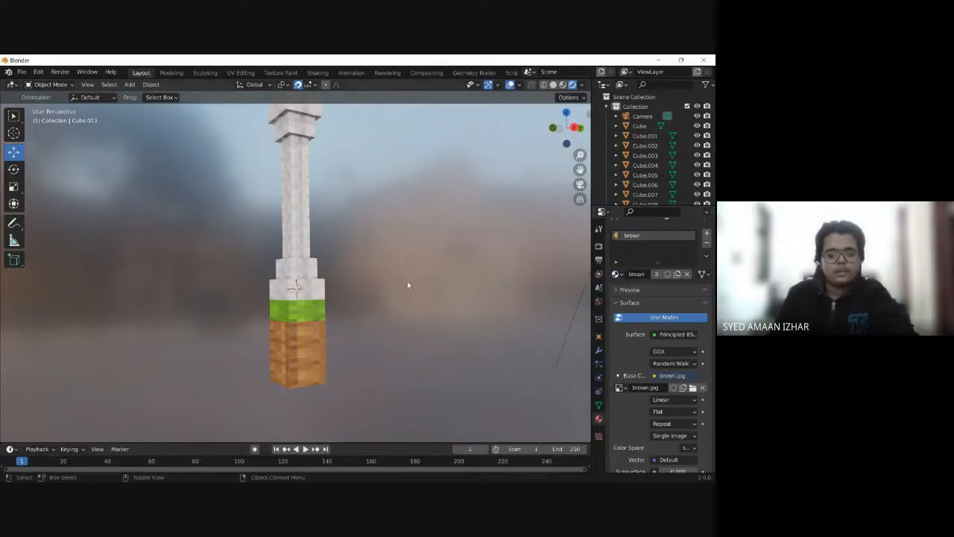
# Step: Move the sun light farther away from the pillar
pyautogui.moveTo(408, 284); pyautogui.dragTo(472, 325, button='middle')
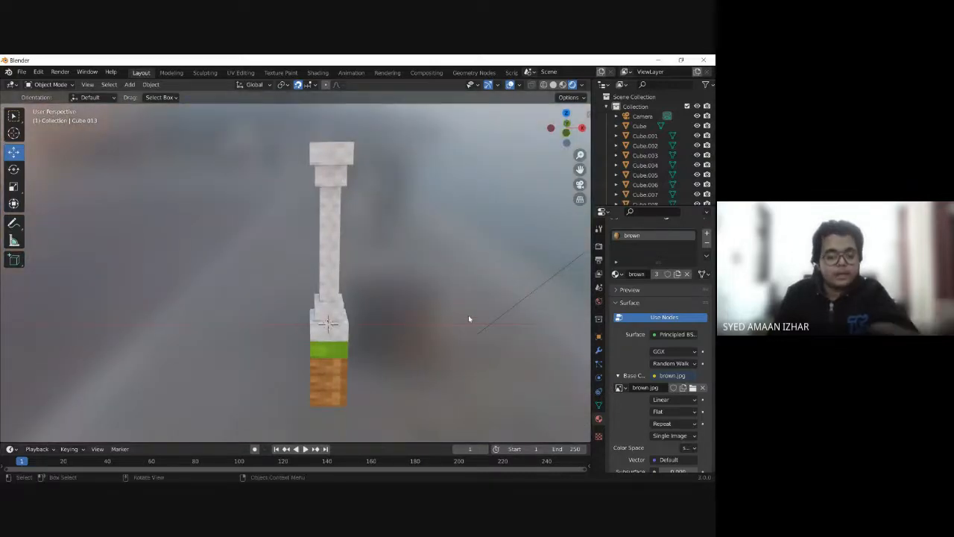
pyautogui.moveTo(468, 315); pyautogui.dragTo(501, 316, button='middle')
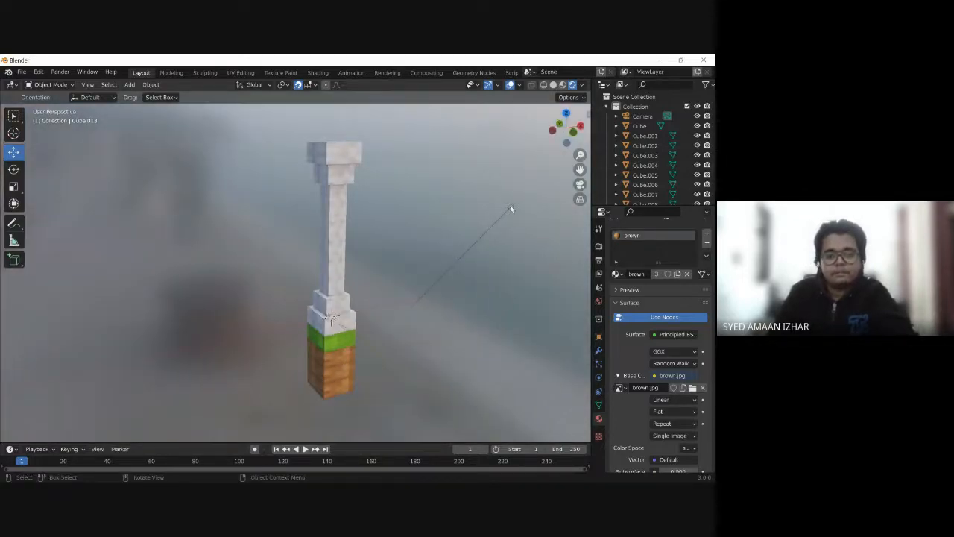
pyautogui.click(510, 206)
pyautogui.moveTo(536, 206); pyautogui.dragTo(1, 206)
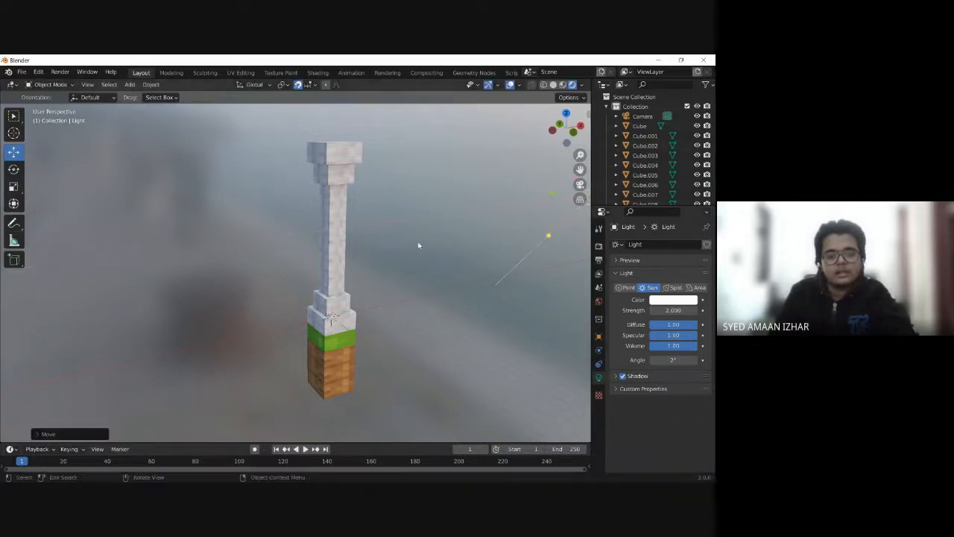
pyautogui.moveTo(420, 235); pyautogui.dragTo(277, 219, button='middle')
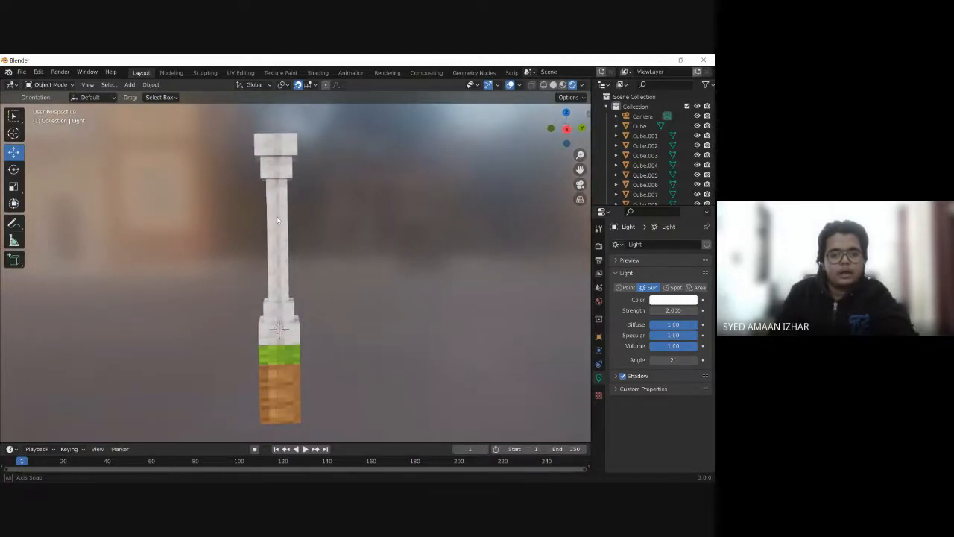
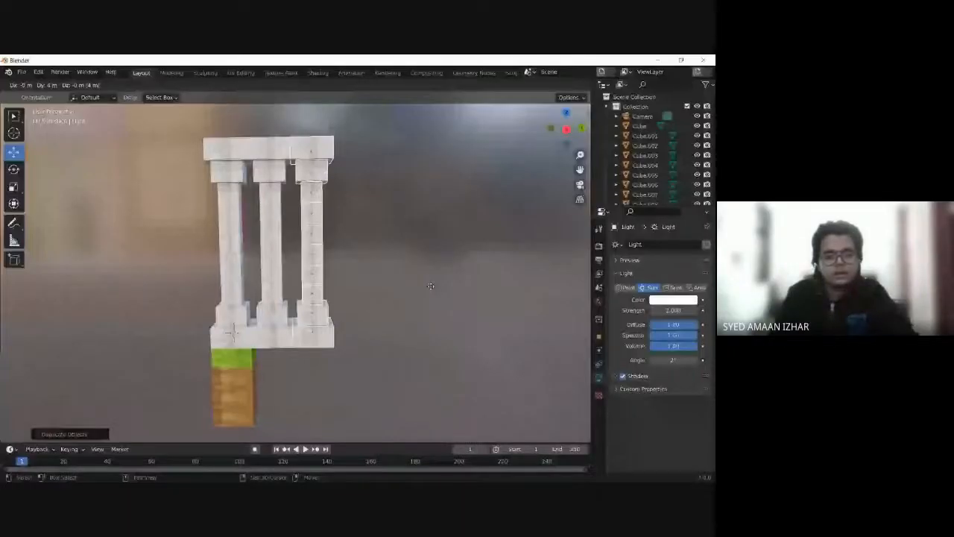
# Step: Place the pending white pillar copy and duplicate it two more times along Y, spacing the pillars 4 m apart in a row
pyautogui.click(430, 285)
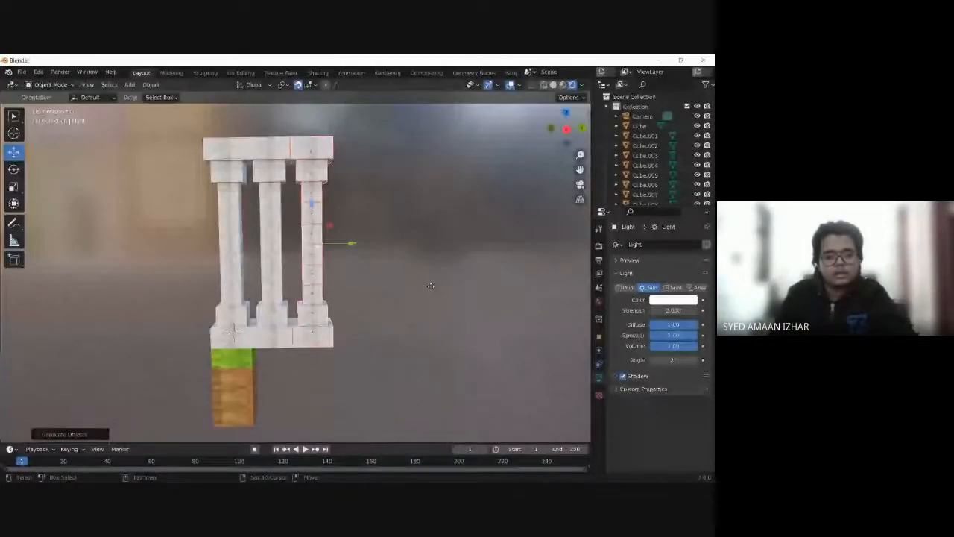
pyautogui.hotkey('shift', 'd')
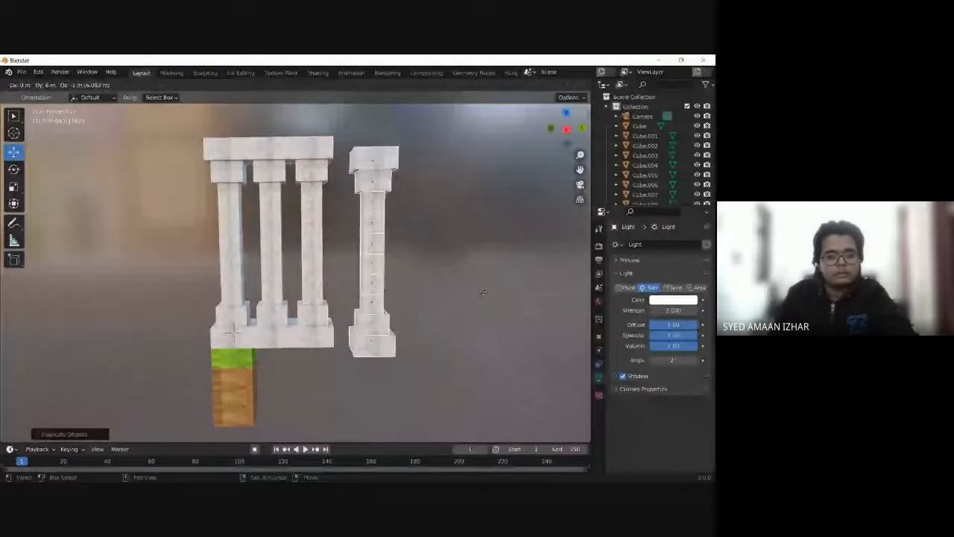
pyautogui.click(463, 286)
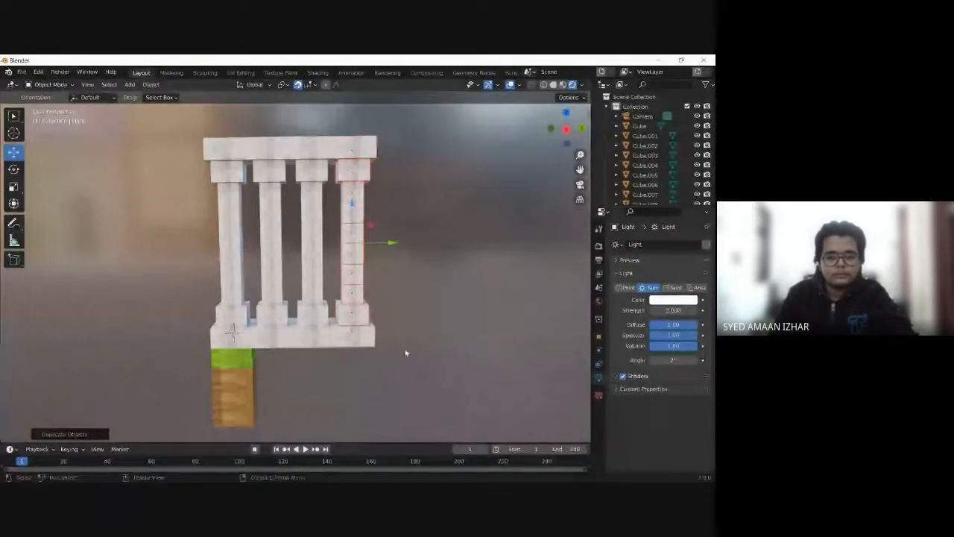
pyautogui.moveTo(452, 270)
pyautogui.mouseDown(button='middle')
pyautogui.moveTo(434, 274)
pyautogui.moveTo(458, 278)
pyautogui.moveTo(453, 284)
pyautogui.mouseUp(button='middle')
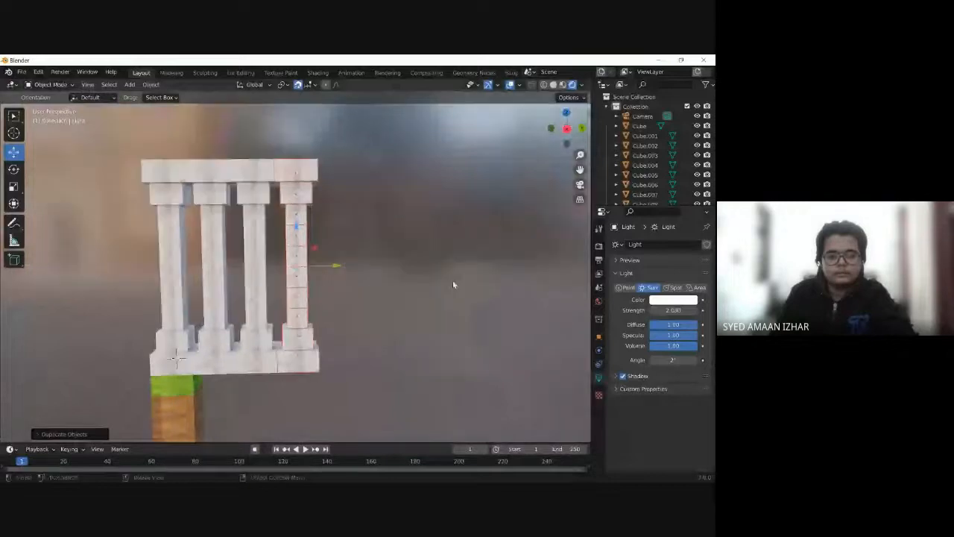
pyautogui.hotkey('shift', 'd')
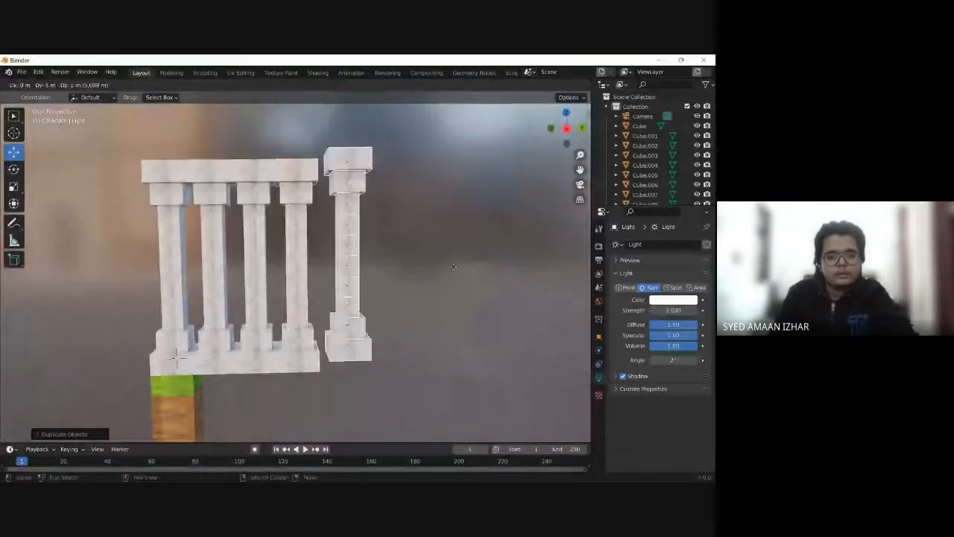
pyautogui.click(423, 275)
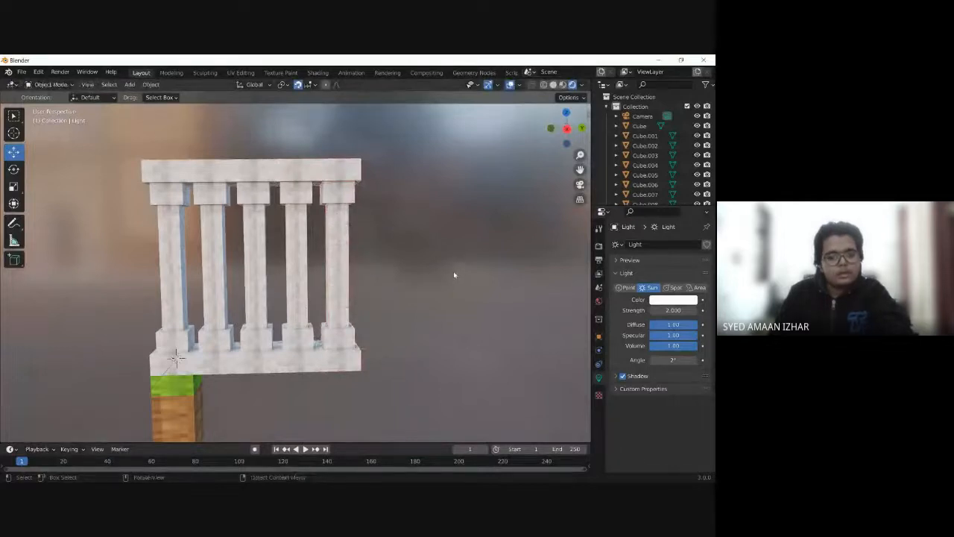
# Step: Duplicate the end pillar's top block 4 m along negative X, and duplicate its base block the same way, flush beside the original
pyautogui.moveTo(454, 276); pyautogui.dragTo(266, 211, button='middle')
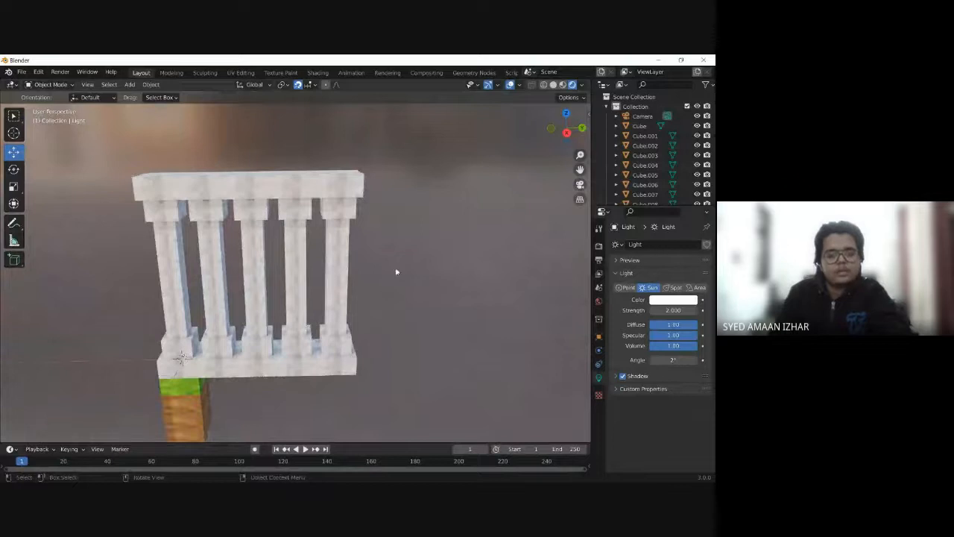
pyautogui.moveTo(397, 272)
pyautogui.mouseDown(button='middle')
pyautogui.moveTo(415, 253)
pyautogui.moveTo(340, 266)
pyautogui.moveTo(398, 256)
pyautogui.mouseUp(button='middle')
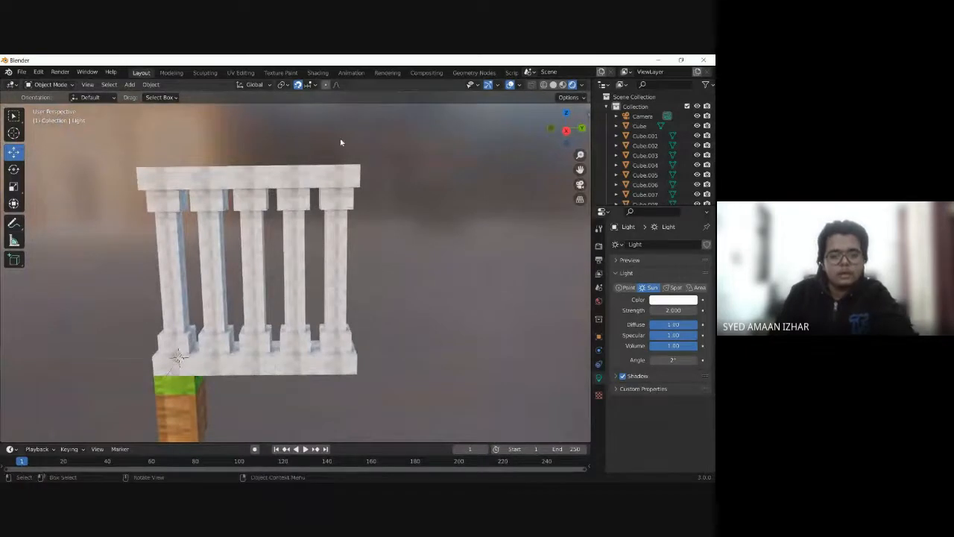
pyautogui.moveTo(368, 170); pyautogui.dragTo(260, 185, button='middle')
pyautogui.click(255, 188)
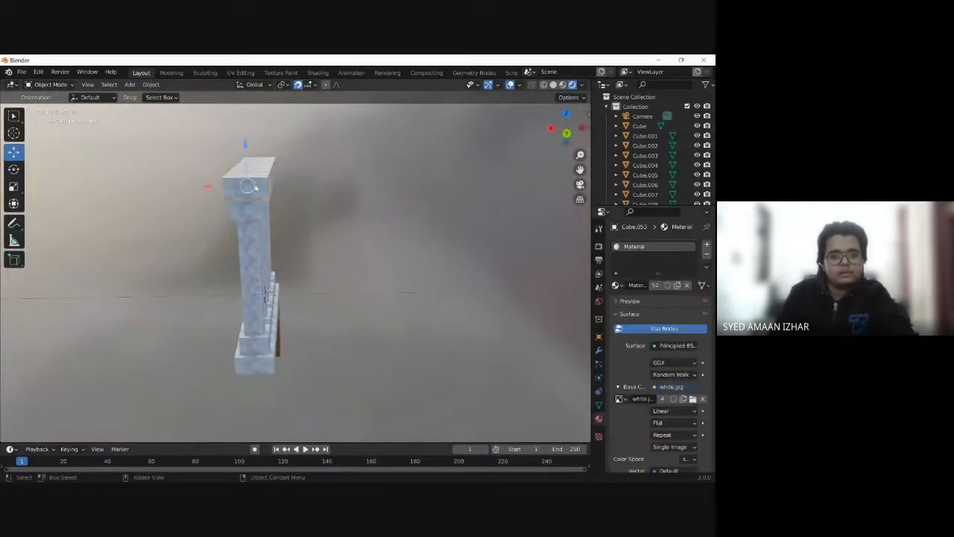
pyautogui.moveTo(254, 187); pyautogui.dragTo(291, 187)
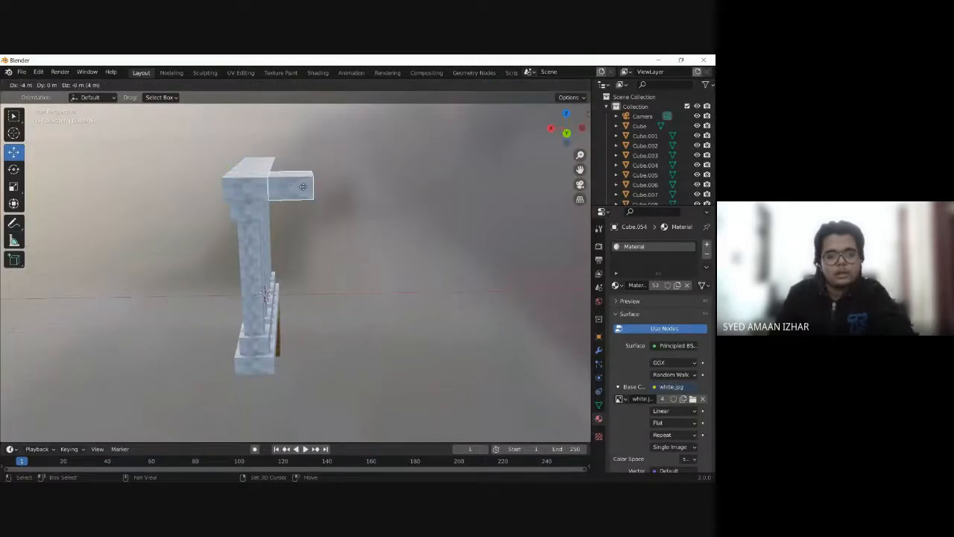
pyautogui.click(296, 284)
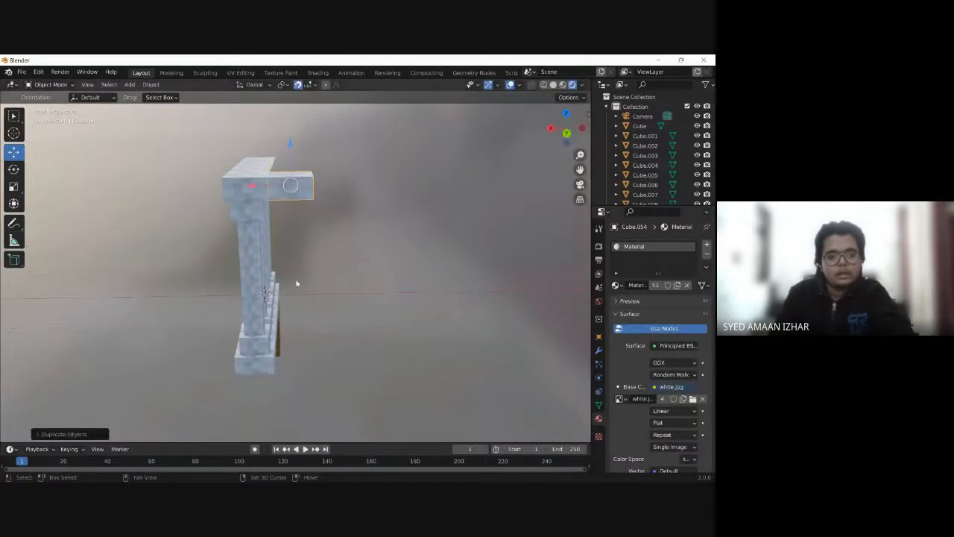
pyautogui.click(267, 367)
pyautogui.hotkey('shift', 'd')
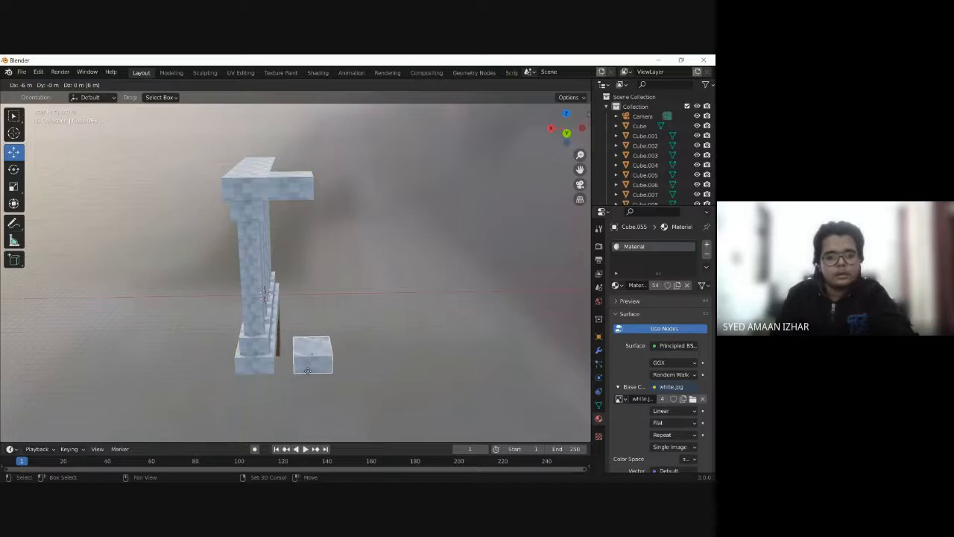
pyautogui.click(301, 370)
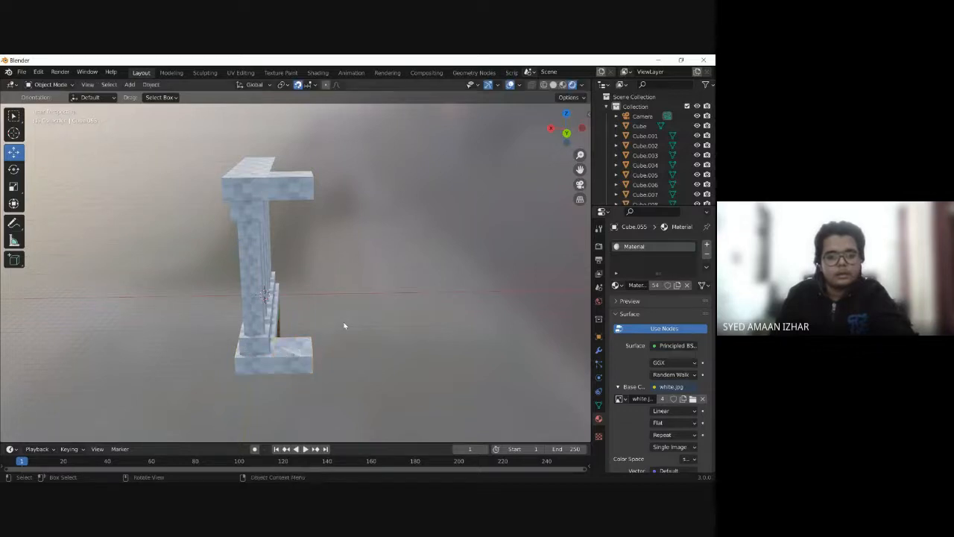
# Step: Duplicate the end pillar together with its top and base extension blocks, placing the copy about 5 m along Y beyond the row
pyautogui.moveTo(342, 325); pyautogui.dragTo(450, 320, button='middle')
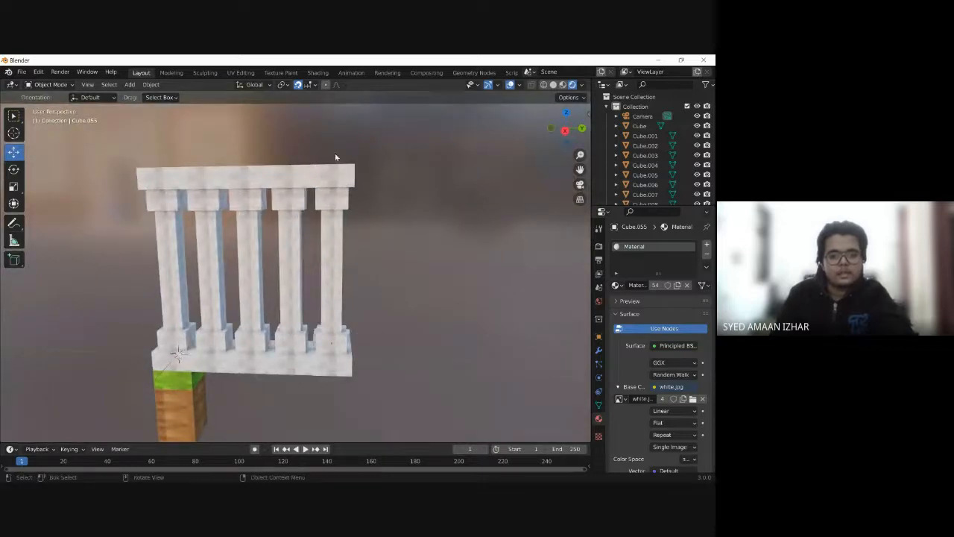
pyautogui.moveTo(336, 156); pyautogui.dragTo(349, 336)
pyautogui.moveTo(349, 370); pyautogui.dragTo(350, 376)
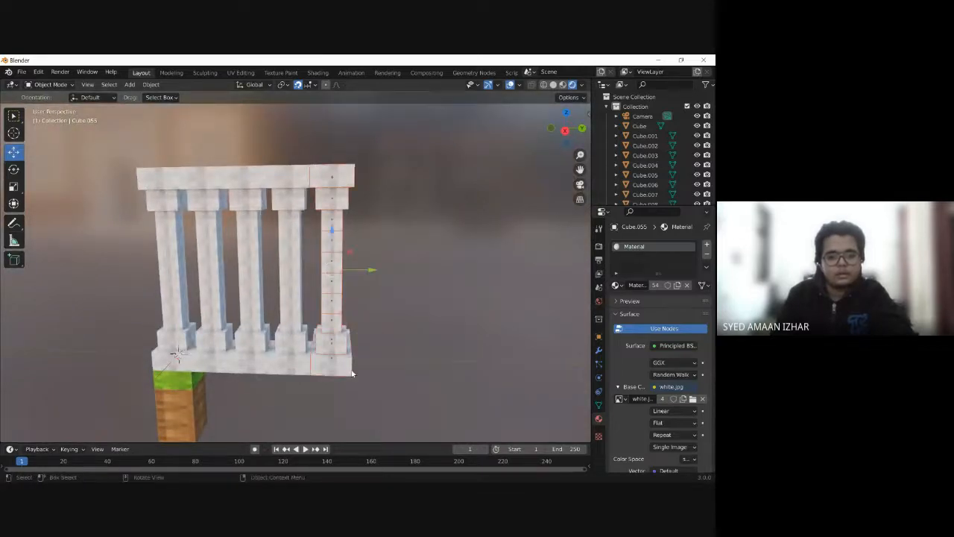
pyautogui.hotkey('shift', 'd')
pyautogui.press('g')
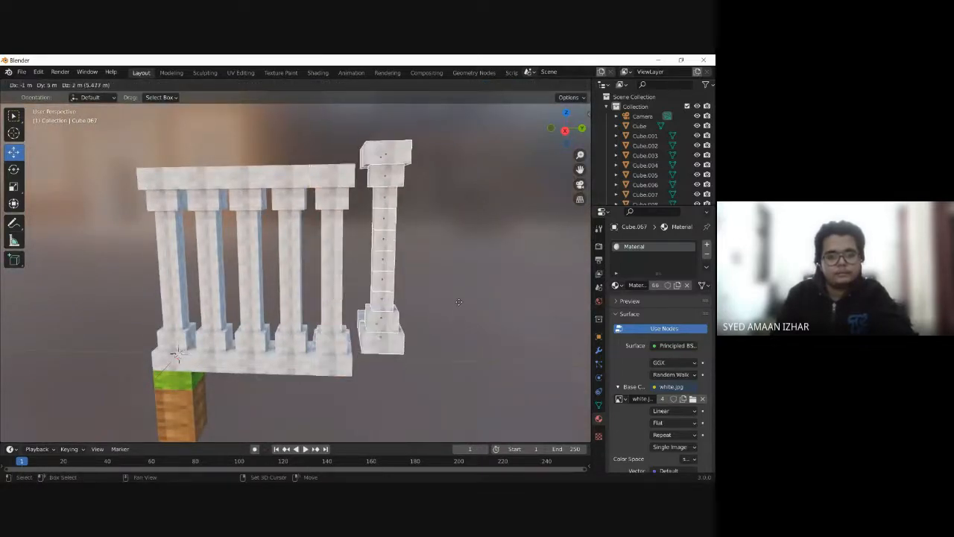
pyautogui.click(457, 301)
# Step: Move the pillar copy along negative X past the extension blocks and shift it along Y toward the new side's line
pyautogui.moveTo(455, 290); pyautogui.dragTo(345, 304, button='middle')
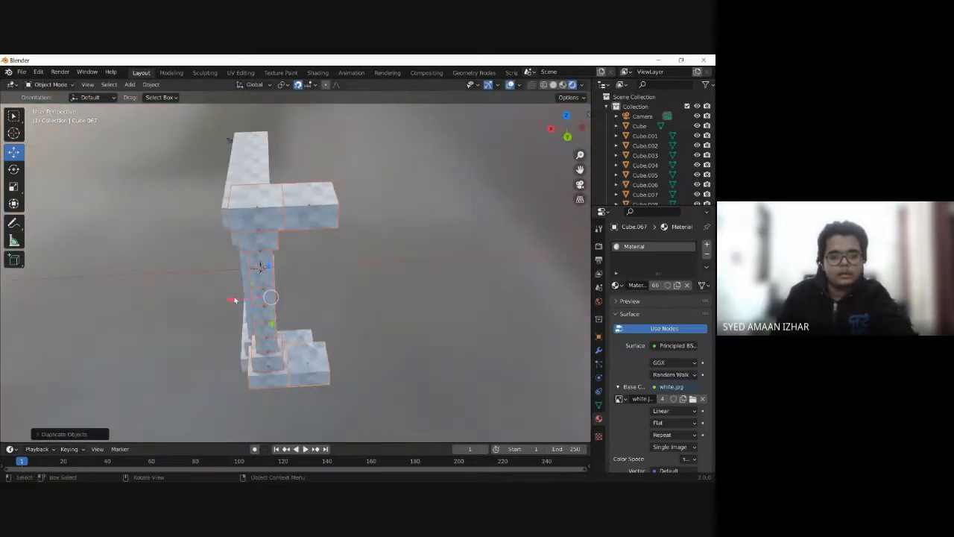
pyautogui.moveTo(235, 299); pyautogui.dragTo(409, 290)
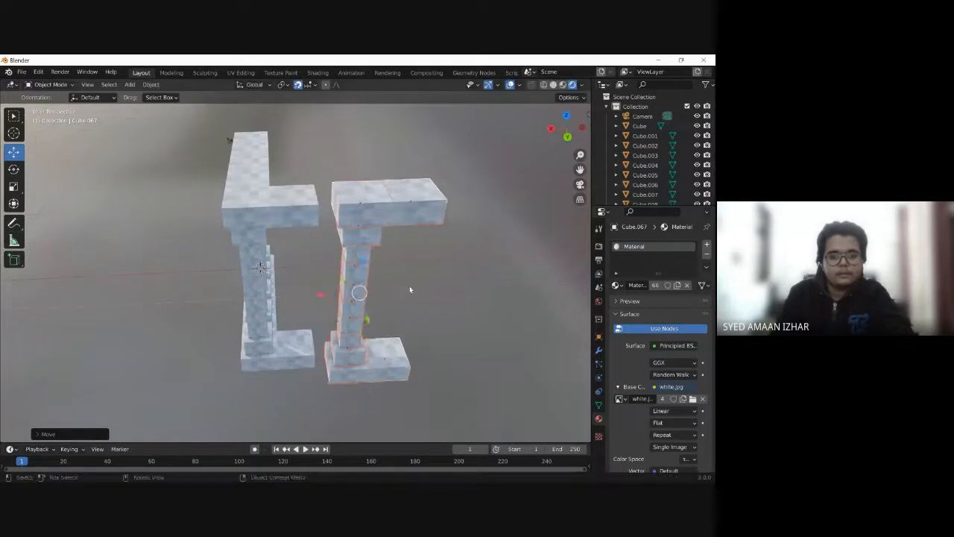
pyautogui.moveTo(409, 289); pyautogui.dragTo(366, 294, button='middle')
pyautogui.press('g')
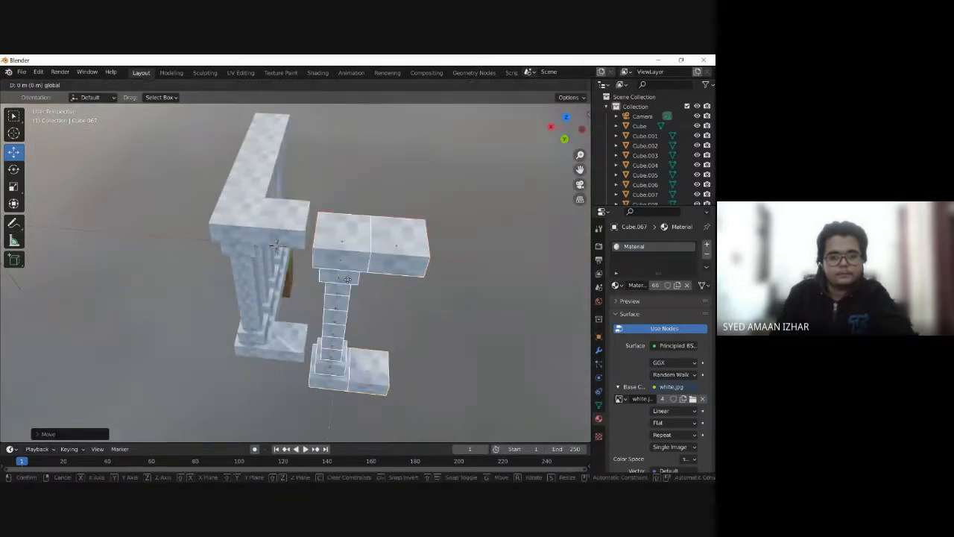
pyautogui.click(350, 296)
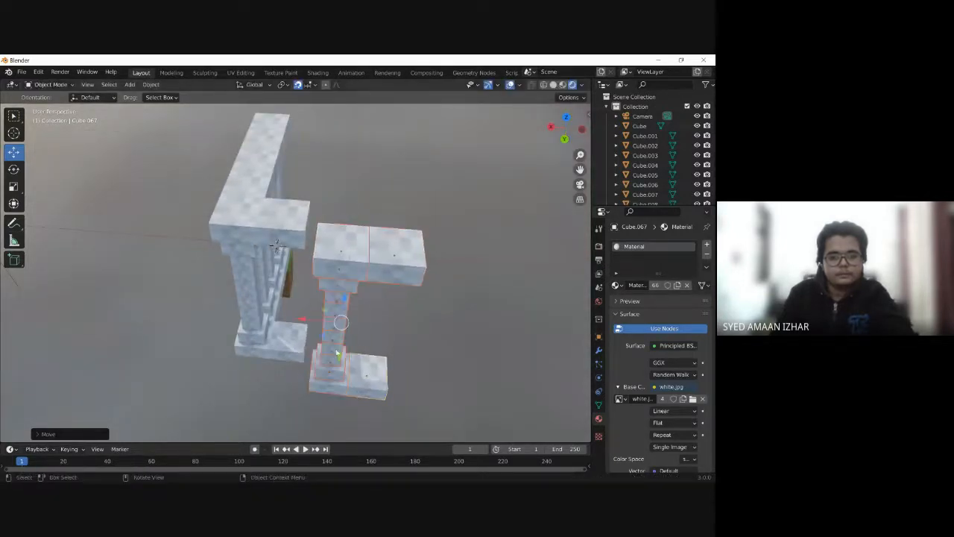
# Step: Lower the pillar copy to the row's level and move it along X until it joins the corner pillar's extension blocks
pyautogui.moveTo(339, 361); pyautogui.dragTo(360, 243, button='middle')
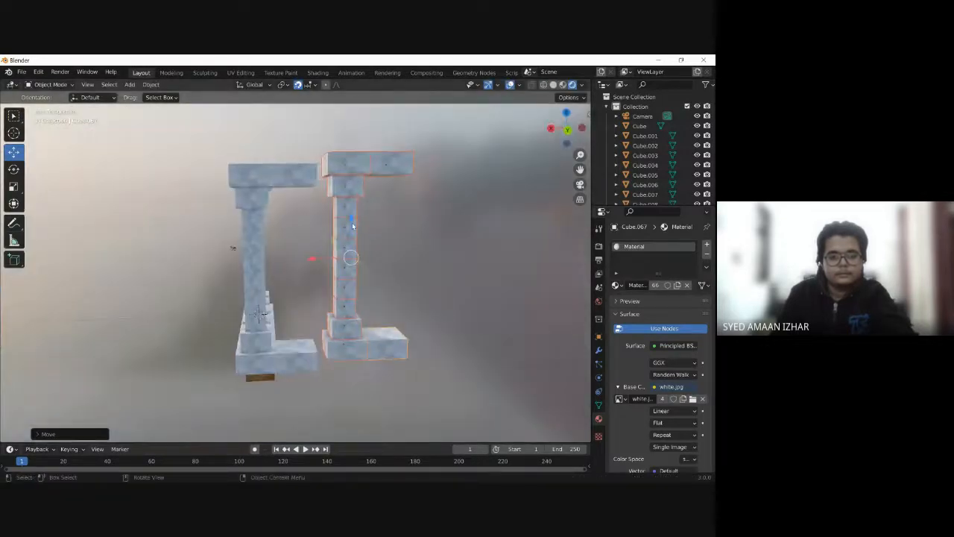
pyautogui.press('g')
pyautogui.click(352, 232)
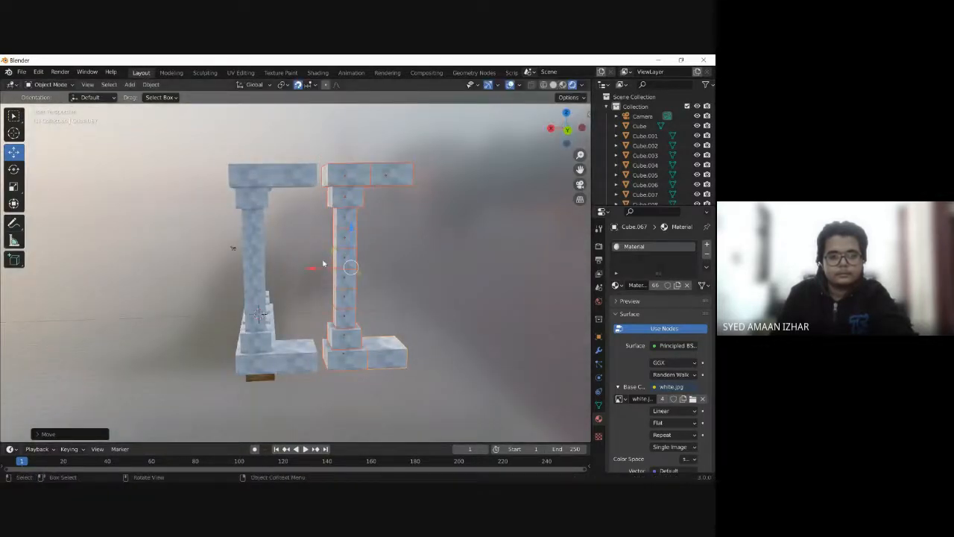
pyautogui.moveTo(442, 234); pyautogui.dragTo(317, 293, button='middle')
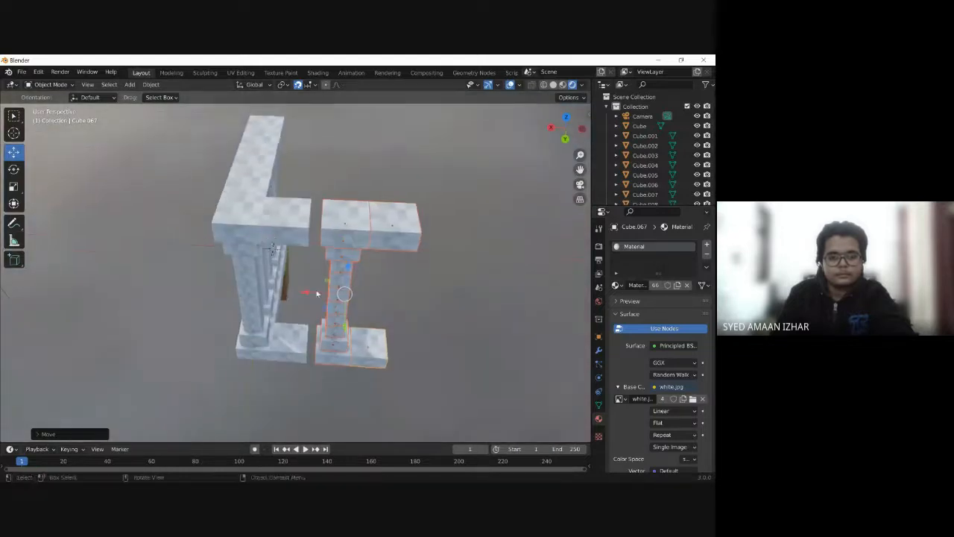
pyautogui.moveTo(314, 295); pyautogui.dragTo(303, 292)
pyautogui.click(400, 286)
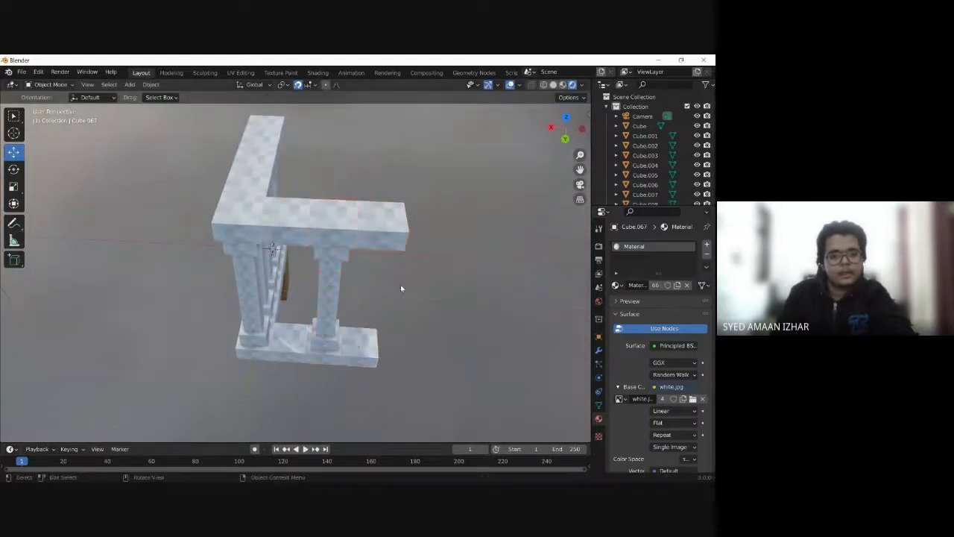
# Step: Duplicate the new side pillar with its top and base extension blocks about 8 m along negative X
pyautogui.moveTo(401, 286); pyautogui.dragTo(415, 247, button='middle')
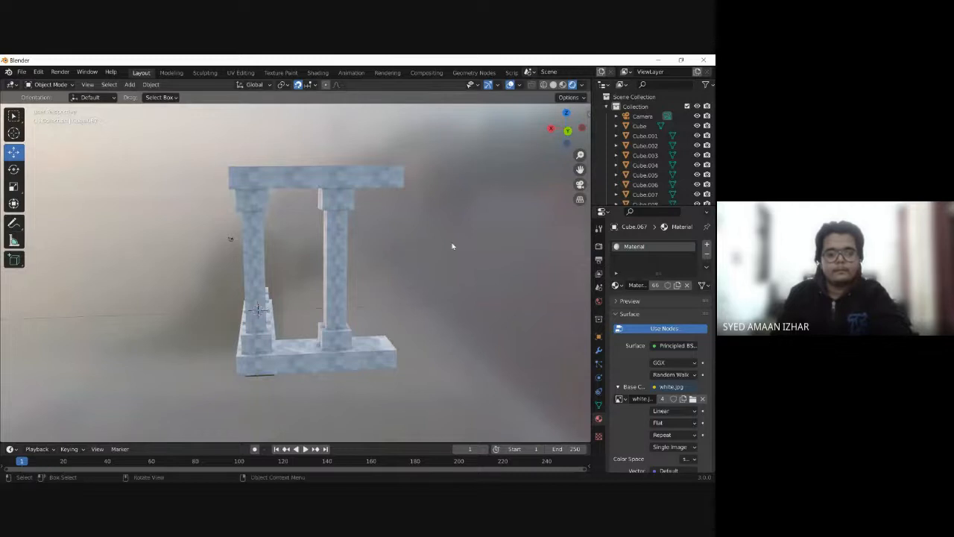
pyautogui.moveTo(449, 247); pyautogui.dragTo(380, 239, button='middle')
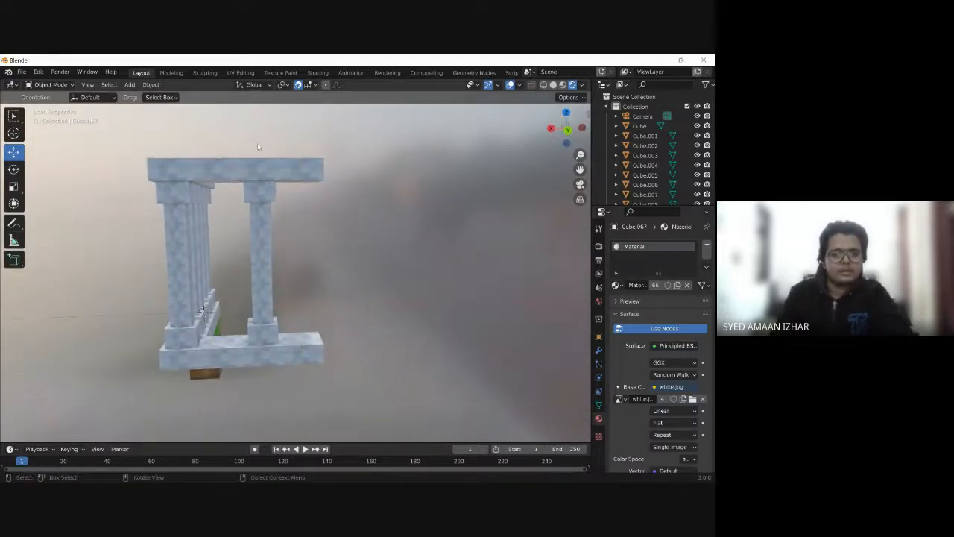
pyautogui.click(275, 270)
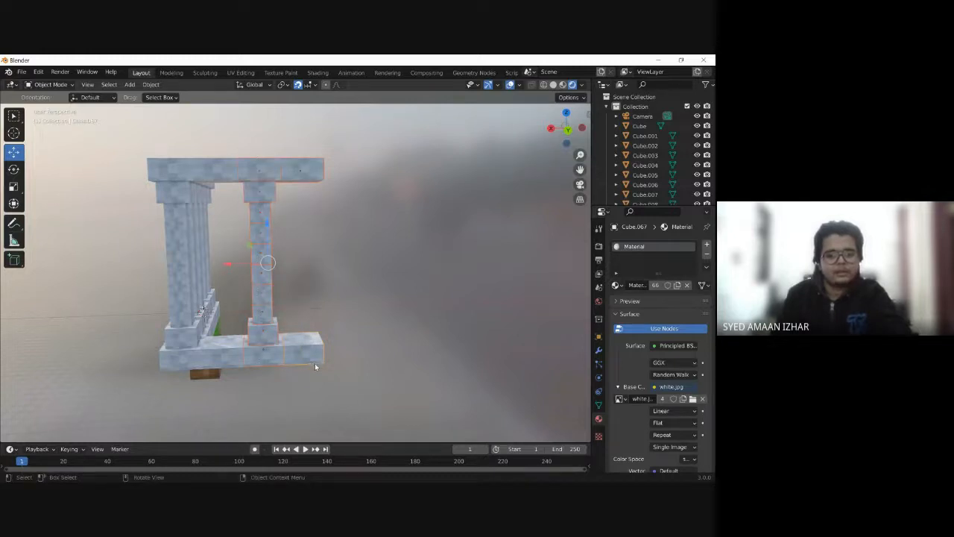
pyautogui.hotkey('shift', 'd')
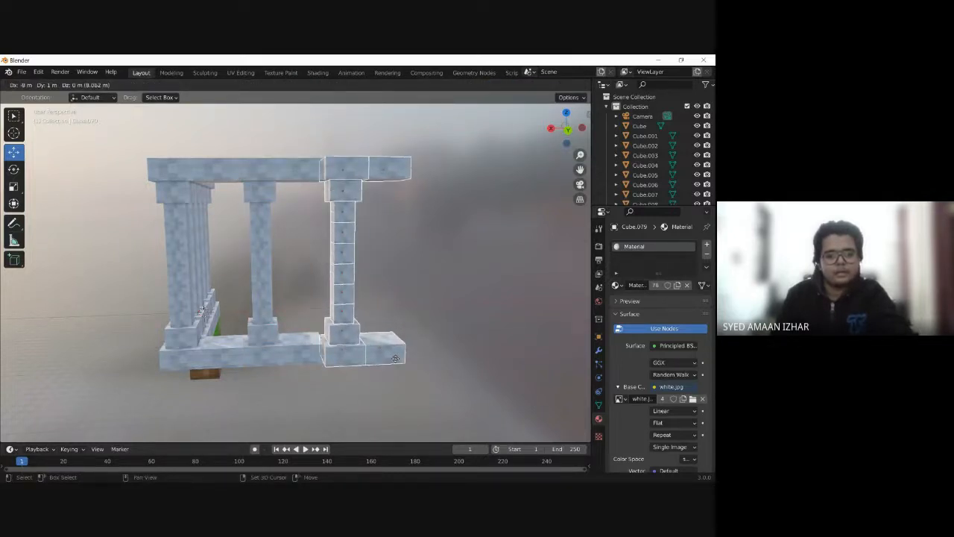
pyautogui.click(395, 355)
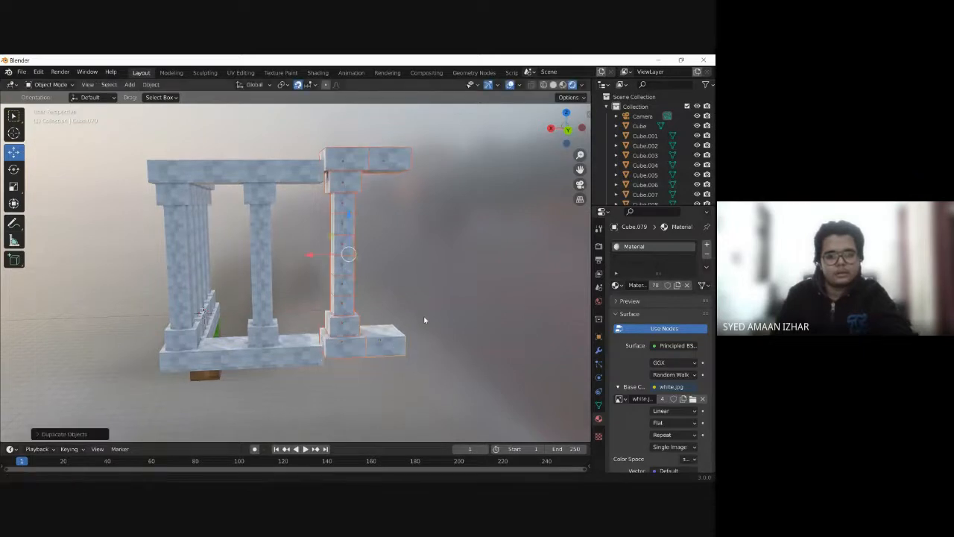
# Step: Shift the newest pillar copy along Y into line with the side row and lower it along Z
pyautogui.moveTo(424, 320); pyautogui.dragTo(332, 317, button='middle')
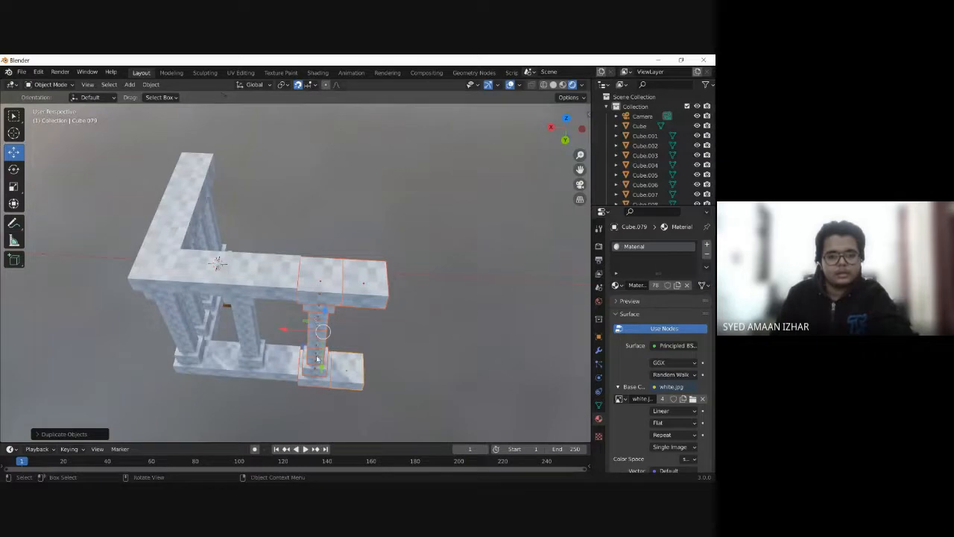
pyautogui.moveTo(322, 367); pyautogui.dragTo(324, 353)
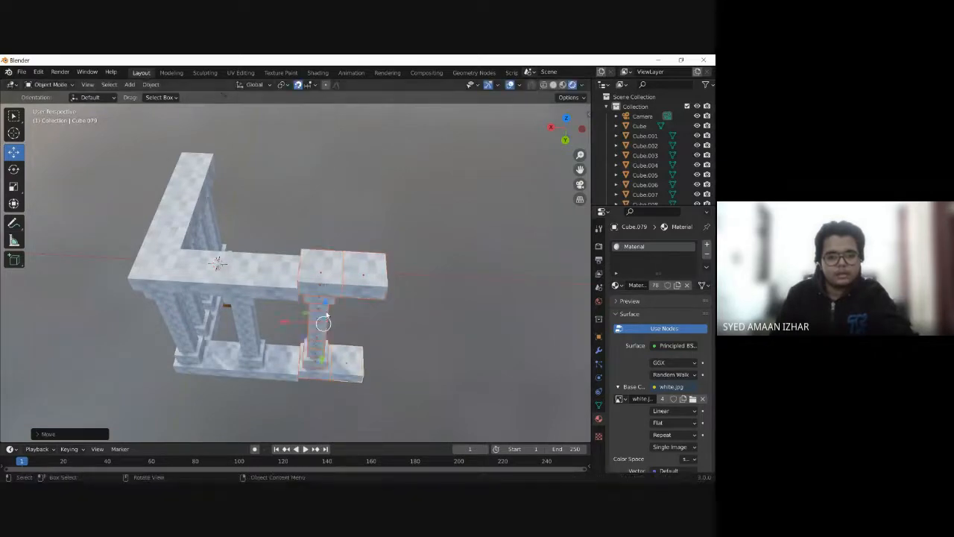
pyautogui.hotkey('ctrl', 'z')
pyautogui.hotkey('ctrl', 'z')
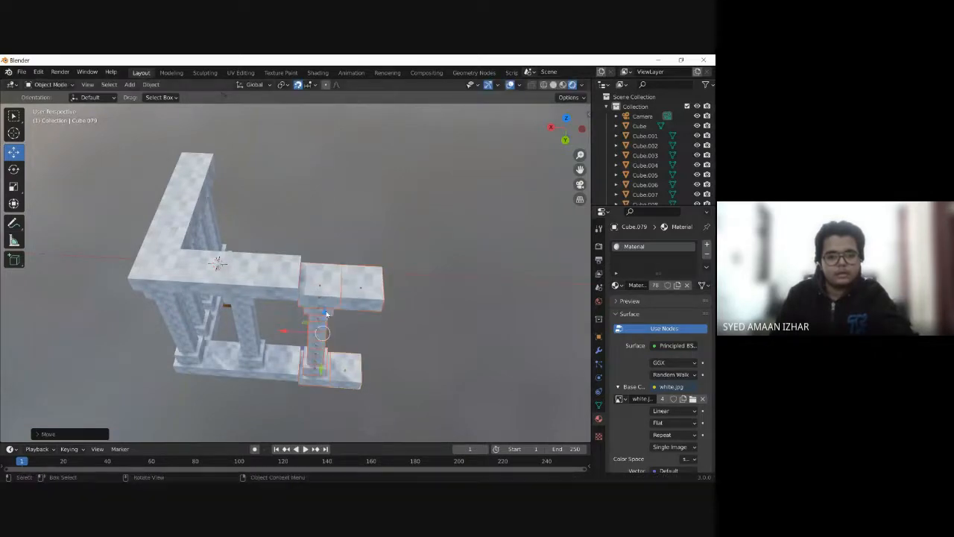
pyautogui.click(326, 314)
# Step: Raise the newest pillar copy along Z so its top and base line up with the neighbouring side pillar
pyautogui.moveTo(382, 252); pyautogui.dragTo(389, 214, button='middle')
pyautogui.scroll(-3, 390, 212)
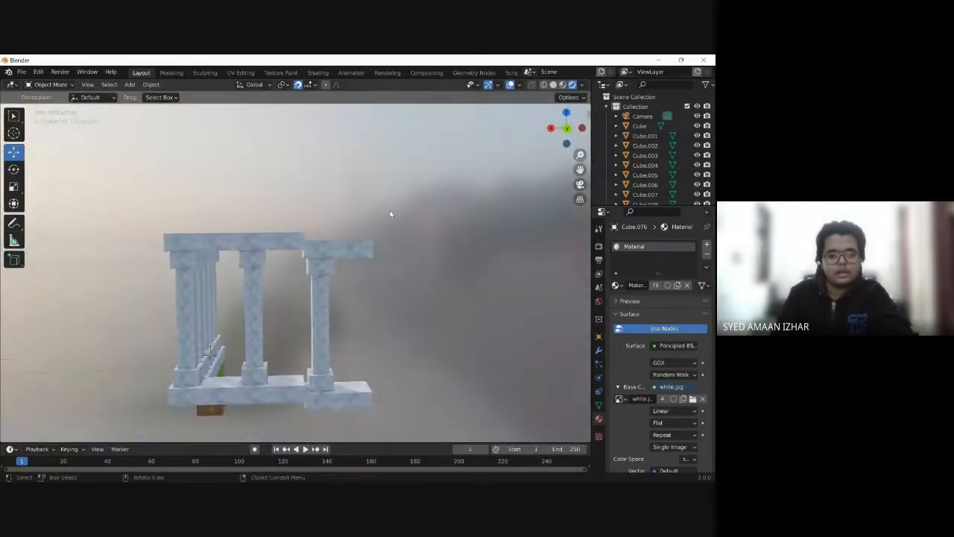
pyautogui.moveTo(390, 273); pyautogui.dragTo(383, 279, button='middle')
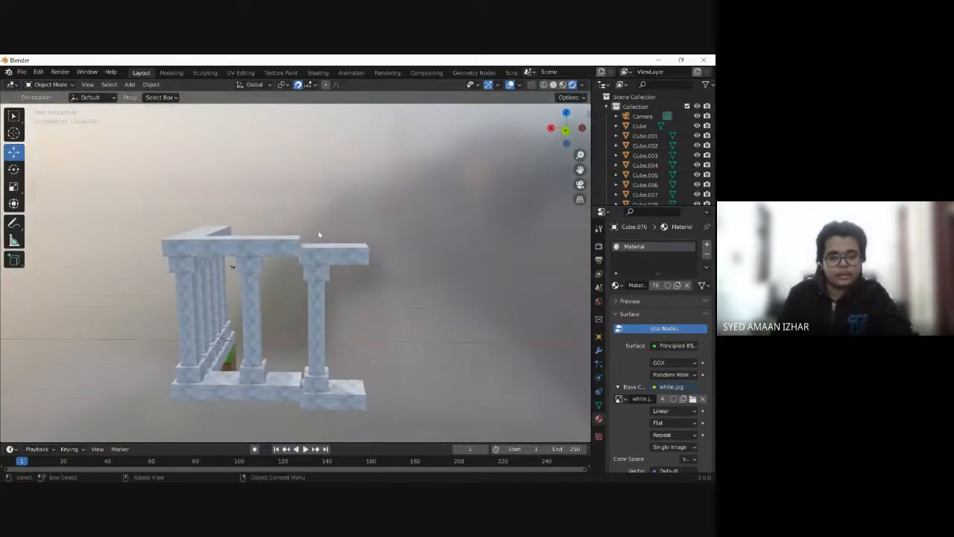
pyautogui.moveTo(312, 228); pyautogui.dragTo(351, 384)
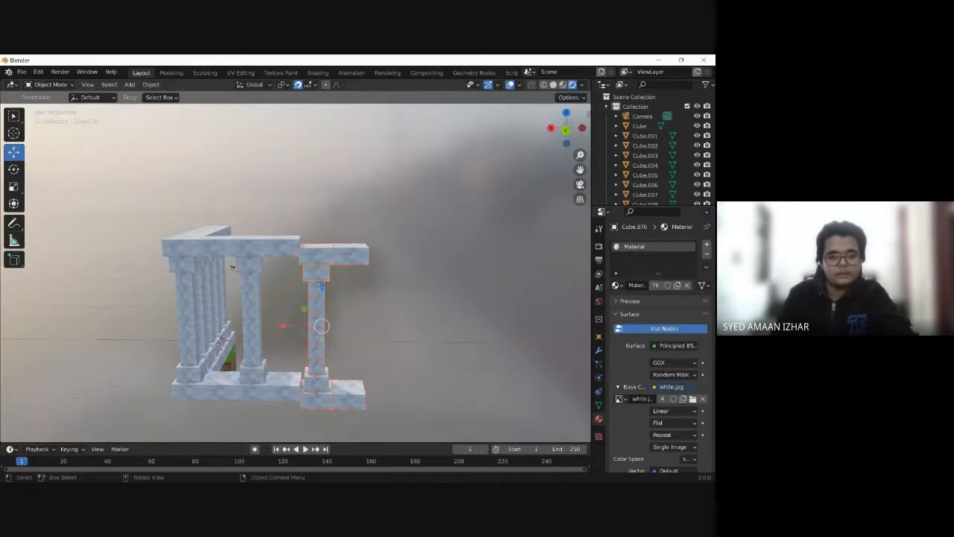
pyautogui.moveTo(322, 287); pyautogui.dragTo(322, 279)
pyautogui.click(388, 282)
# Step: Duplicate the last side pillar with its extension blocks 8 m along negative X to continue the side row
pyautogui.moveTo(389, 283); pyautogui.dragTo(368, 238, button='middle')
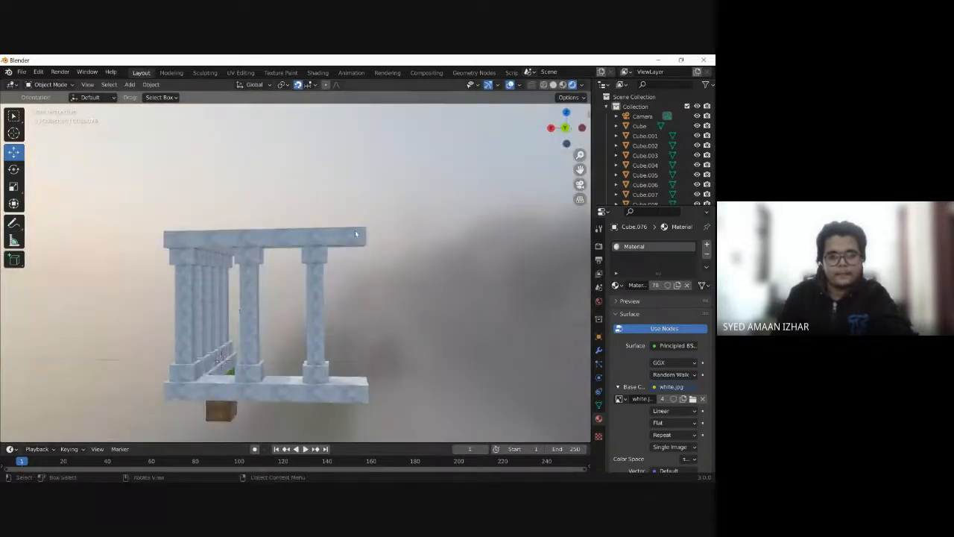
pyautogui.press('b')
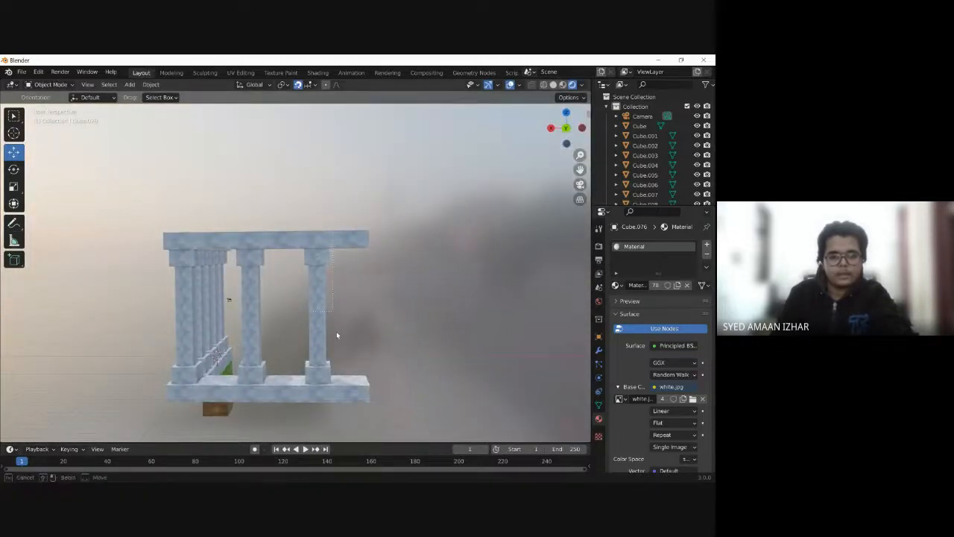
pyautogui.moveTo(357, 396); pyautogui.dragTo(358, 394)
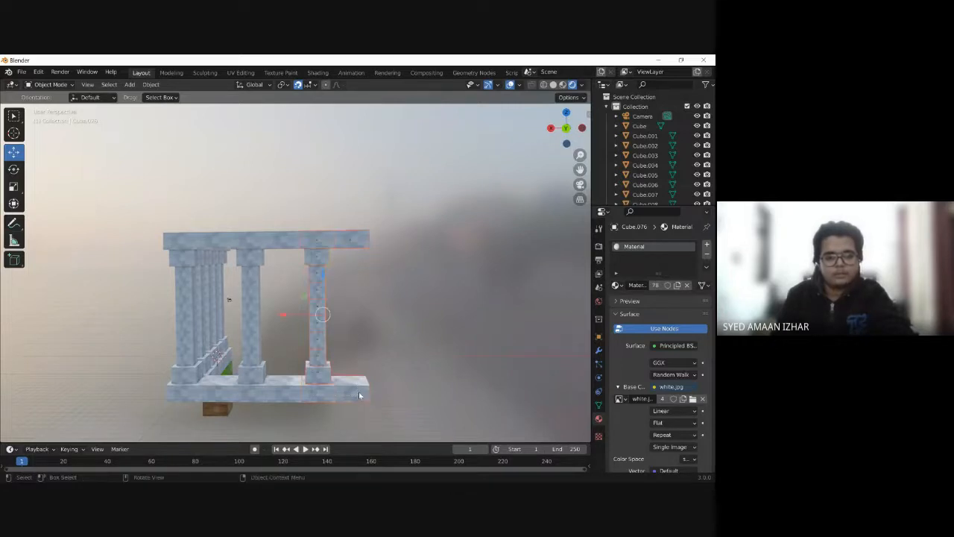
pyautogui.hotkey('shift', 'd')
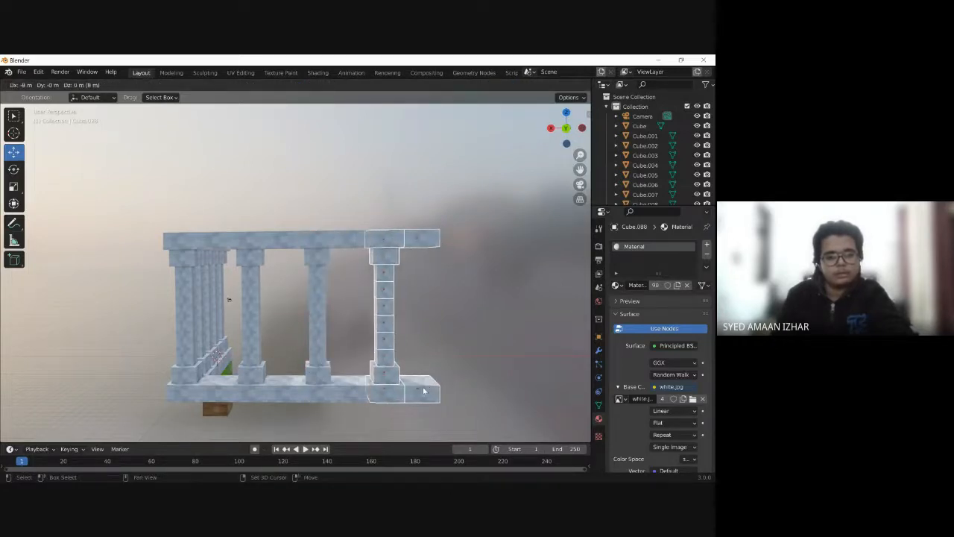
pyautogui.click(426, 389)
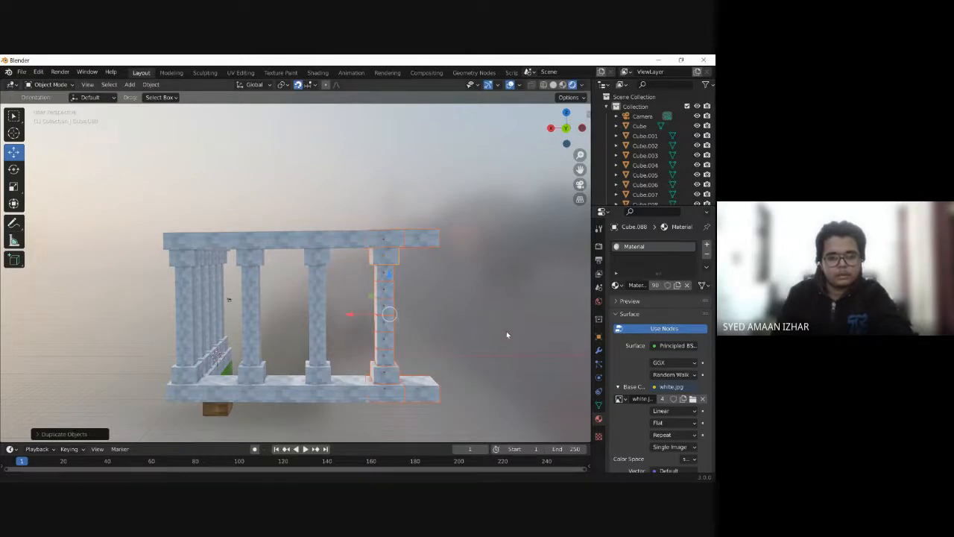
# Step: Copy the end pillar of the side row with its extension blocks another 8 m along negative X, level with the row
pyautogui.keyDown('shift'); pyautogui.moveTo(507, 334); pyautogui.dragTo(442, 326, button='middle'); pyautogui.keyUp('shift')
pyautogui.moveTo(324, 214); pyautogui.dragTo(327, 237)
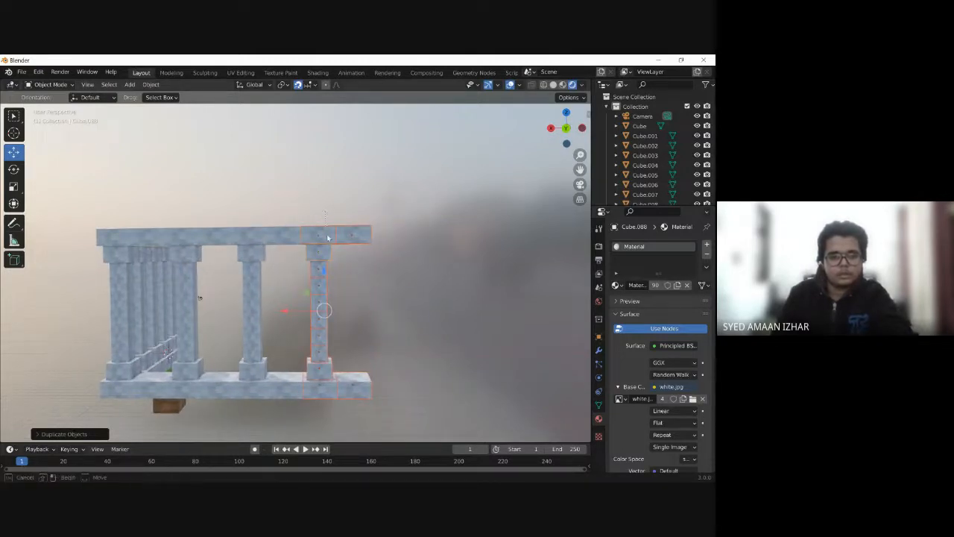
pyautogui.moveTo(353, 402); pyautogui.dragTo(353, 403)
pyautogui.hotkey('shift', 'd')
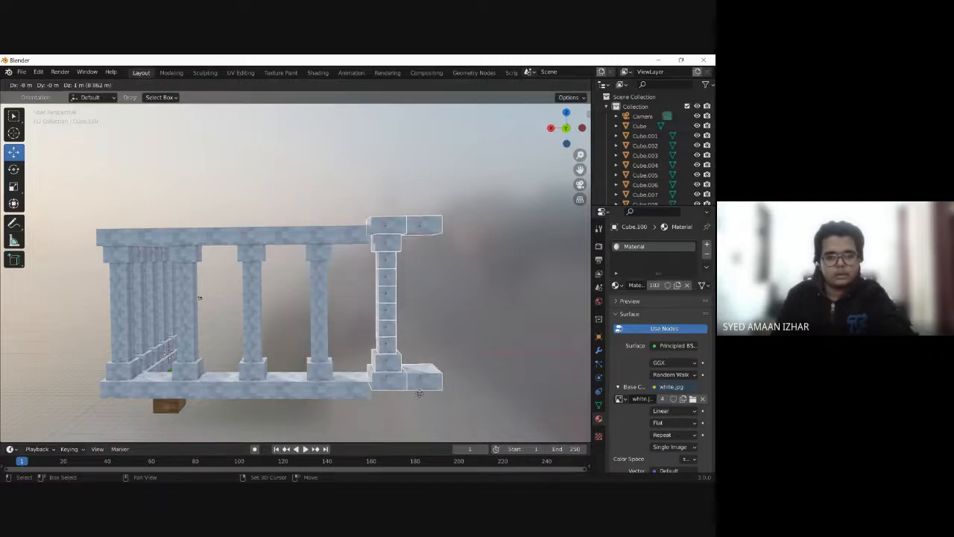
pyautogui.click(420, 396)
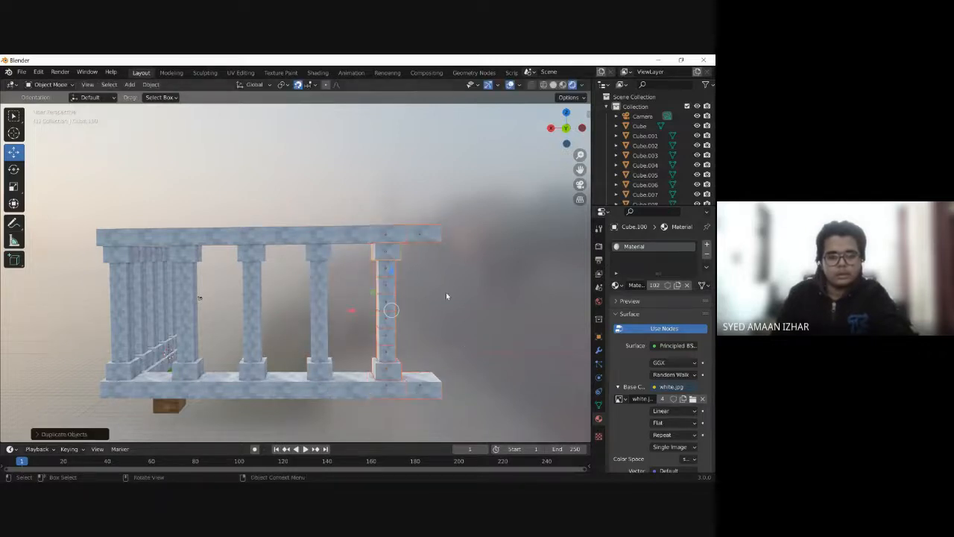
# Step: Delete the protruding top and base end blocks beyond the last pillar of the side row
pyautogui.moveTo(456, 281)
pyautogui.mouseDown(button='middle')
pyautogui.moveTo(378, 306)
pyautogui.moveTo(295, 302)
pyautogui.moveTo(475, 294)
pyautogui.moveTo(439, 279)
pyautogui.moveTo(449, 271)
pyautogui.mouseUp(button='middle')
pyautogui.click(450, 268)
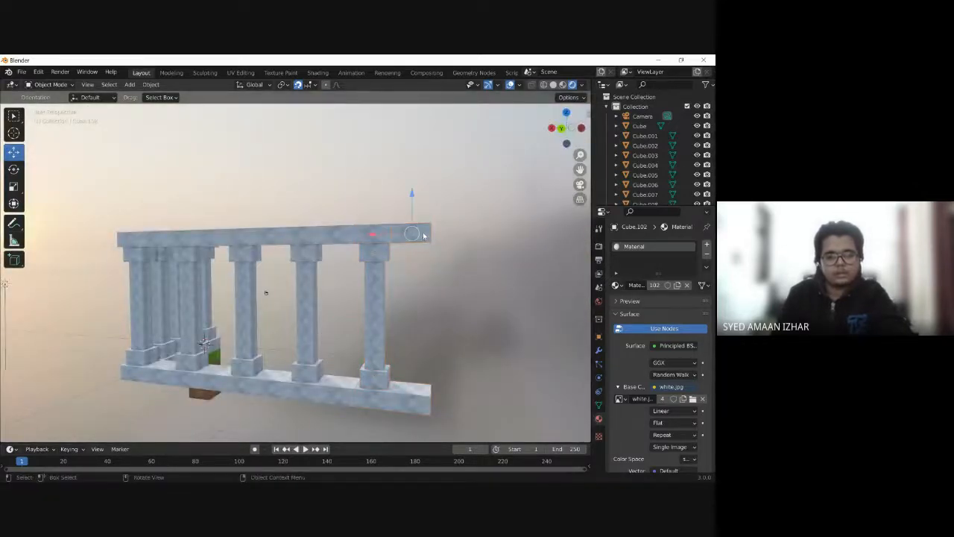
pyautogui.rightClick(423, 238)
pyautogui.click(415, 258)
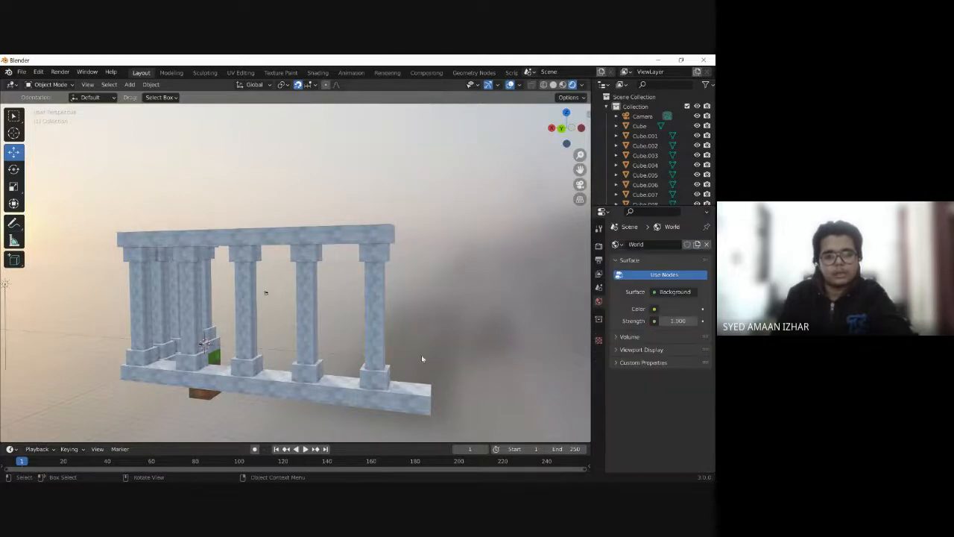
pyautogui.click(421, 401)
pyautogui.rightClick(421, 401)
pyautogui.click(421, 396)
# Step: Examine the two-sided pillar row and the green and brown blocks under its corner from several angles
pyautogui.moveTo(451, 328); pyautogui.dragTo(313, 324, button='middle')
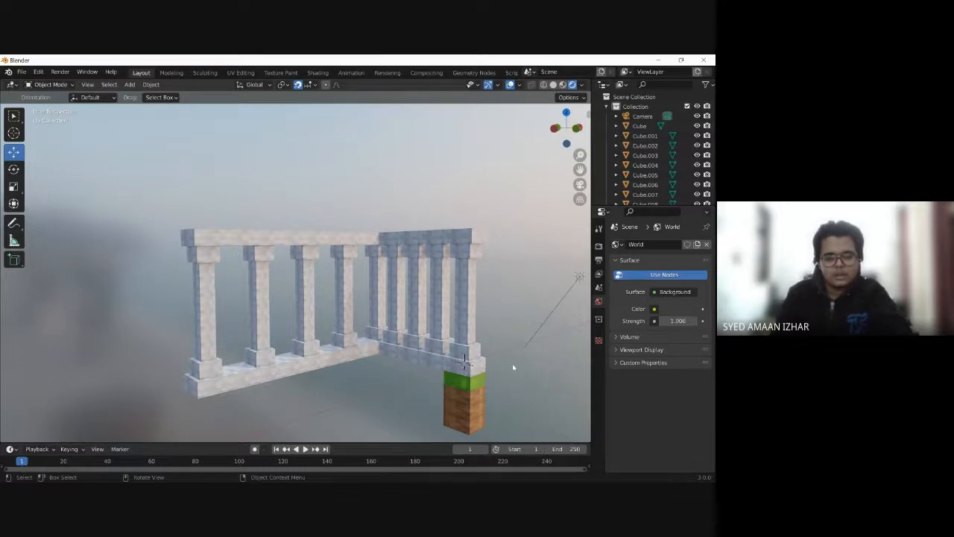
pyautogui.moveTo(512, 367); pyautogui.dragTo(489, 378, button='middle')
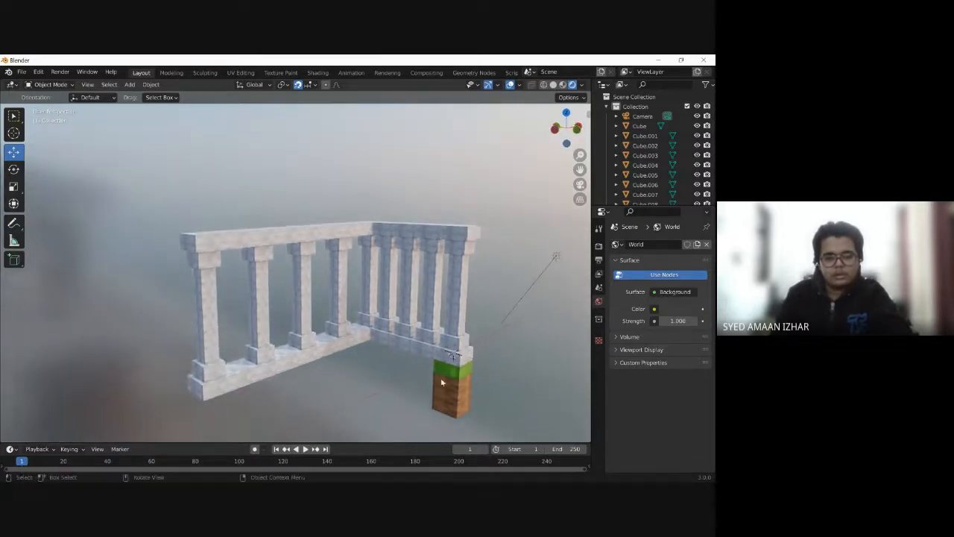
pyautogui.click(455, 376)
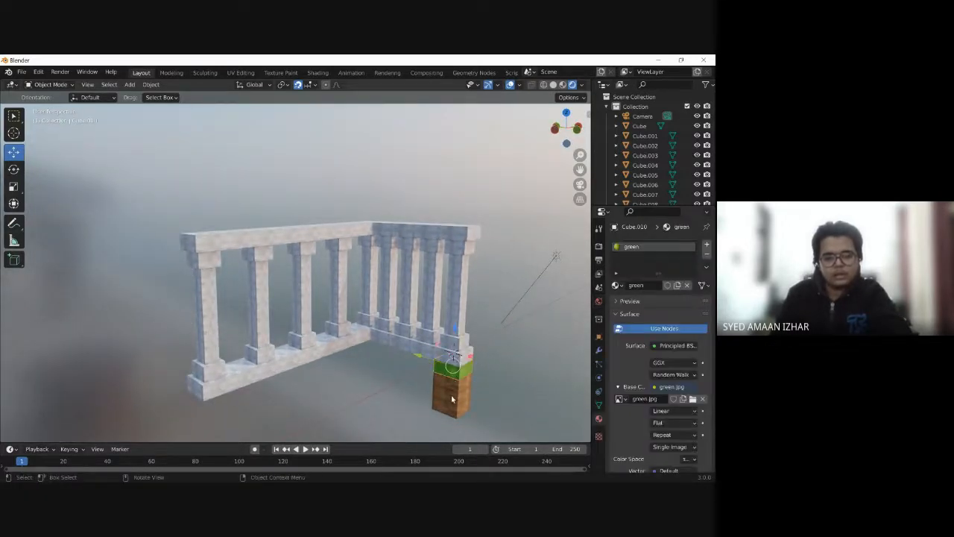
pyautogui.click(451, 403)
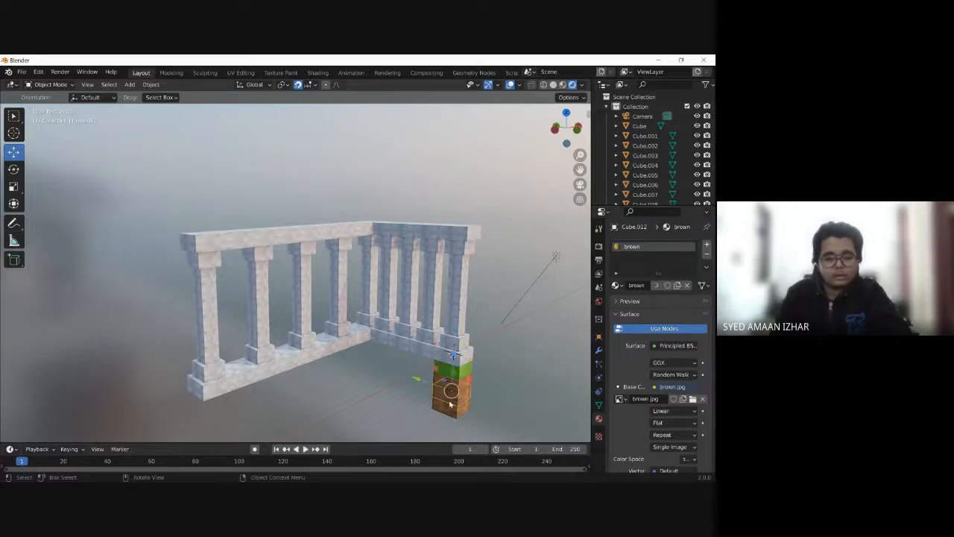
pyautogui.click(467, 381)
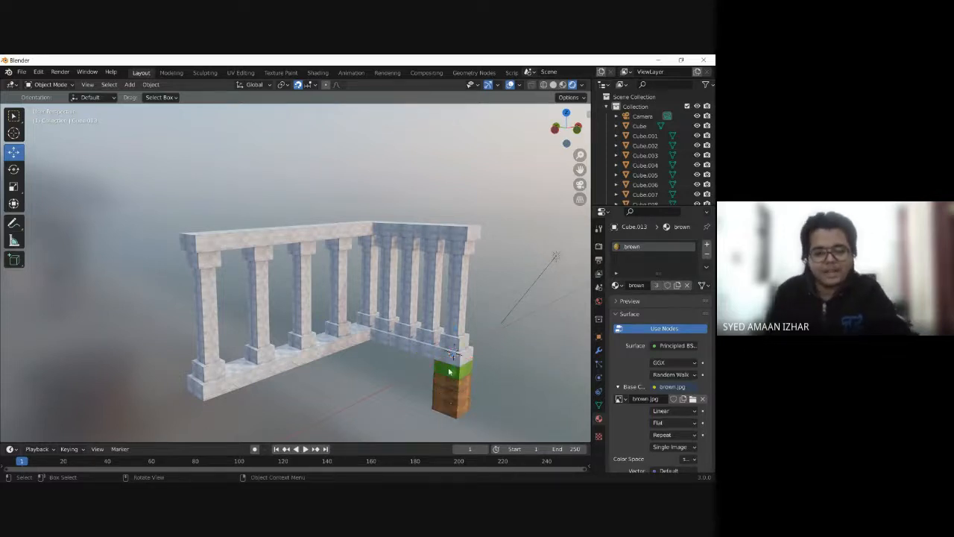
pyautogui.moveTo(486, 390); pyautogui.dragTo(479, 366, button='middle')
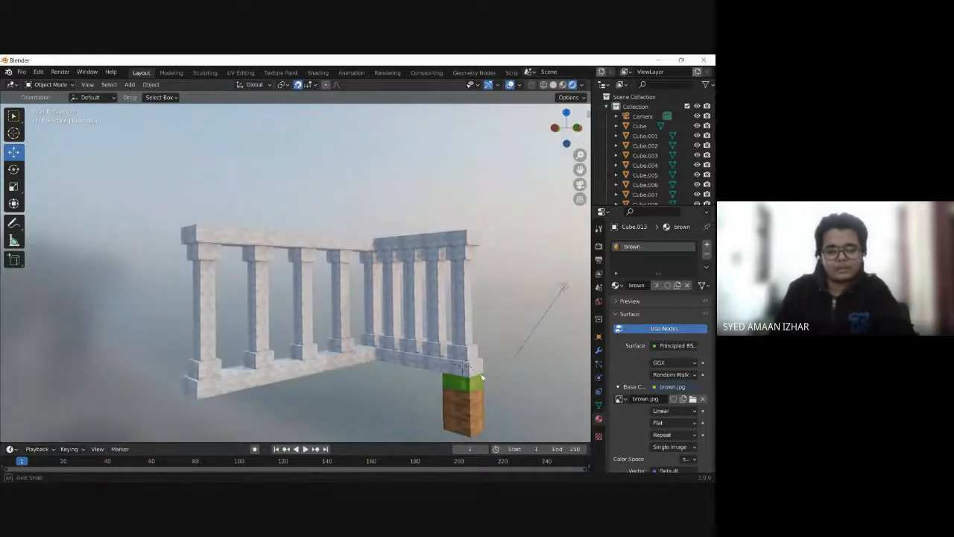
pyautogui.scroll(-1, 482, 375)
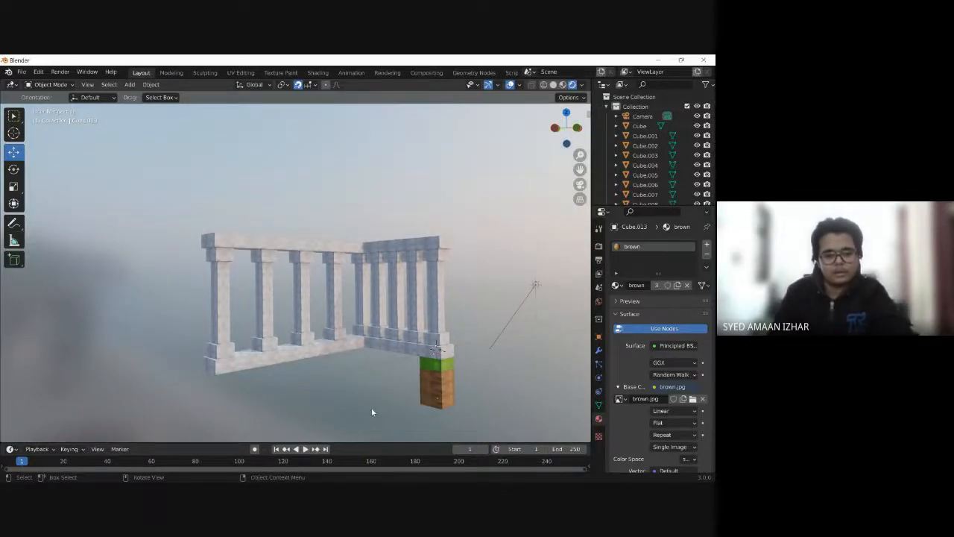
pyautogui.moveTo(372, 388); pyautogui.dragTo(429, 283, button='middle')
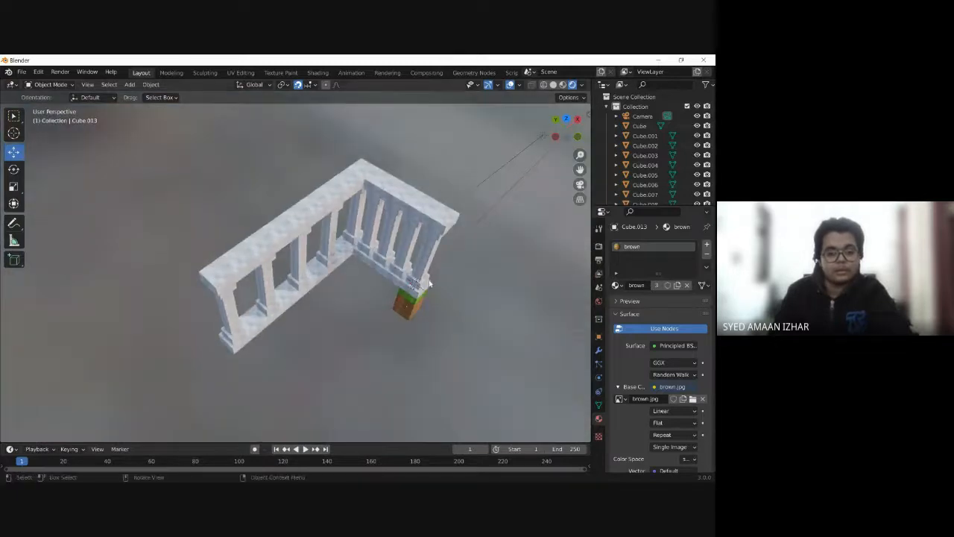
pyautogui.moveTo(344, 292); pyautogui.dragTo(469, 254, button='middle')
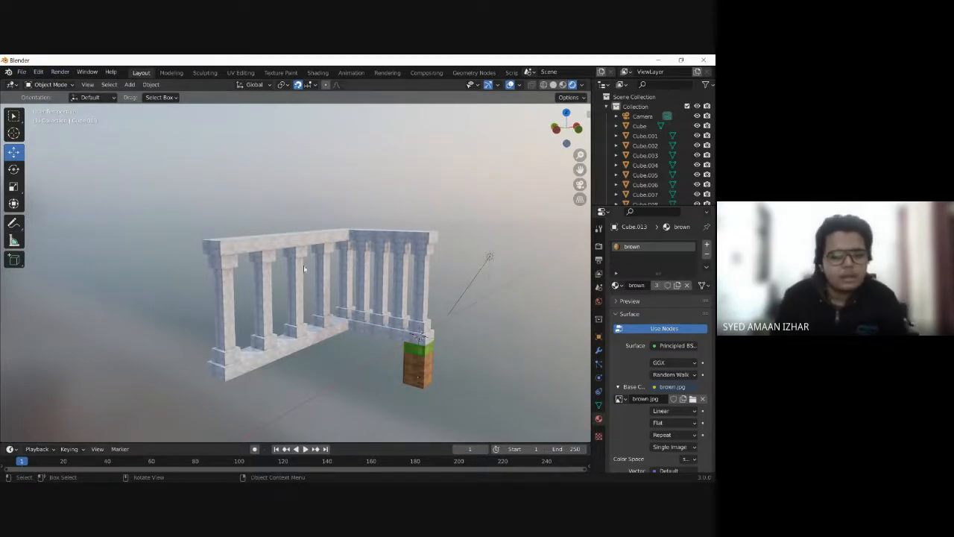
pyautogui.moveTo(432, 251); pyautogui.dragTo(424, 228, button='middle')
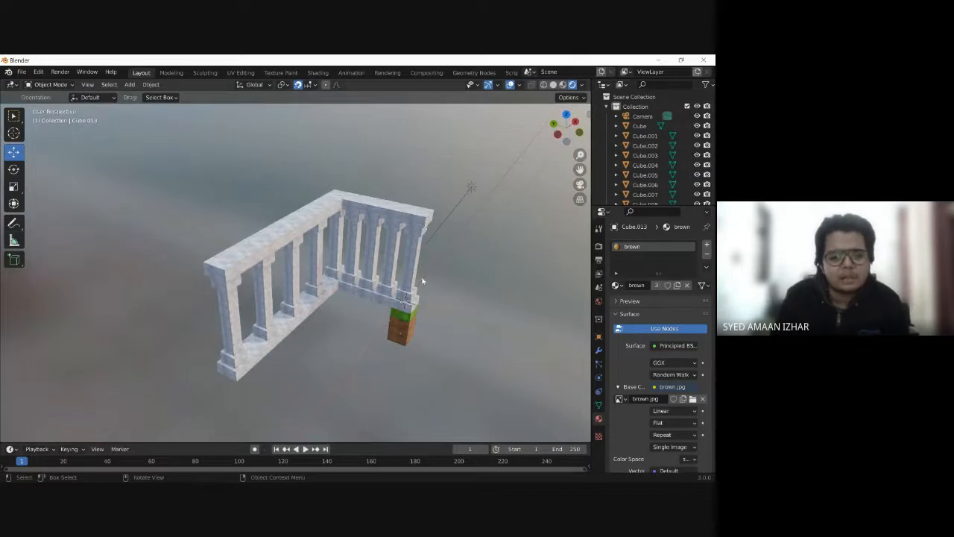
# Step: Open the recent file Ready 1.blend without saving the changes to the current scene
pyautogui.click(21, 71)
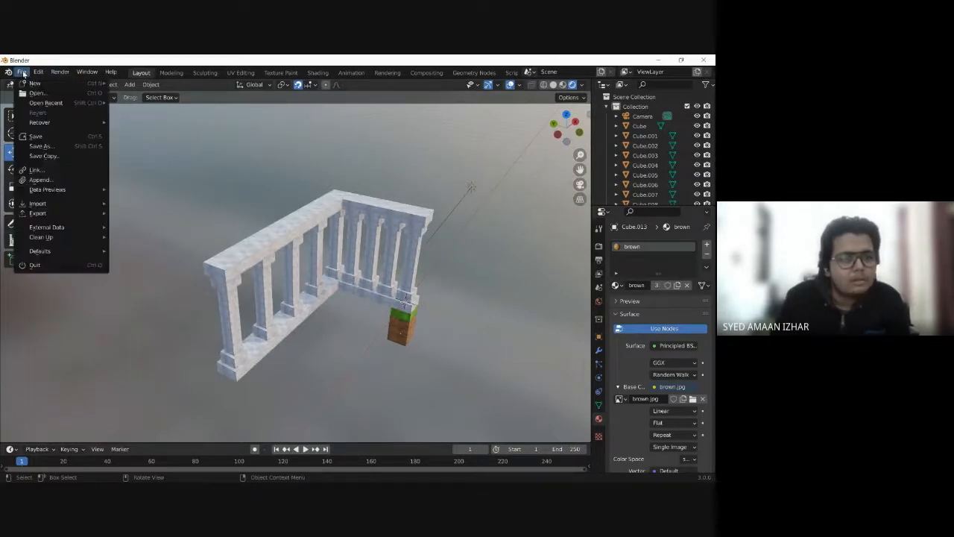
pyautogui.moveTo(38, 103)
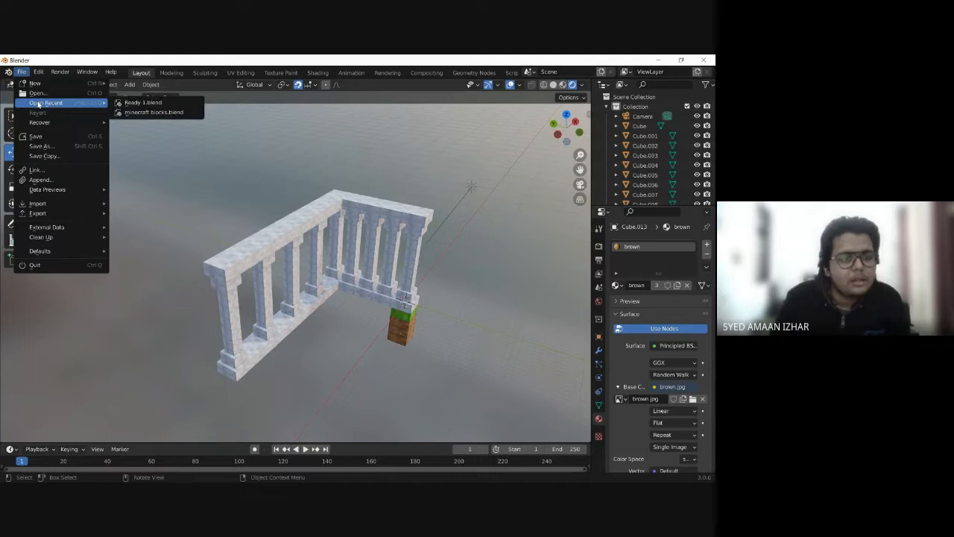
pyautogui.click(134, 104)
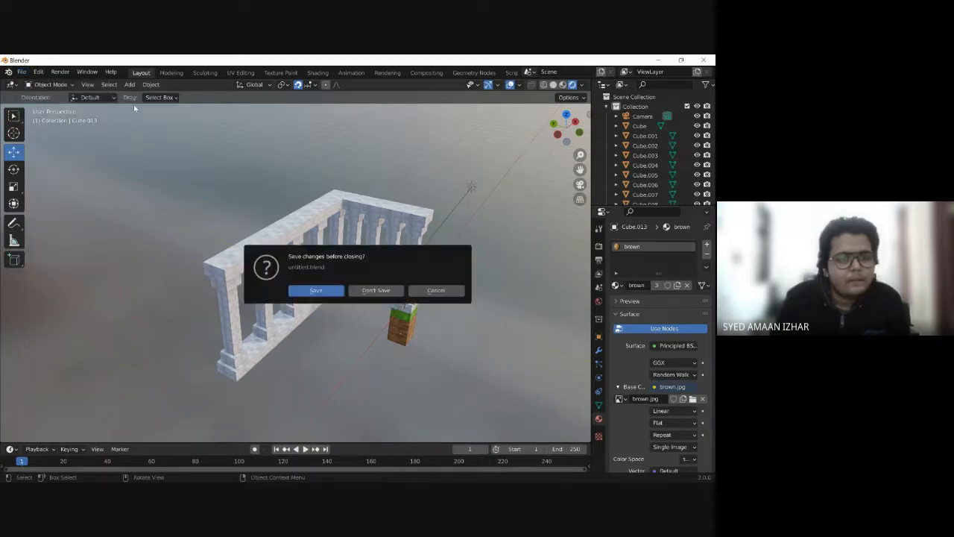
pyautogui.click(376, 290)
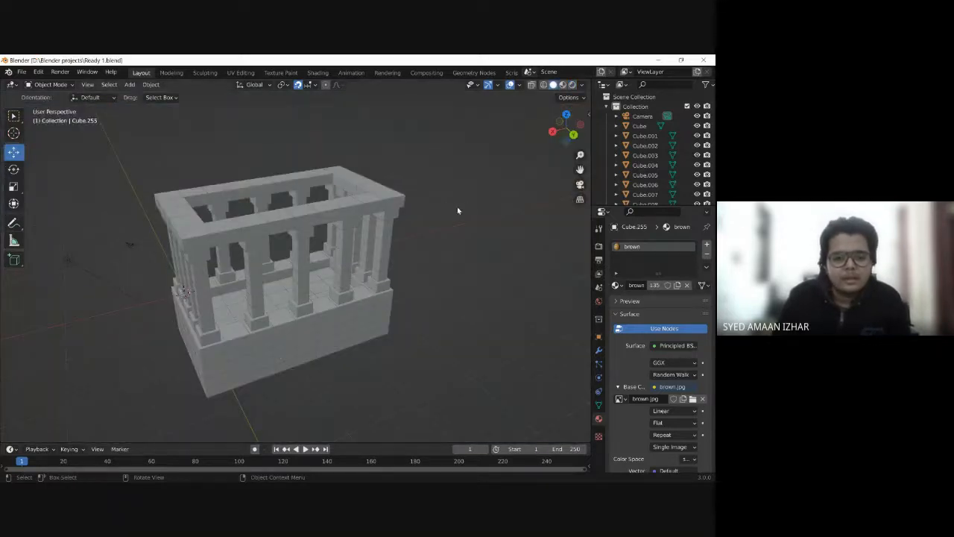
# Step: Display the finished pillared structure in Rendered viewport shading to show its textured materials
pyautogui.moveTo(453, 207); pyautogui.dragTo(482, 205)
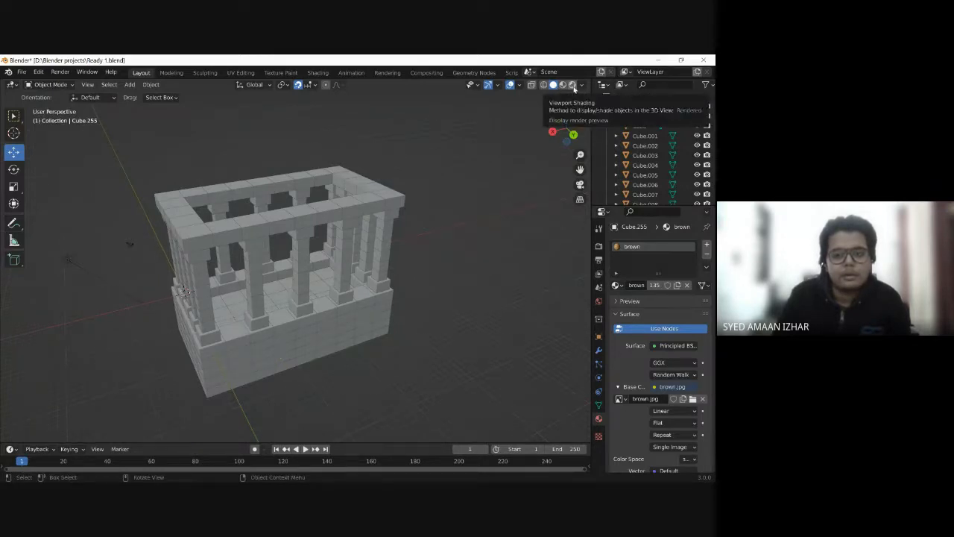
pyautogui.click(572, 85)
pyautogui.moveTo(434, 177); pyautogui.dragTo(415, 182, button='middle')
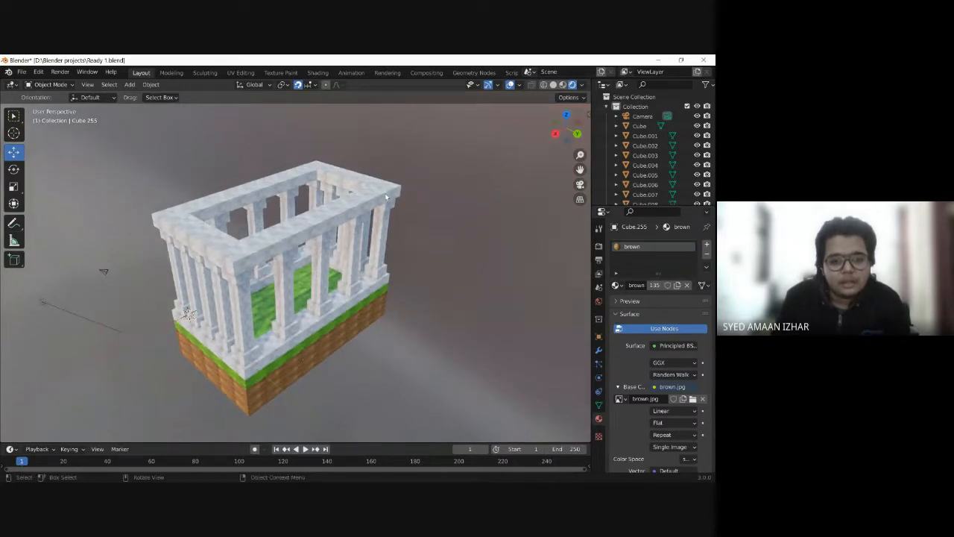
# Step: Select all blocks linked by the white material, starting from a block in the top rim
pyautogui.click(384, 191)
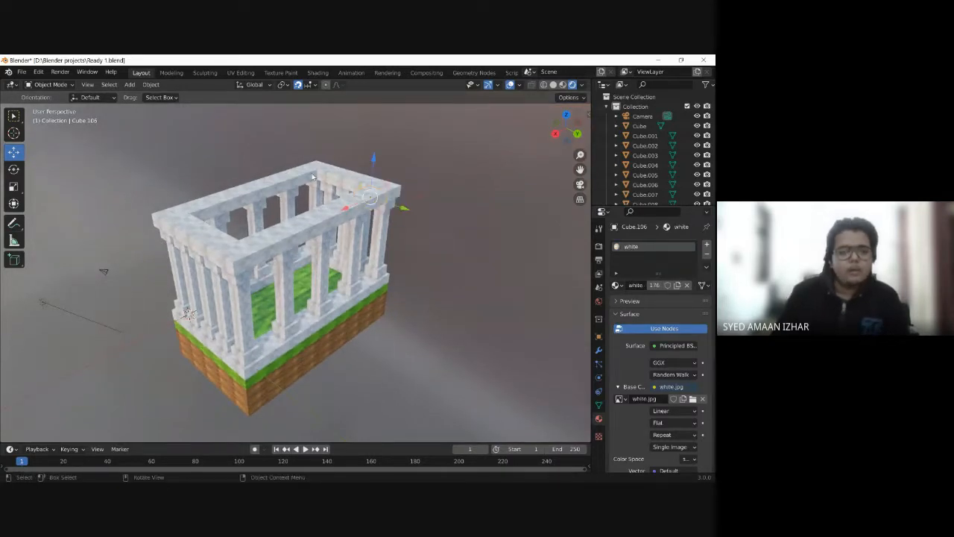
pyautogui.click(109, 84)
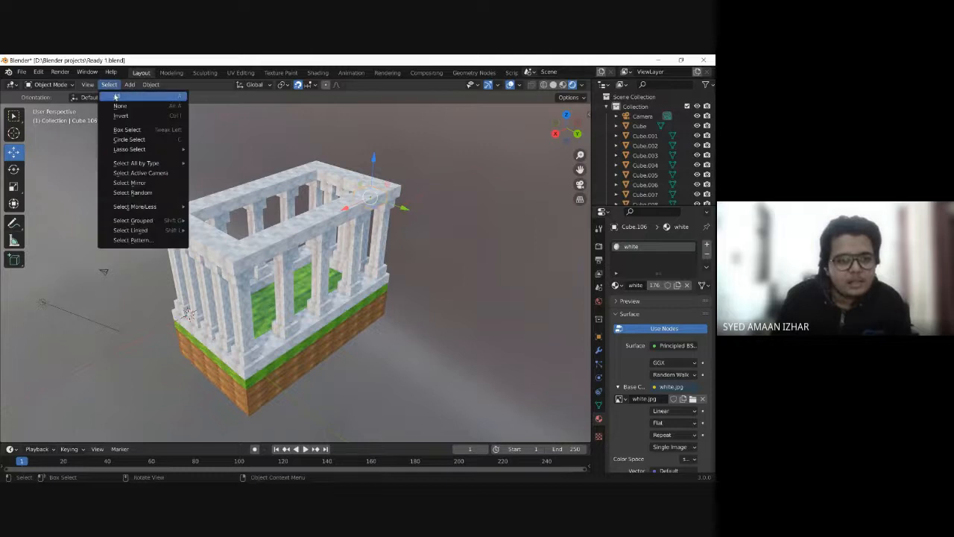
pyautogui.moveTo(163, 232)
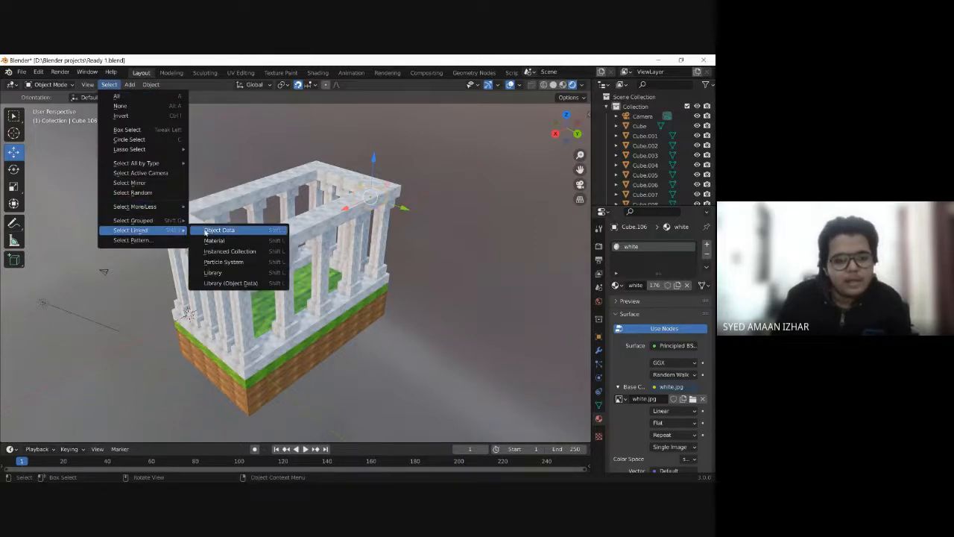
pyautogui.click(273, 242)
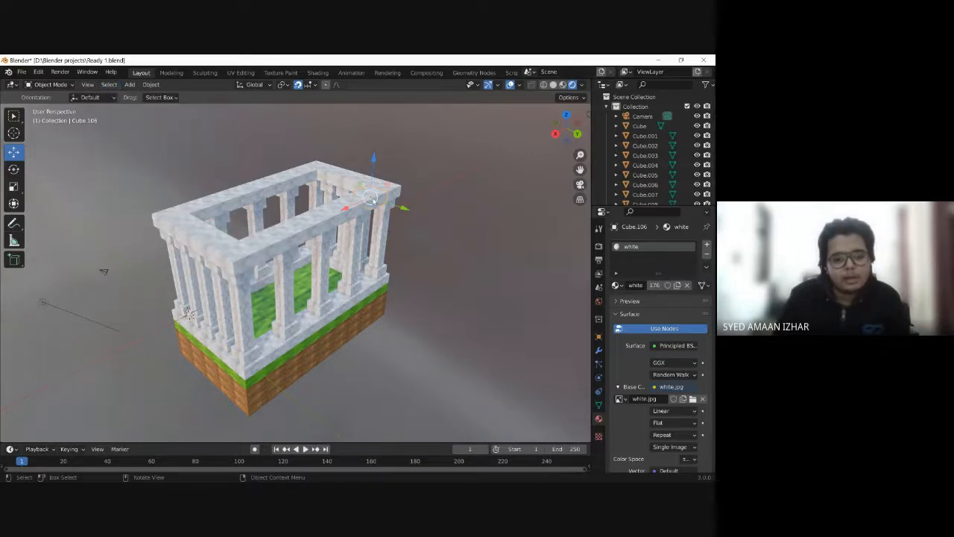
pyautogui.moveTo(415, 213); pyautogui.dragTo(155, 141, button='middle')
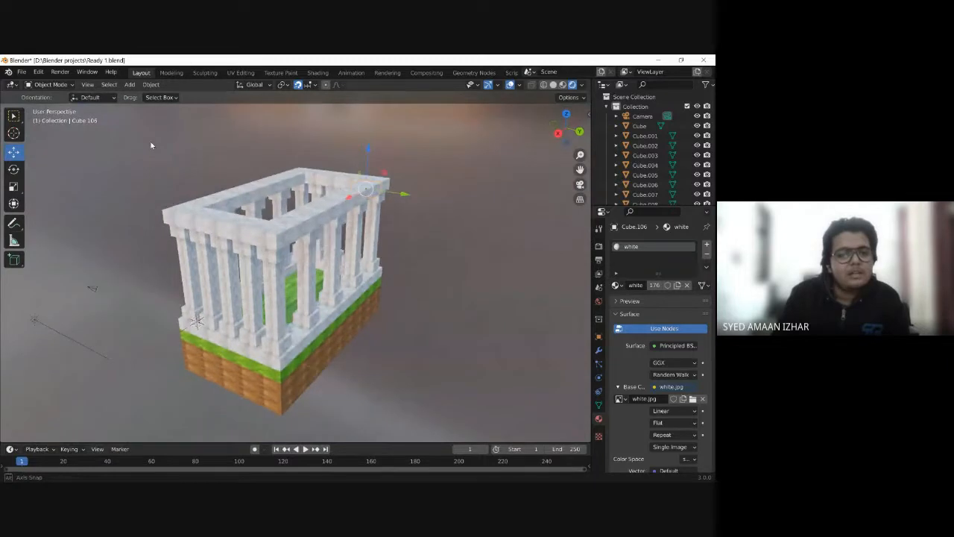
pyautogui.click(108, 85)
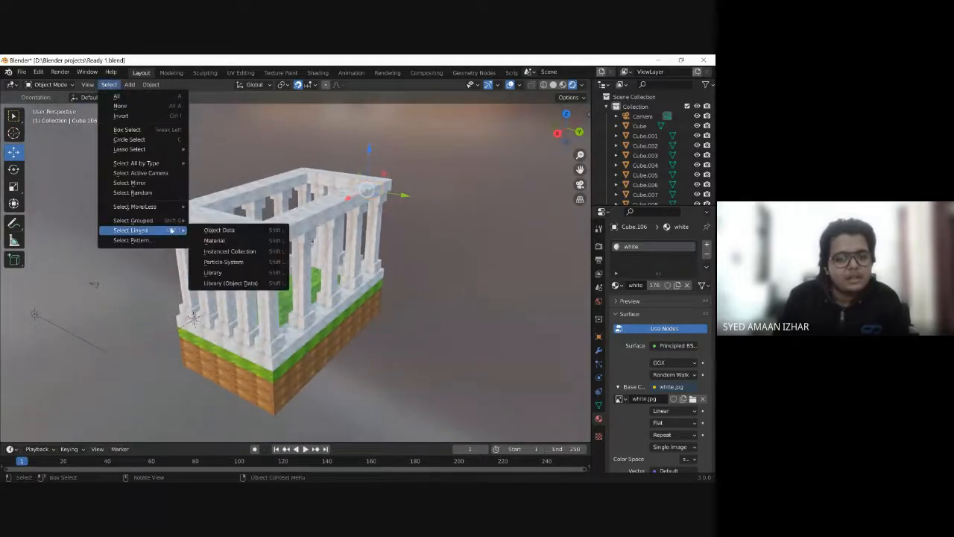
pyautogui.click(215, 240)
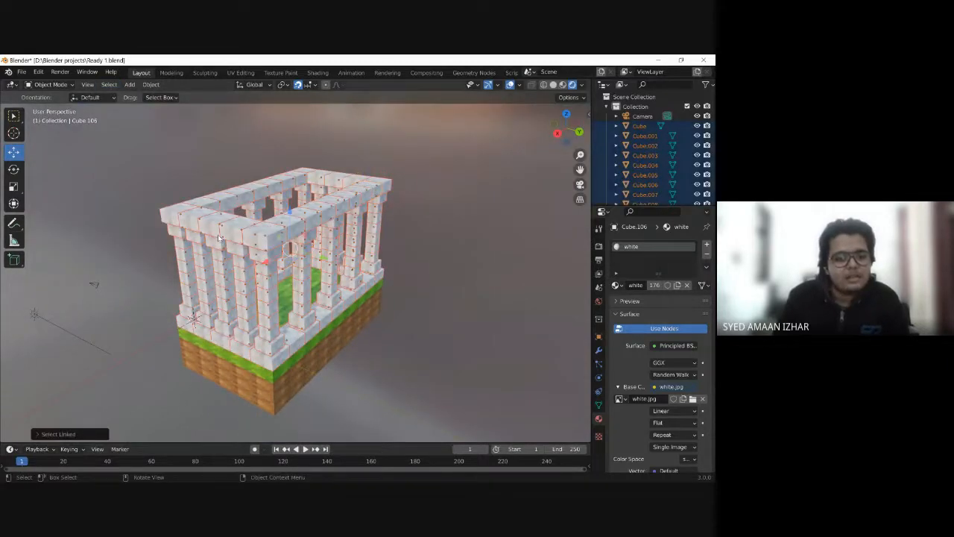
# Step: Add the selected white blocks as active rigid bodies and clear the selection
pyautogui.click(151, 85)
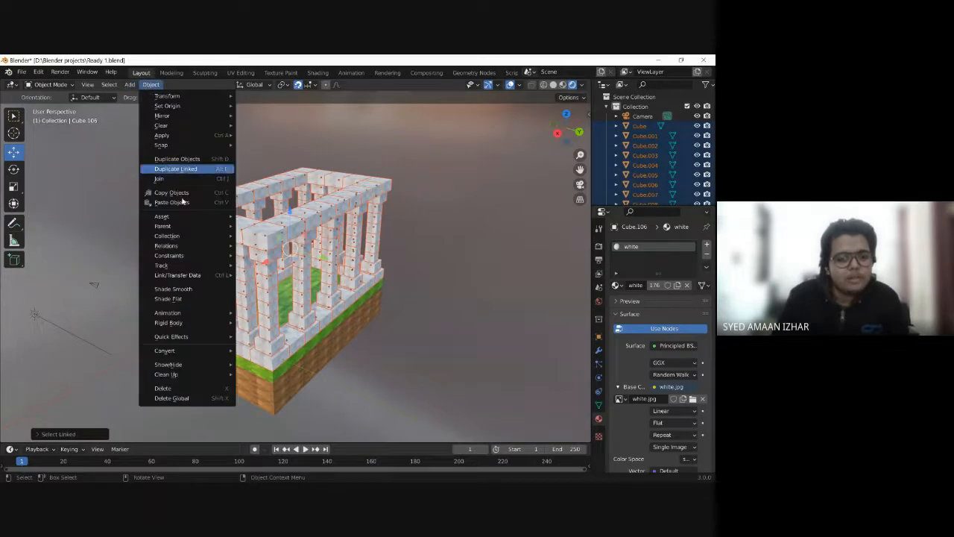
pyautogui.moveTo(194, 324)
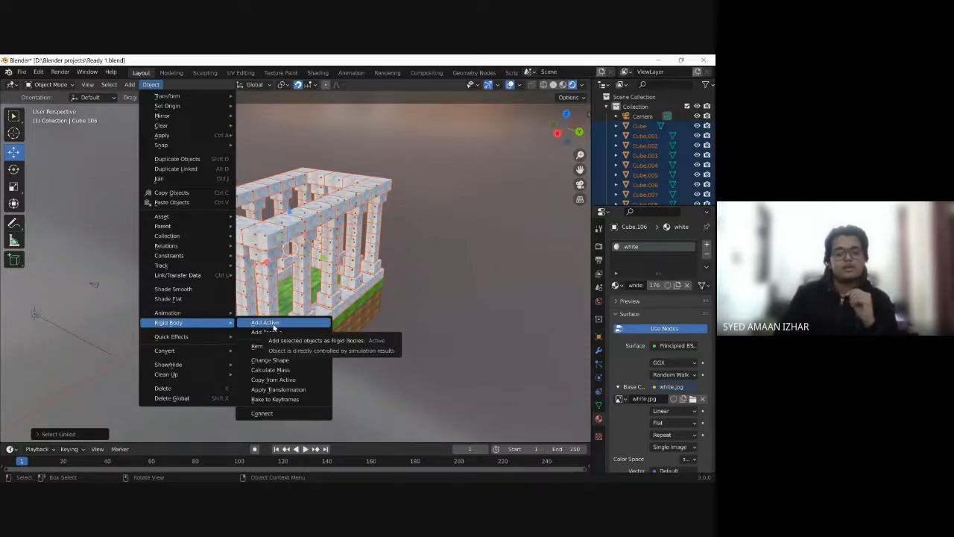
pyautogui.click(274, 325)
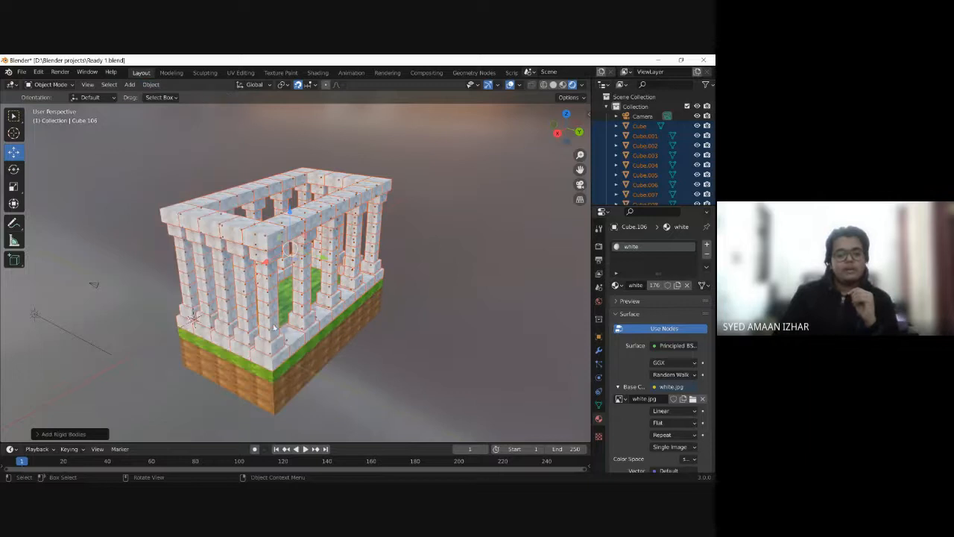
pyautogui.click(430, 265)
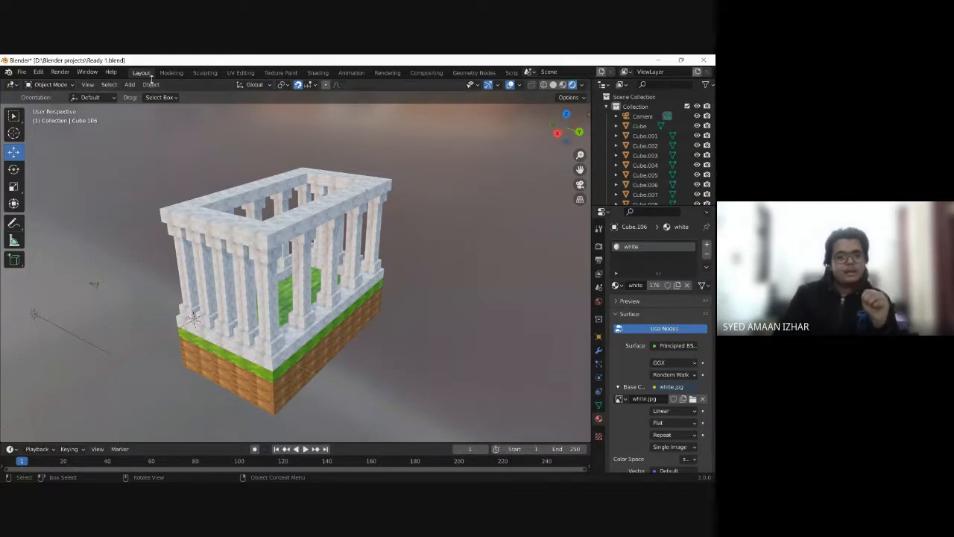
# Step: Try to add a passive rigid body with no blocks selected
pyautogui.click(151, 84)
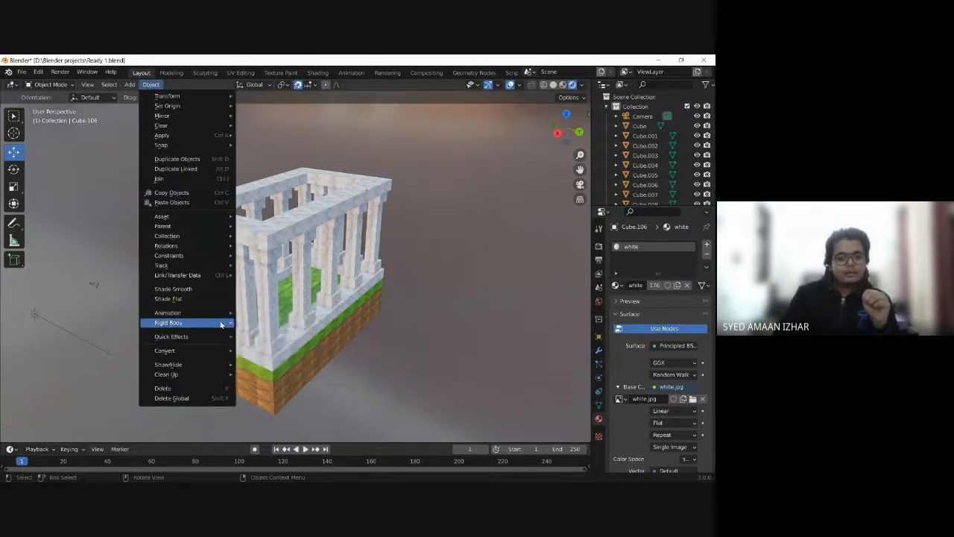
pyautogui.moveTo(223, 324)
pyautogui.click(268, 333)
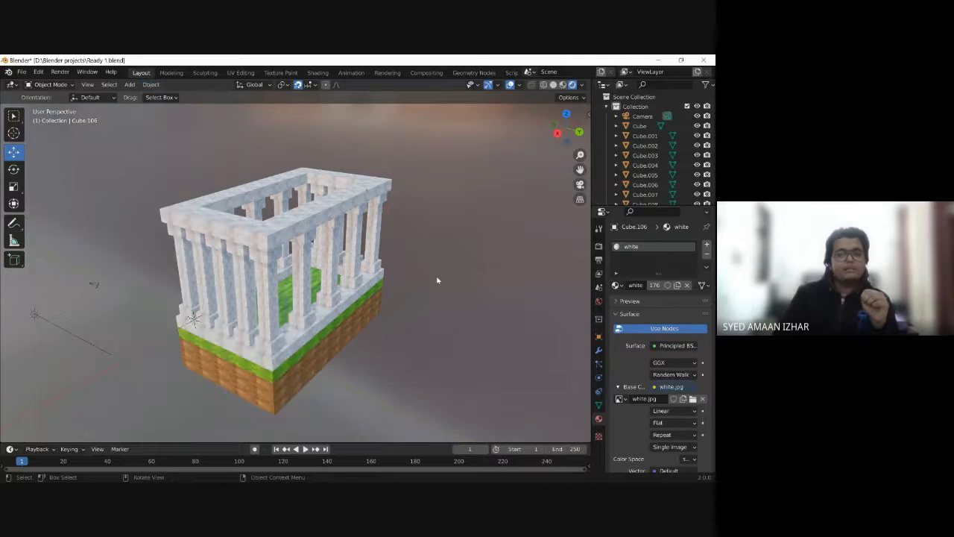
pyautogui.moveTo(437, 280); pyautogui.dragTo(411, 287, button='middle')
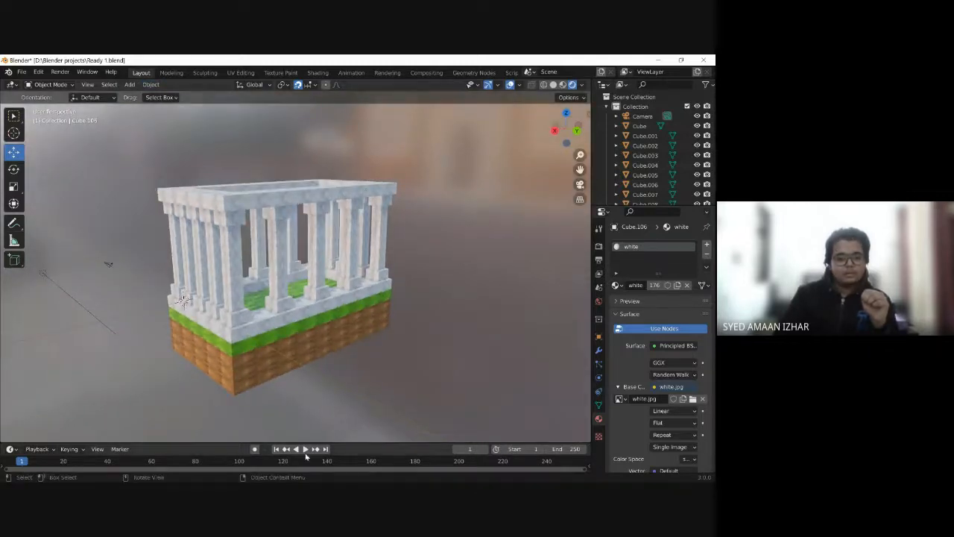
# Step: Play the rigid body simulation of the white blocks from the first frame and pause it once they have shifted
pyautogui.moveTo(346, 410); pyautogui.dragTo(349, 418)
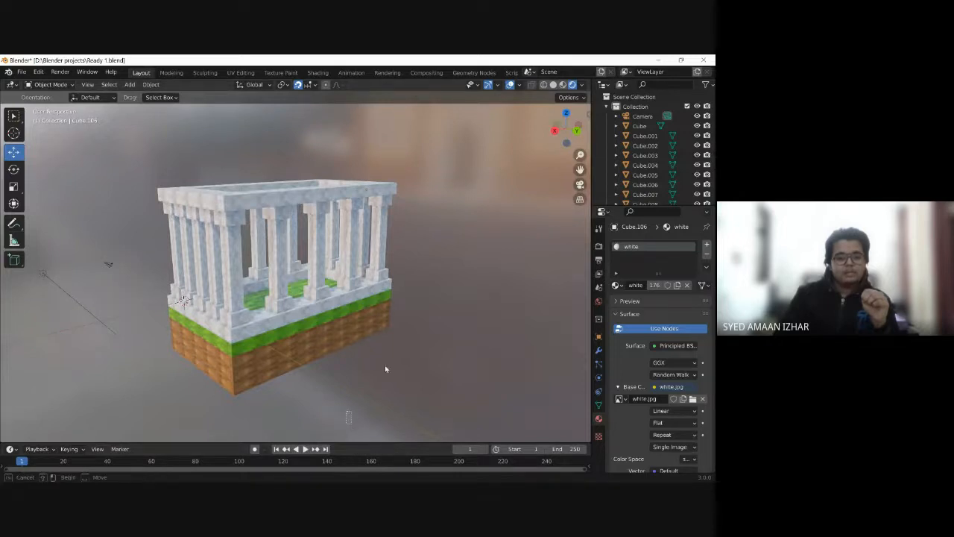
pyautogui.moveTo(395, 366); pyautogui.dragTo(359, 415, button='middle')
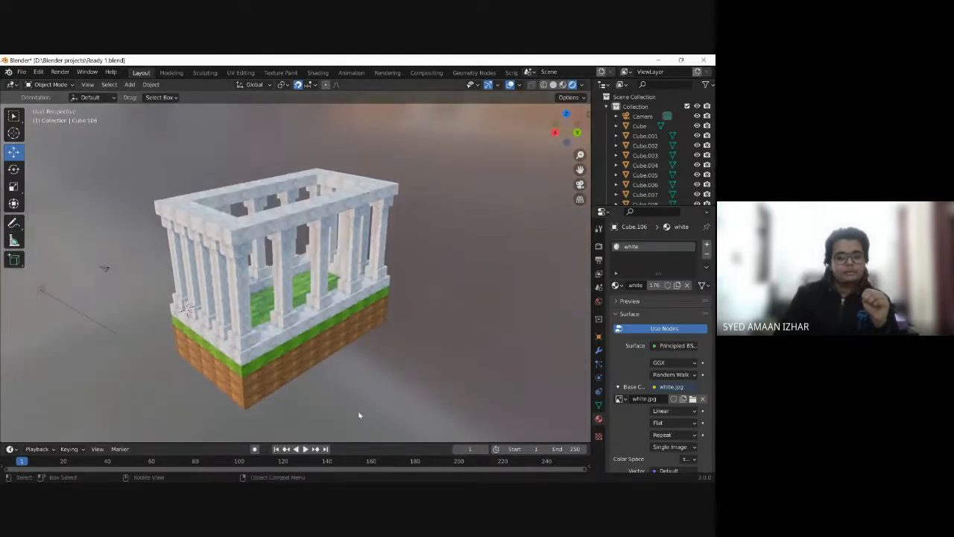
pyautogui.click(305, 449)
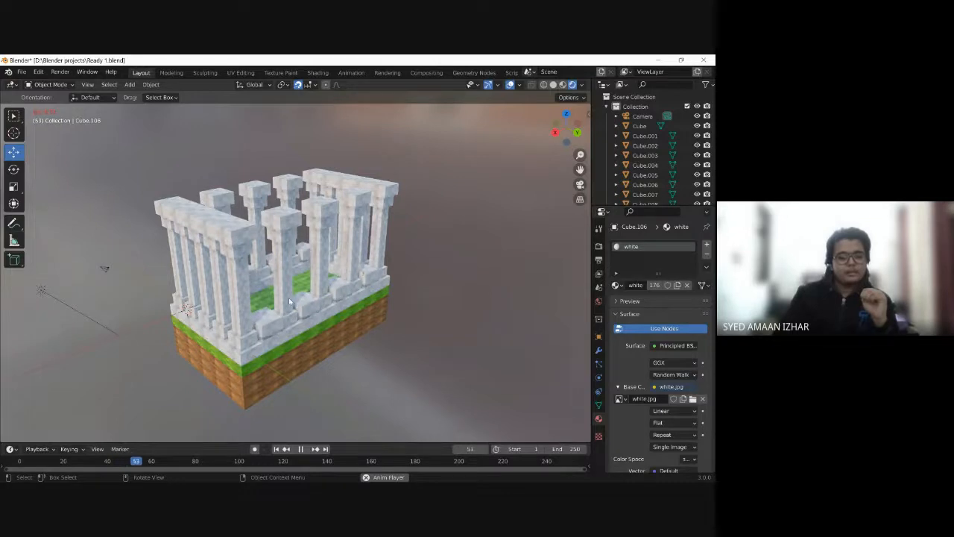
pyautogui.click(301, 448)
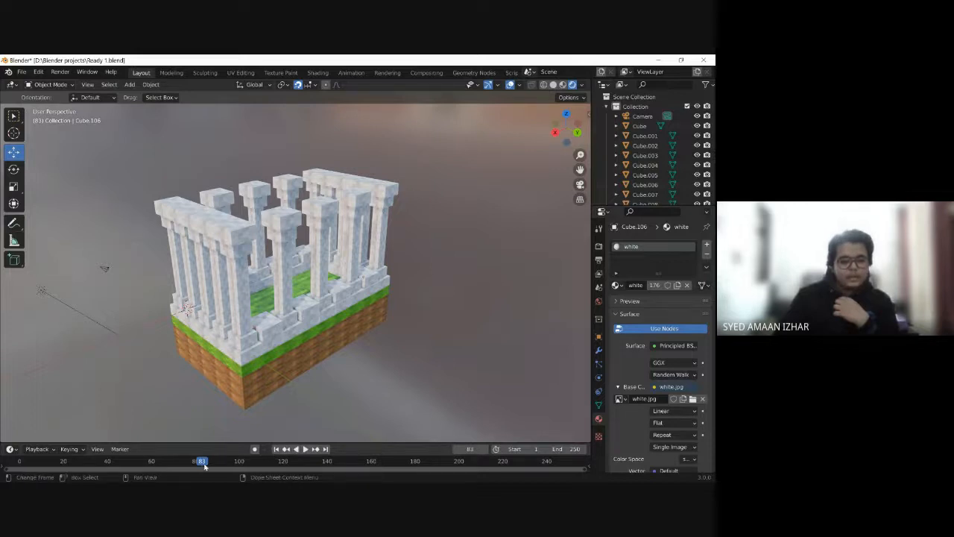
pyautogui.moveTo(203, 468); pyautogui.dragTo(222, 469)
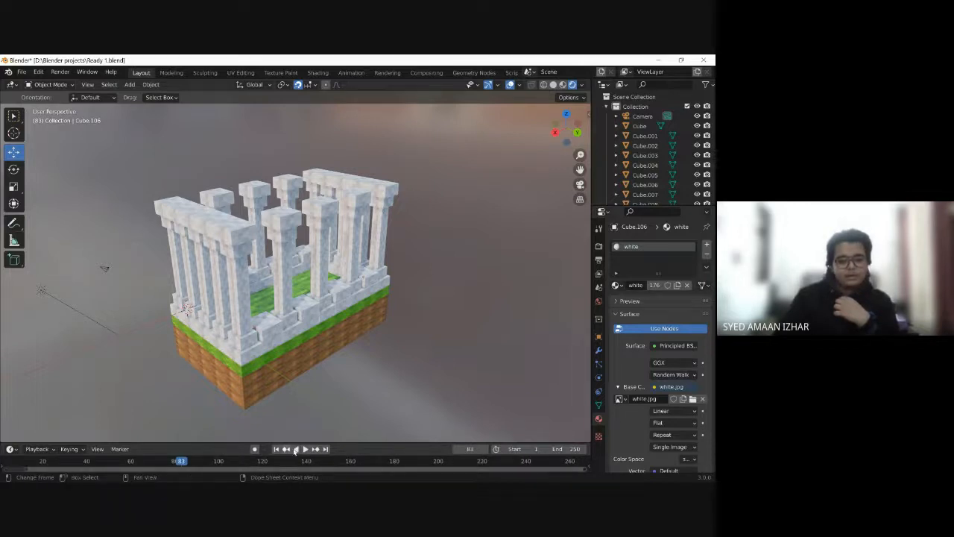
# Step: Replay the simulation from the first frame, inspect the shifting pillars and rim up close, and return to the start
pyautogui.click(277, 450)
pyautogui.click(305, 449)
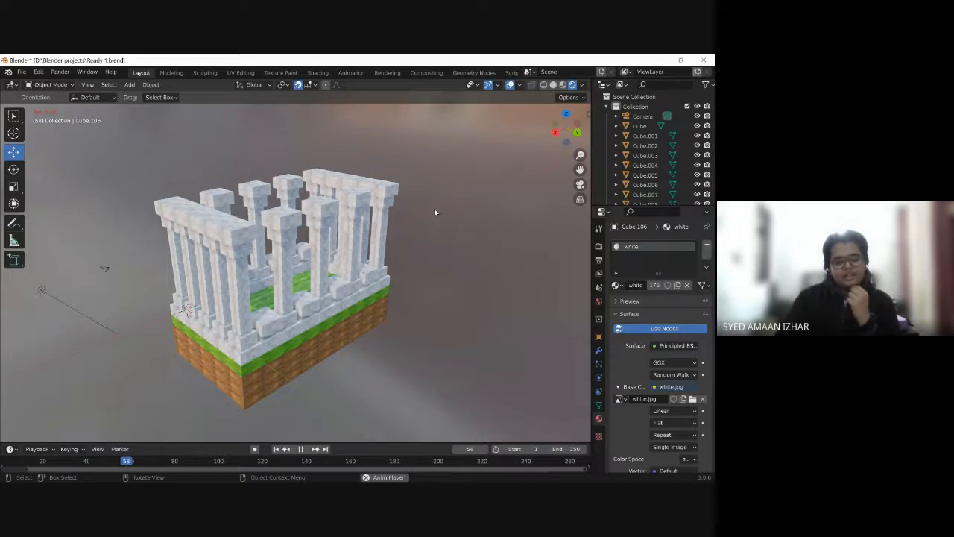
pyautogui.scroll(4, 428, 212)
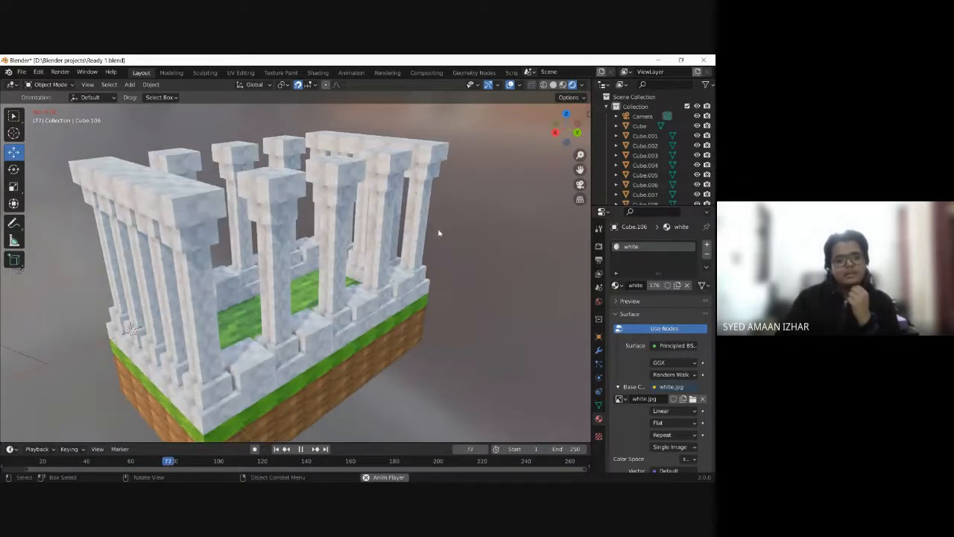
pyautogui.moveTo(438, 228)
pyautogui.mouseDown(button='middle')
pyautogui.moveTo(419, 221)
pyautogui.moveTo(431, 228)
pyautogui.mouseUp(button='middle')
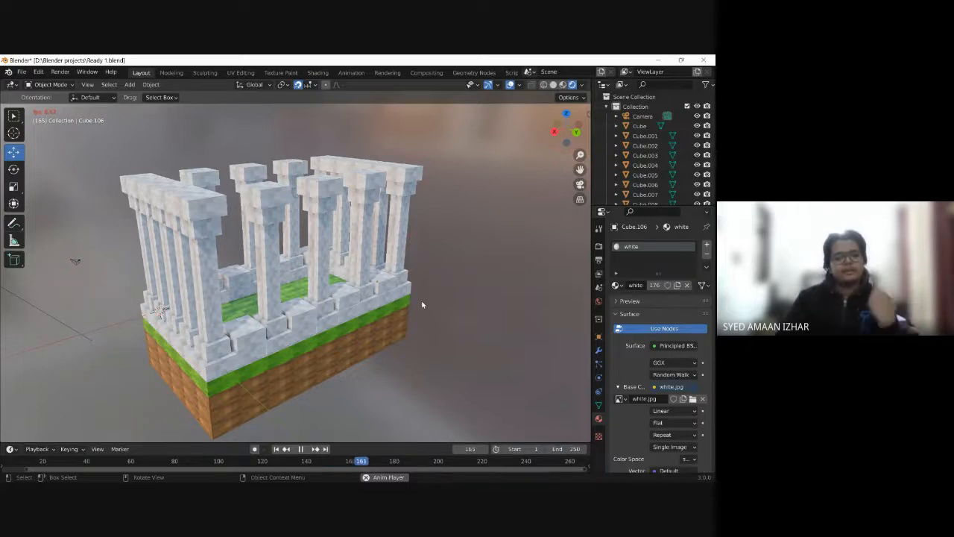
pyautogui.click(301, 449)
pyautogui.click(276, 448)
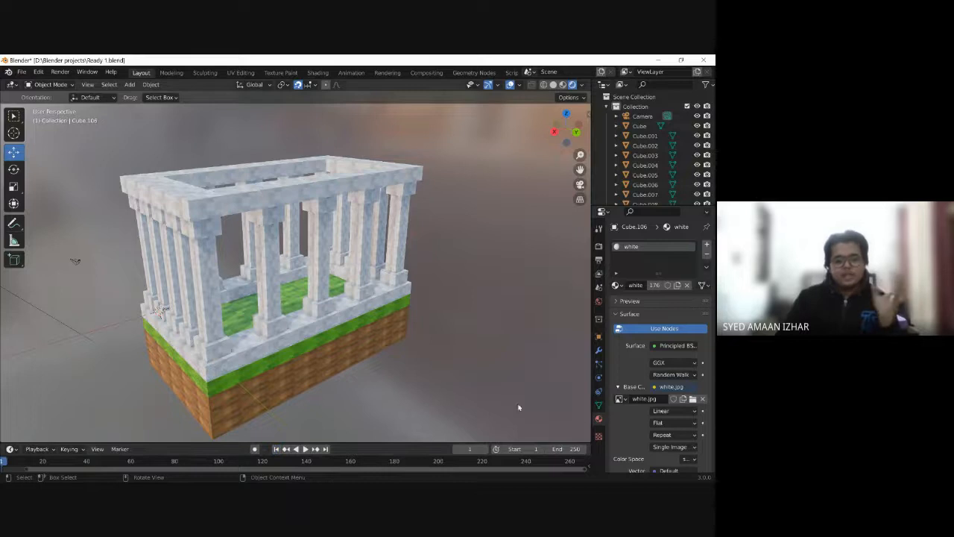
# Step: Create a new brush texture of type Image or Movie
pyautogui.click(598, 435)
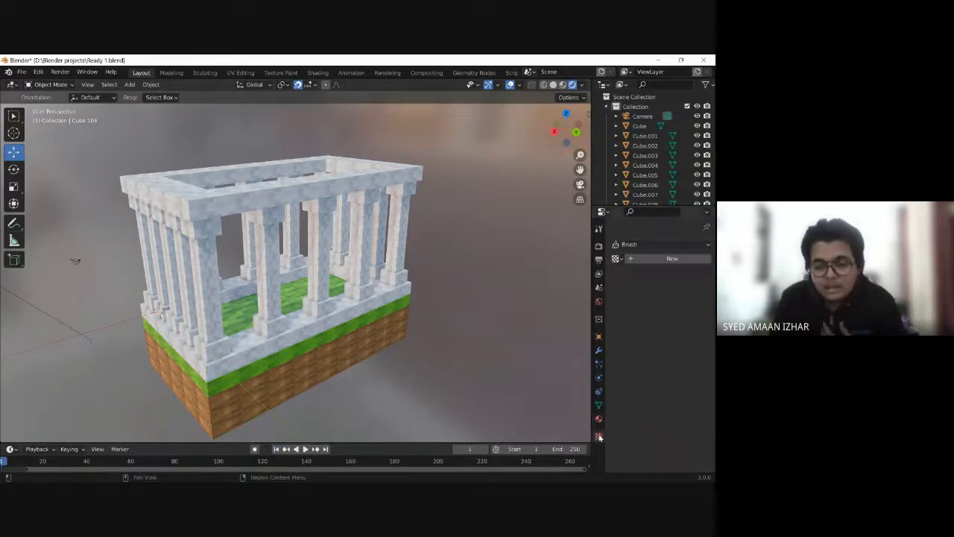
pyautogui.click(658, 259)
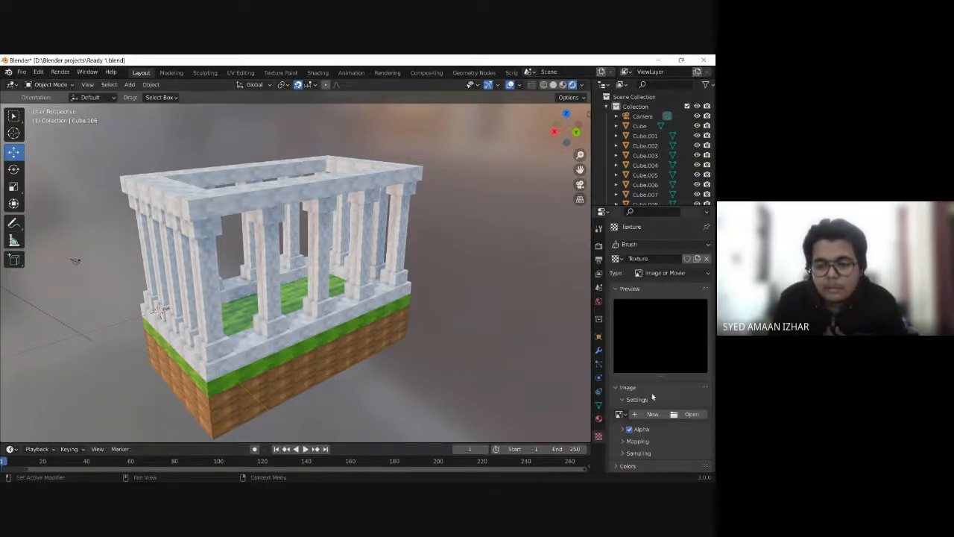
# Step: Review the active block's material, mesh data, constraint and rigid body physics properties, and the collection's properties
pyautogui.click(599, 418)
pyautogui.click(598, 405)
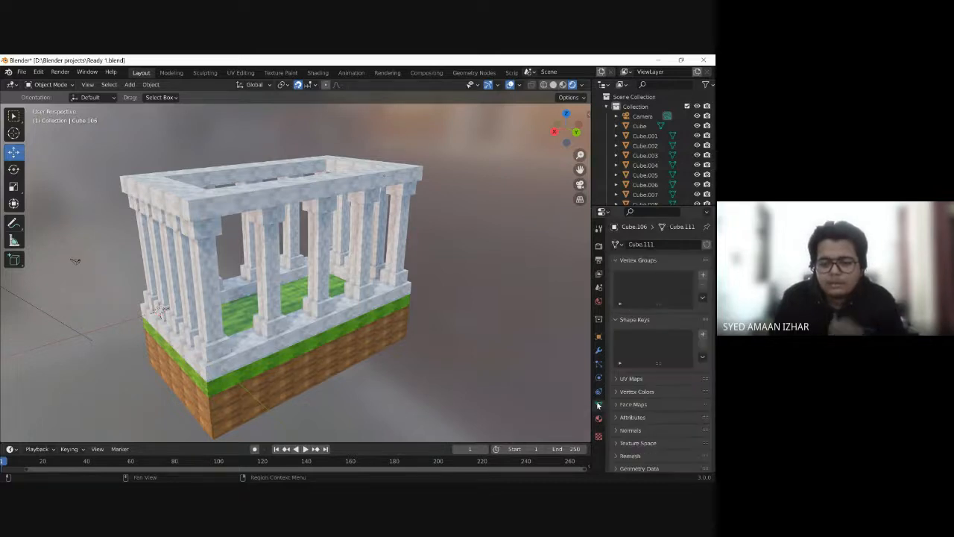
pyautogui.click(599, 393)
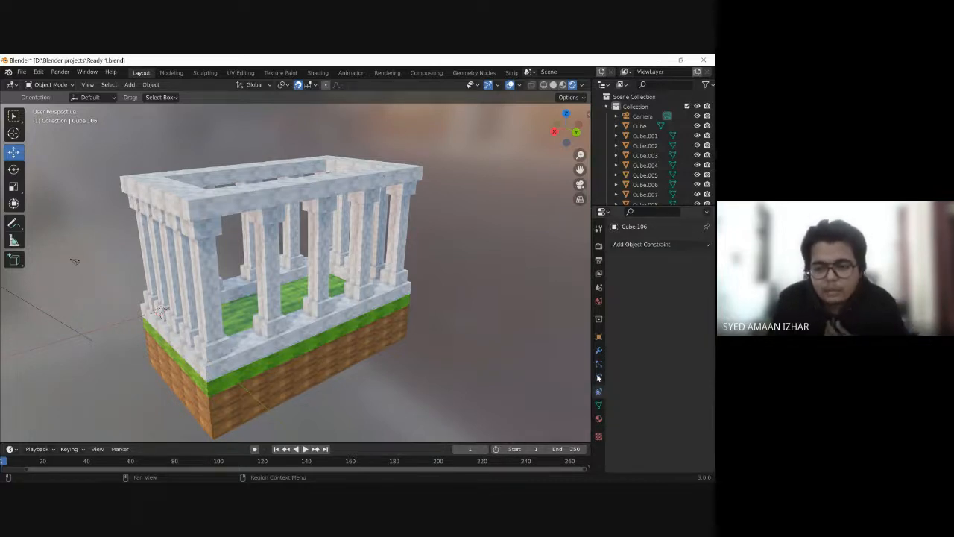
pyautogui.click(598, 379)
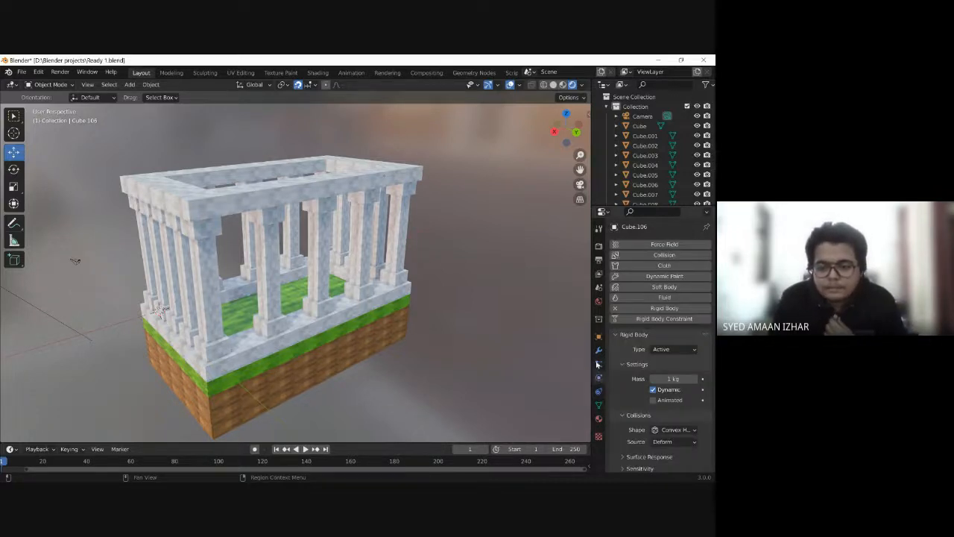
pyautogui.click(598, 338)
pyautogui.click(598, 320)
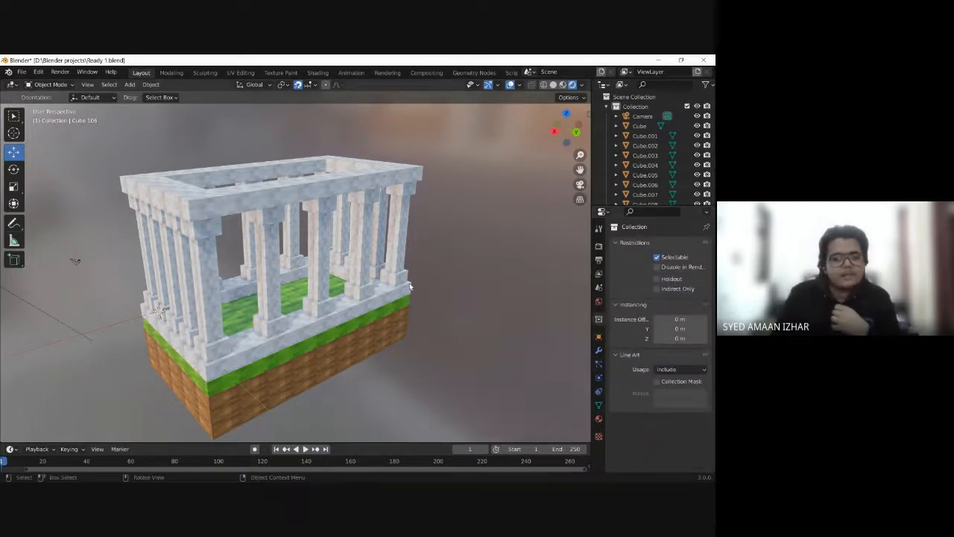
# Step: Close the Ready 1.blend project
pyautogui.moveTo(410, 286); pyautogui.dragTo(362, 275, button='middle')
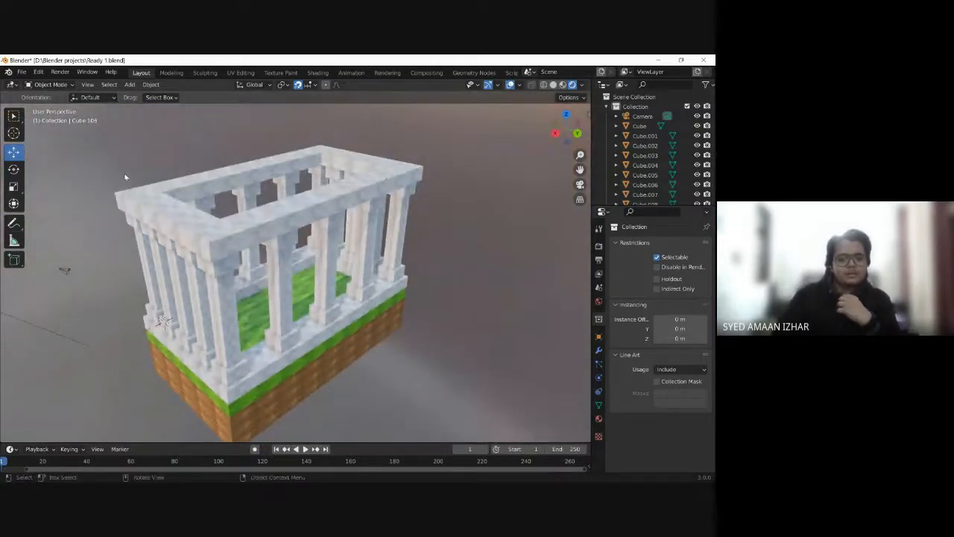
pyautogui.moveTo(124, 157); pyautogui.dragTo(148, 168)
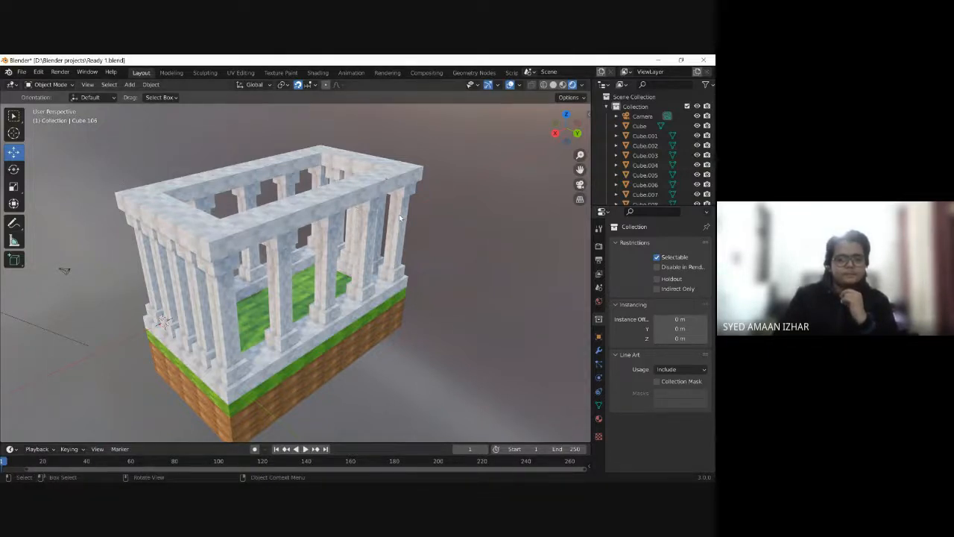
pyautogui.click(703, 60)
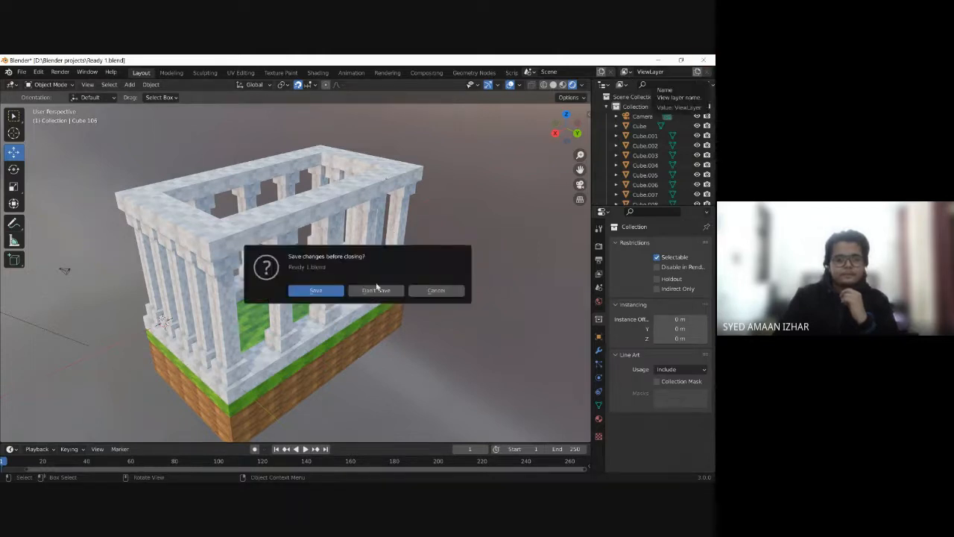